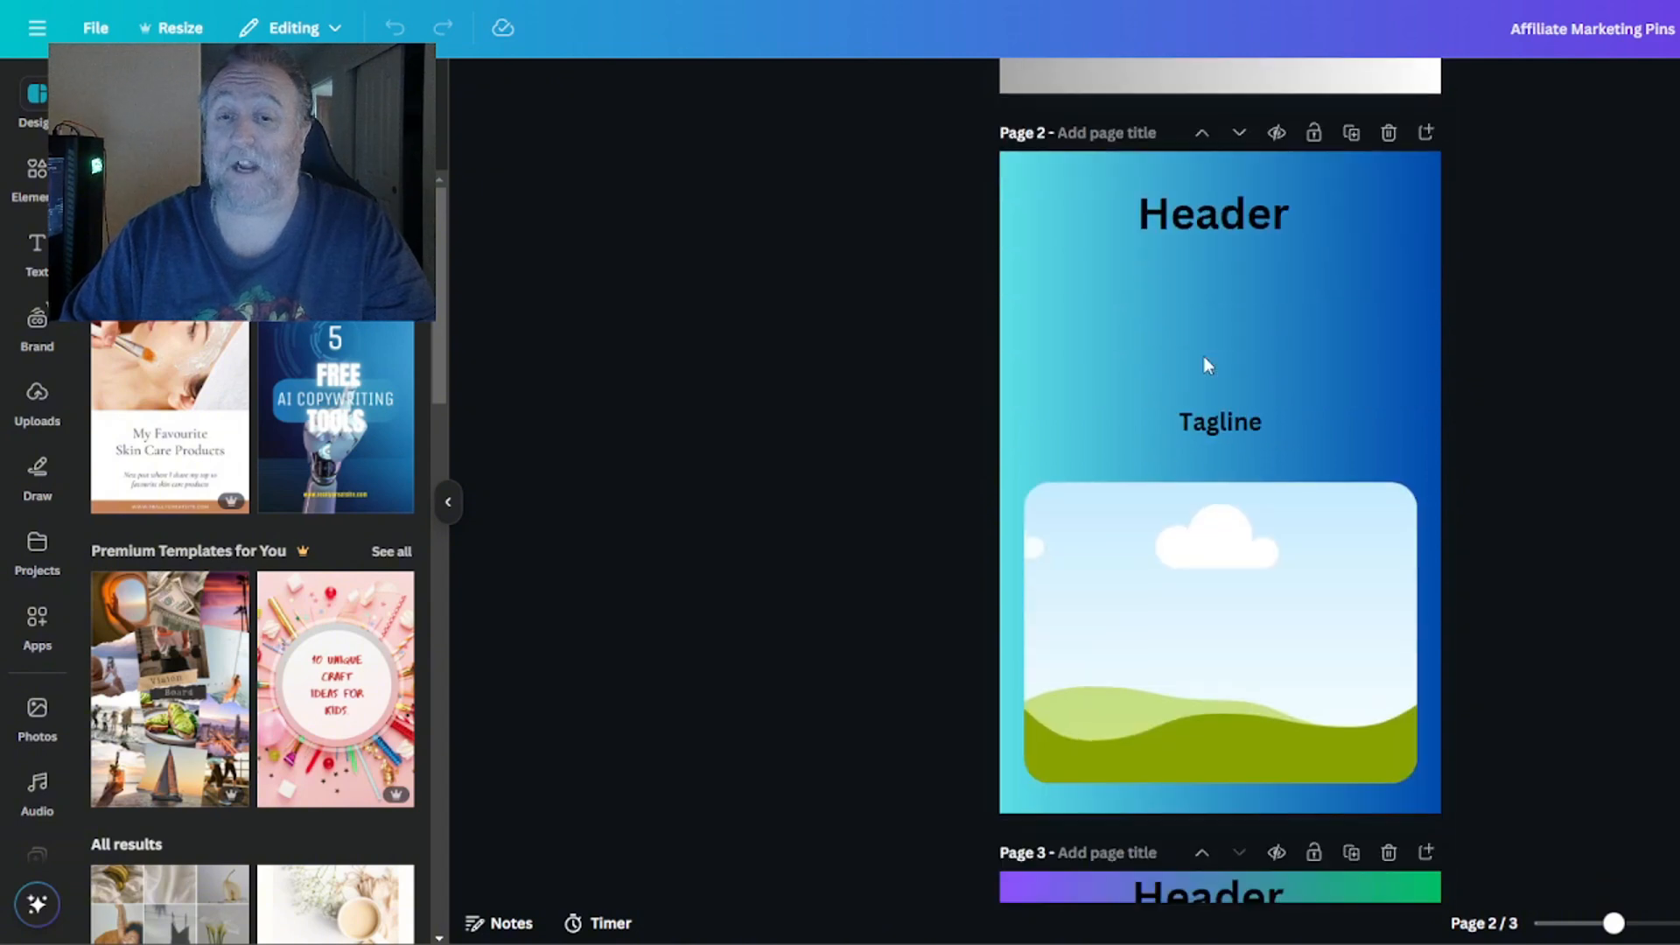
# Switch to ChatGPT and examine the earlier headers and taglines and their first chart in the Pinterest SEO titles conversation.
pyautogui.scroll(2, 1199, 333)
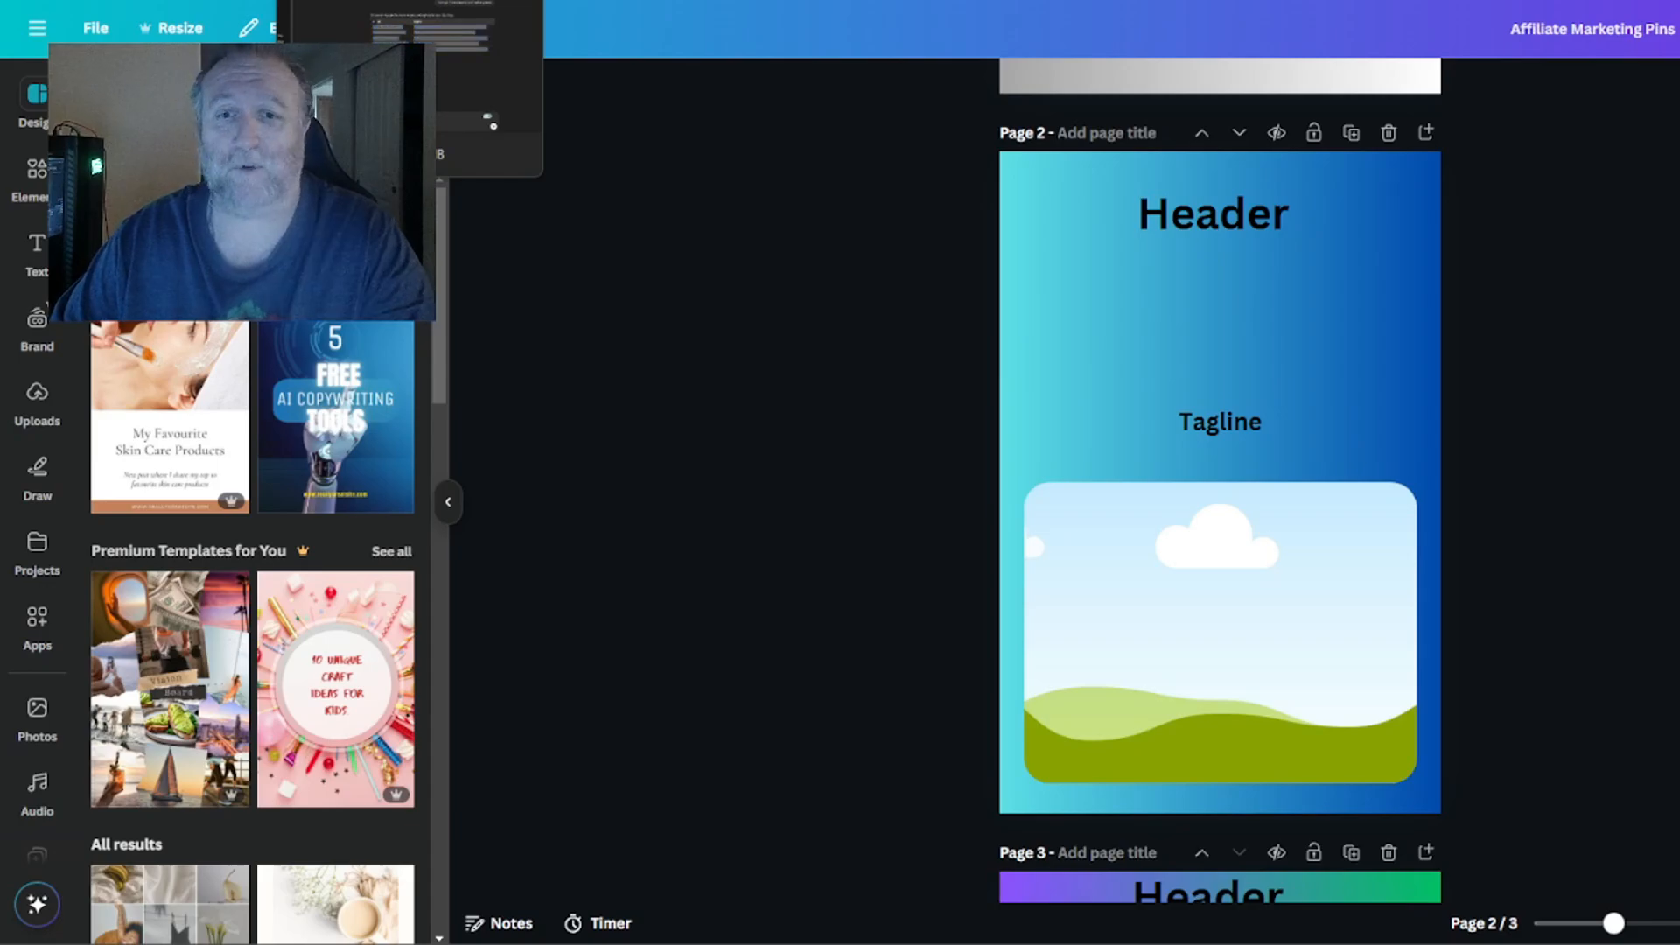
pyautogui.click(385, 1)
pyautogui.scroll(10, 1057, 236)
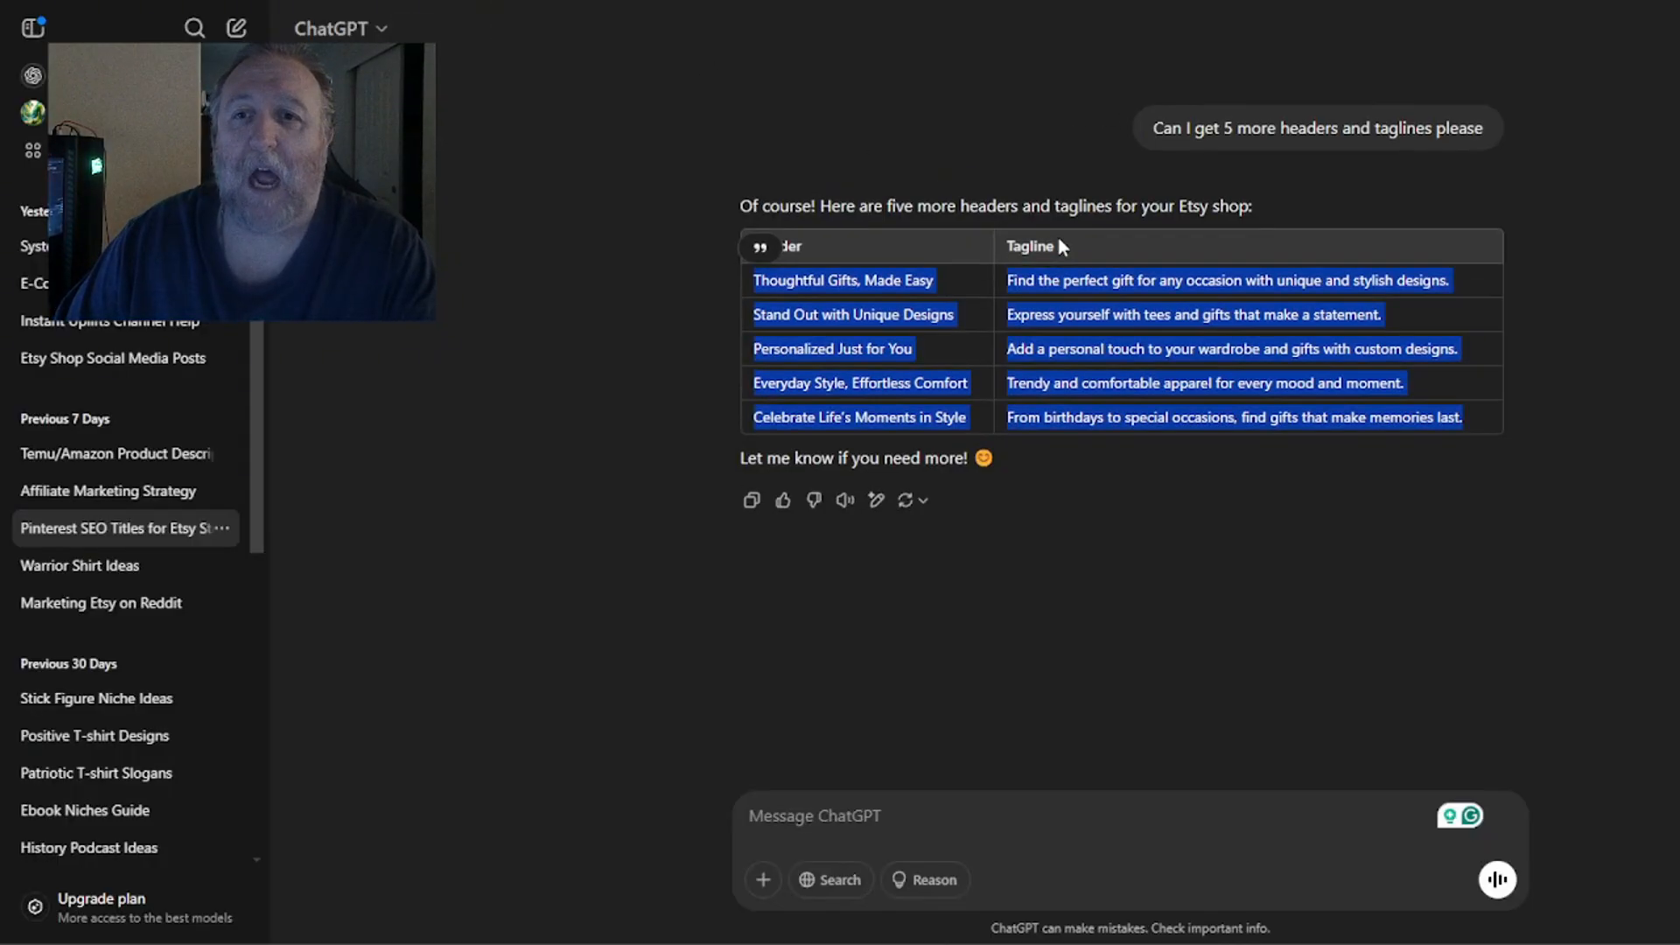
pyautogui.scroll(-1, 1085, 322)
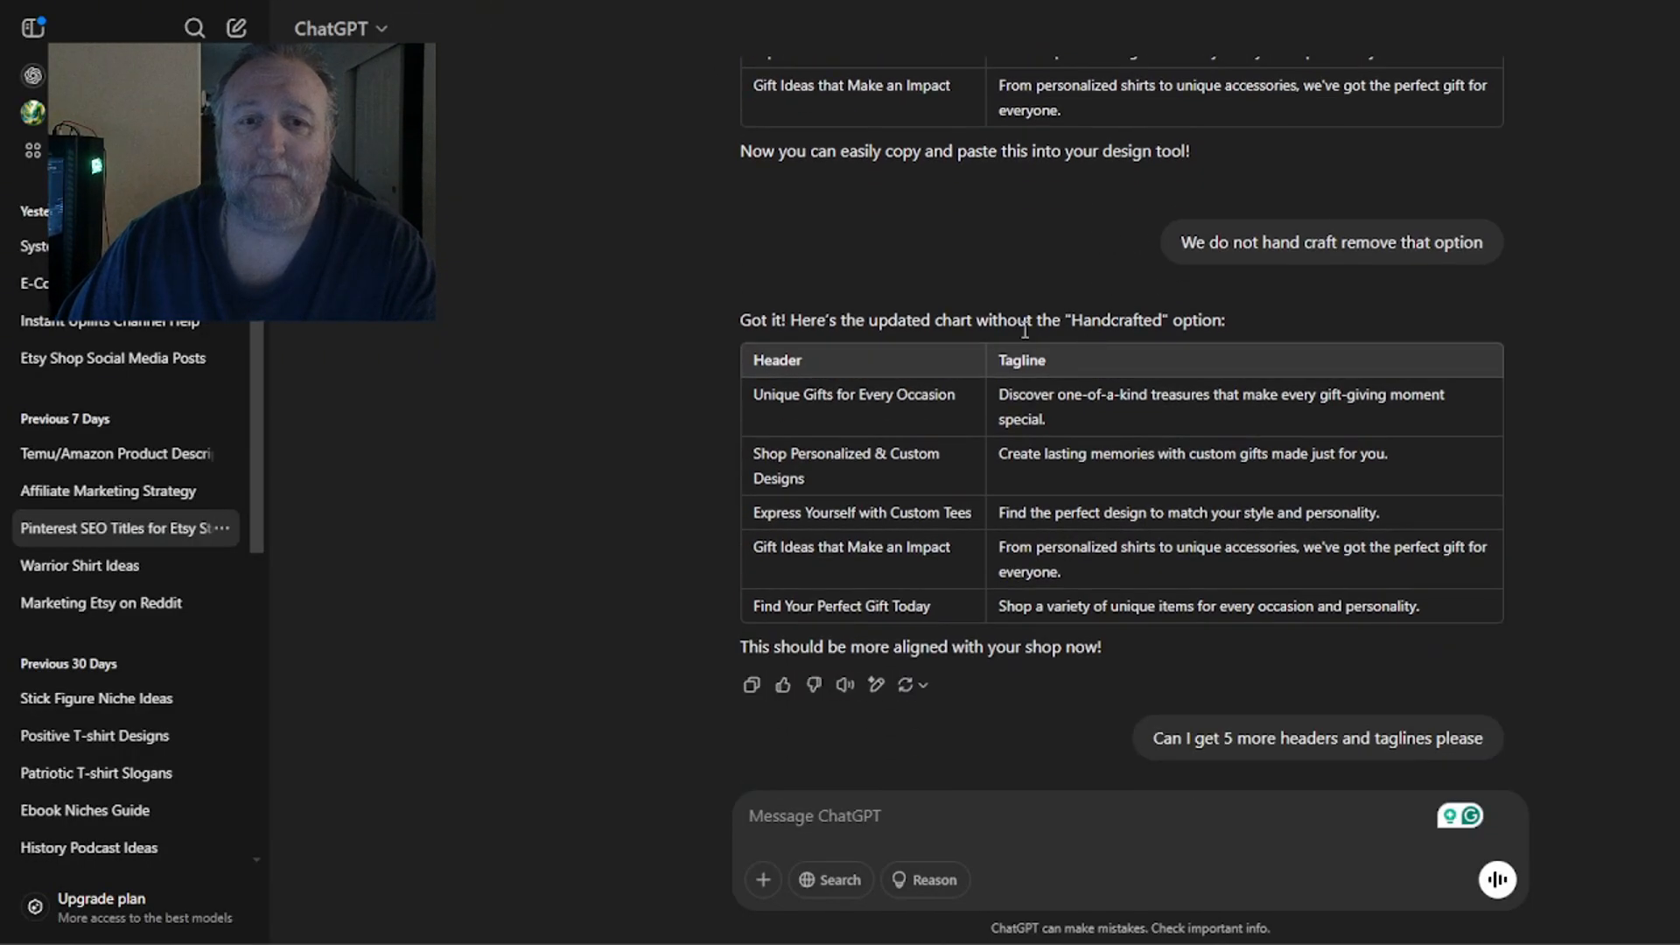
pyautogui.scroll(5, 1083, 350)
pyautogui.scroll(-3, 1081, 376)
pyautogui.scroll(5, 1122, 374)
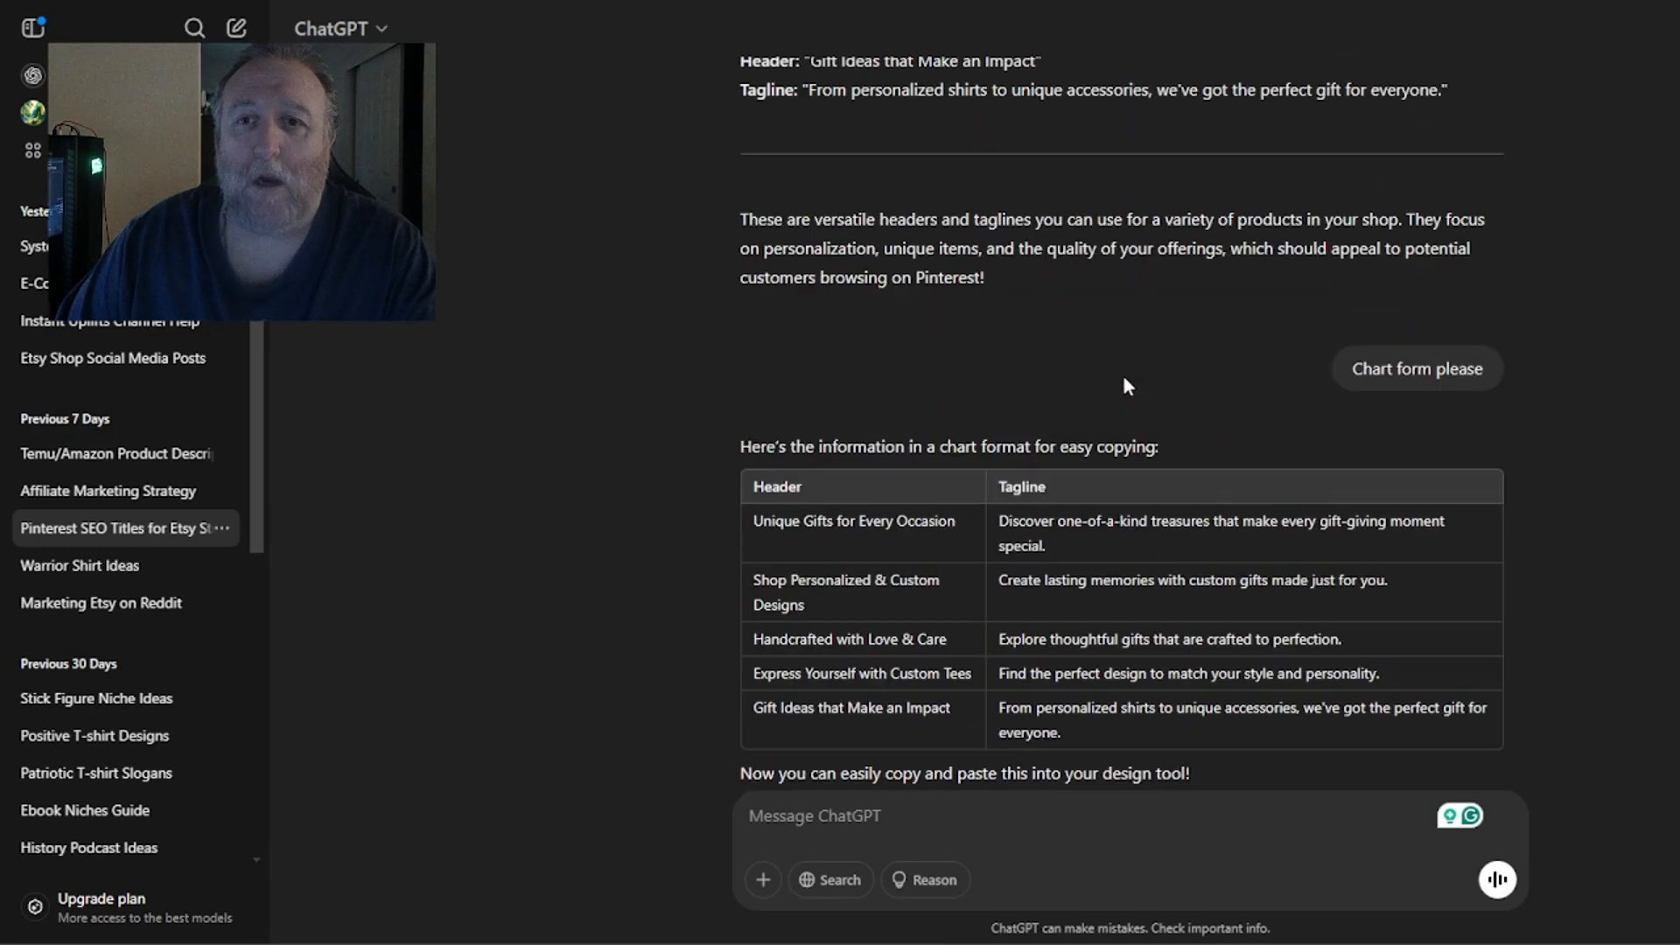
pyautogui.scroll(1, 875, 262)
pyautogui.scroll(1, 873, 263)
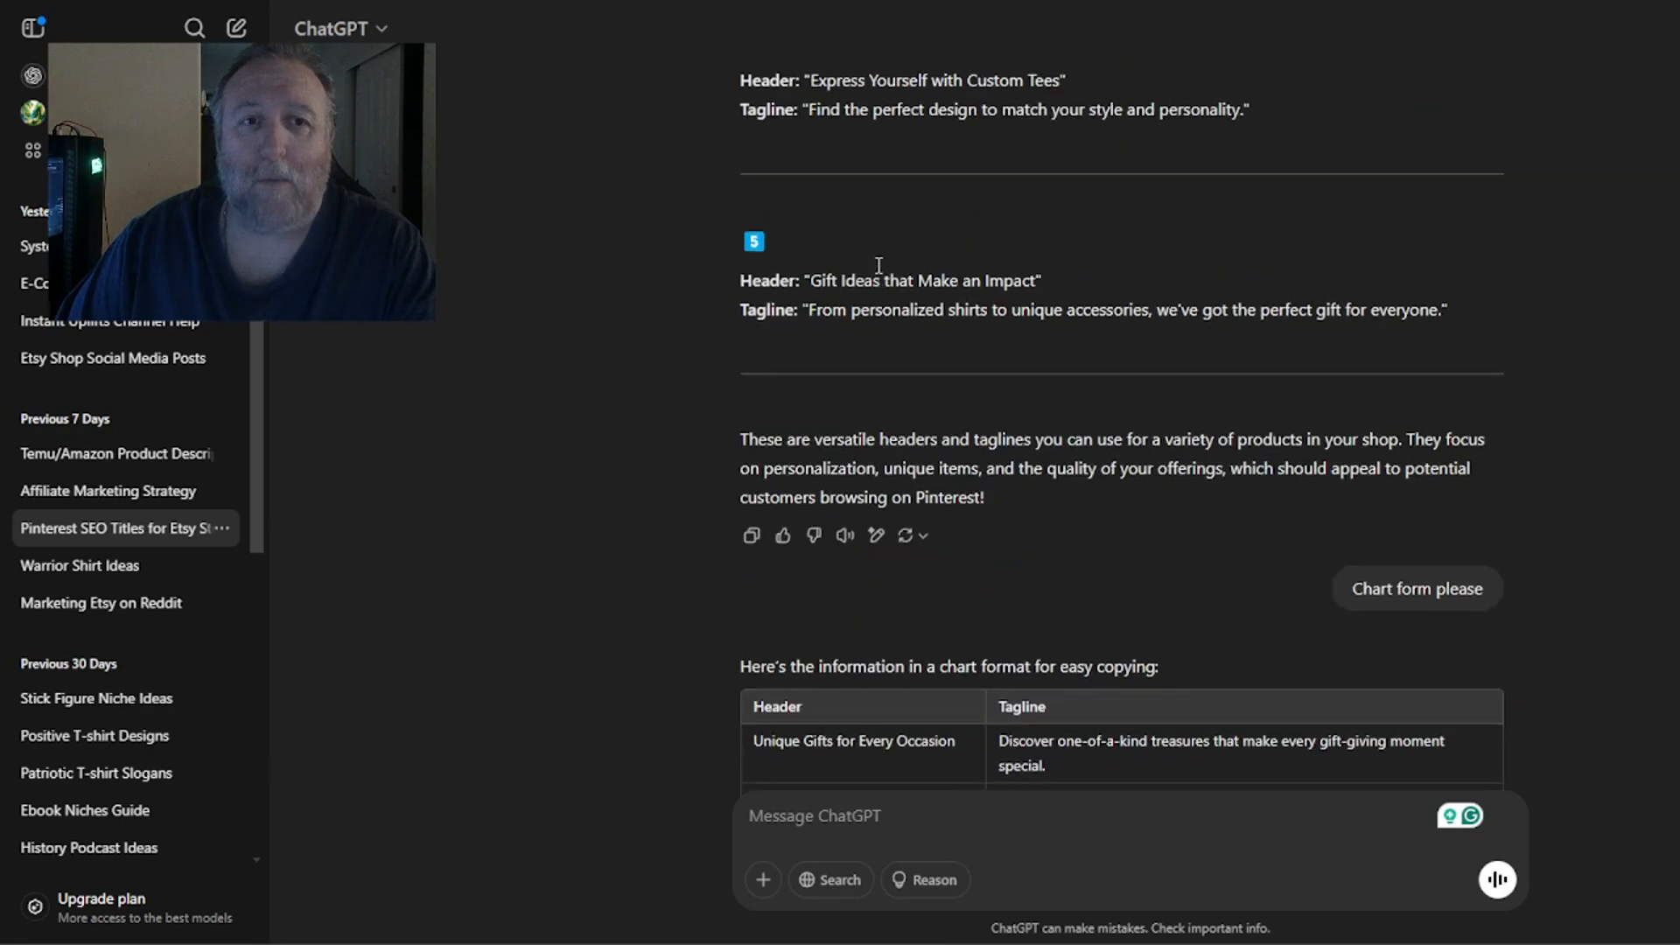
pyautogui.tripleClick(888, 450)
pyautogui.click(887, 451)
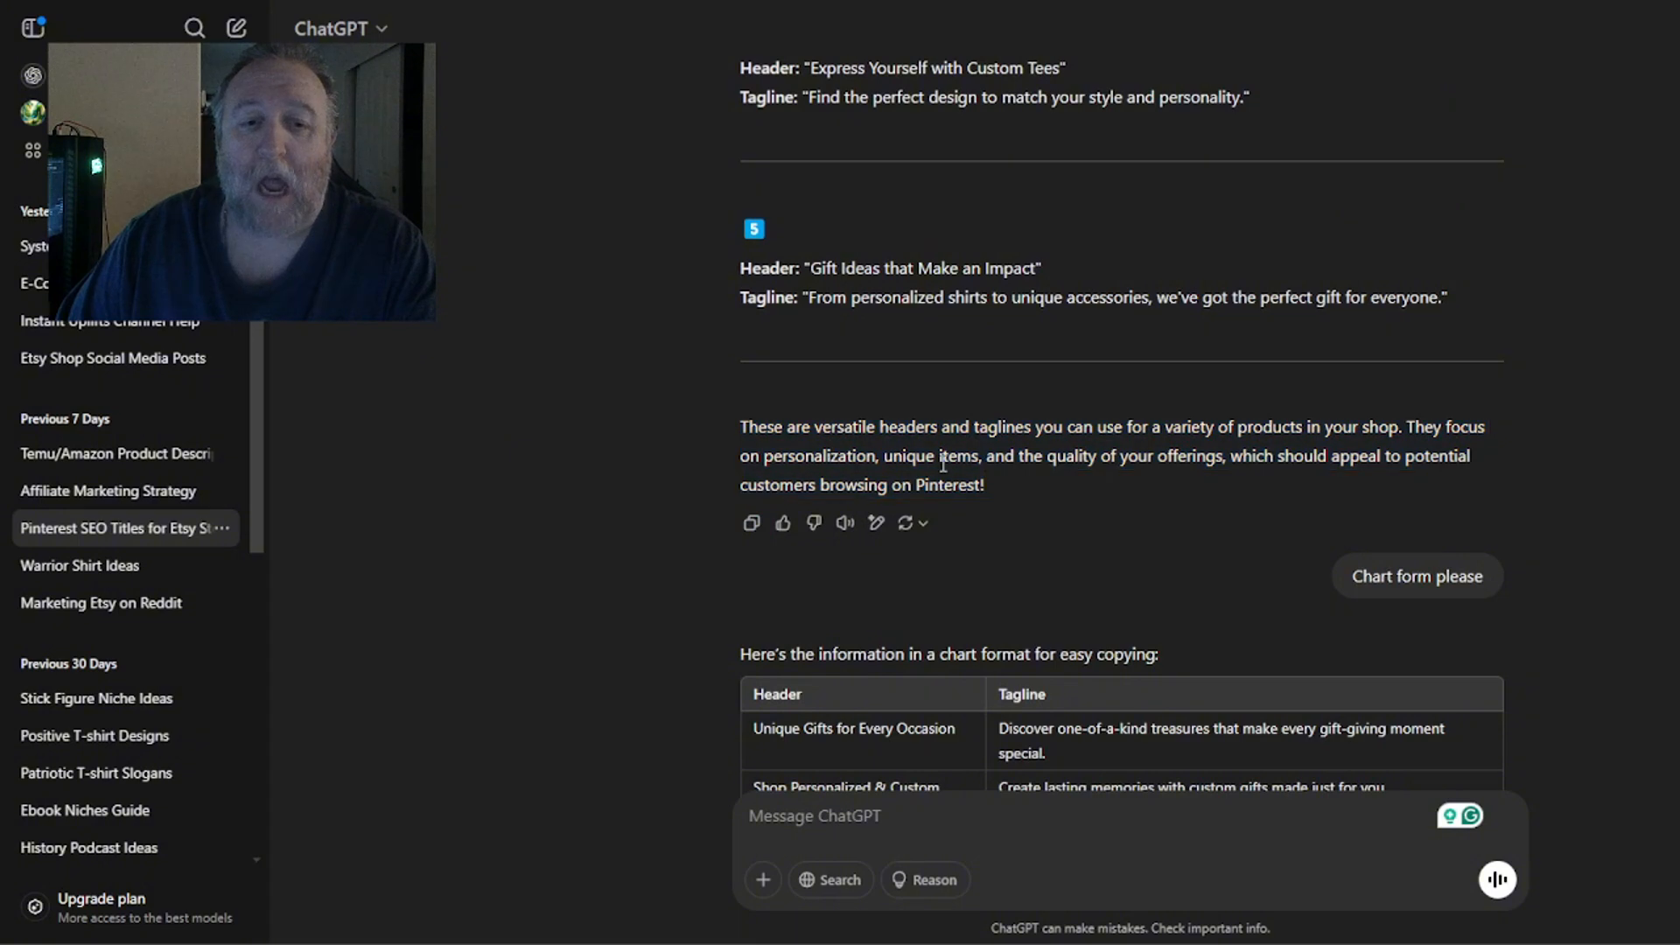
pyautogui.scroll(-3, 887, 450)
pyautogui.doubleClick(858, 143)
pyautogui.click(862, 145)
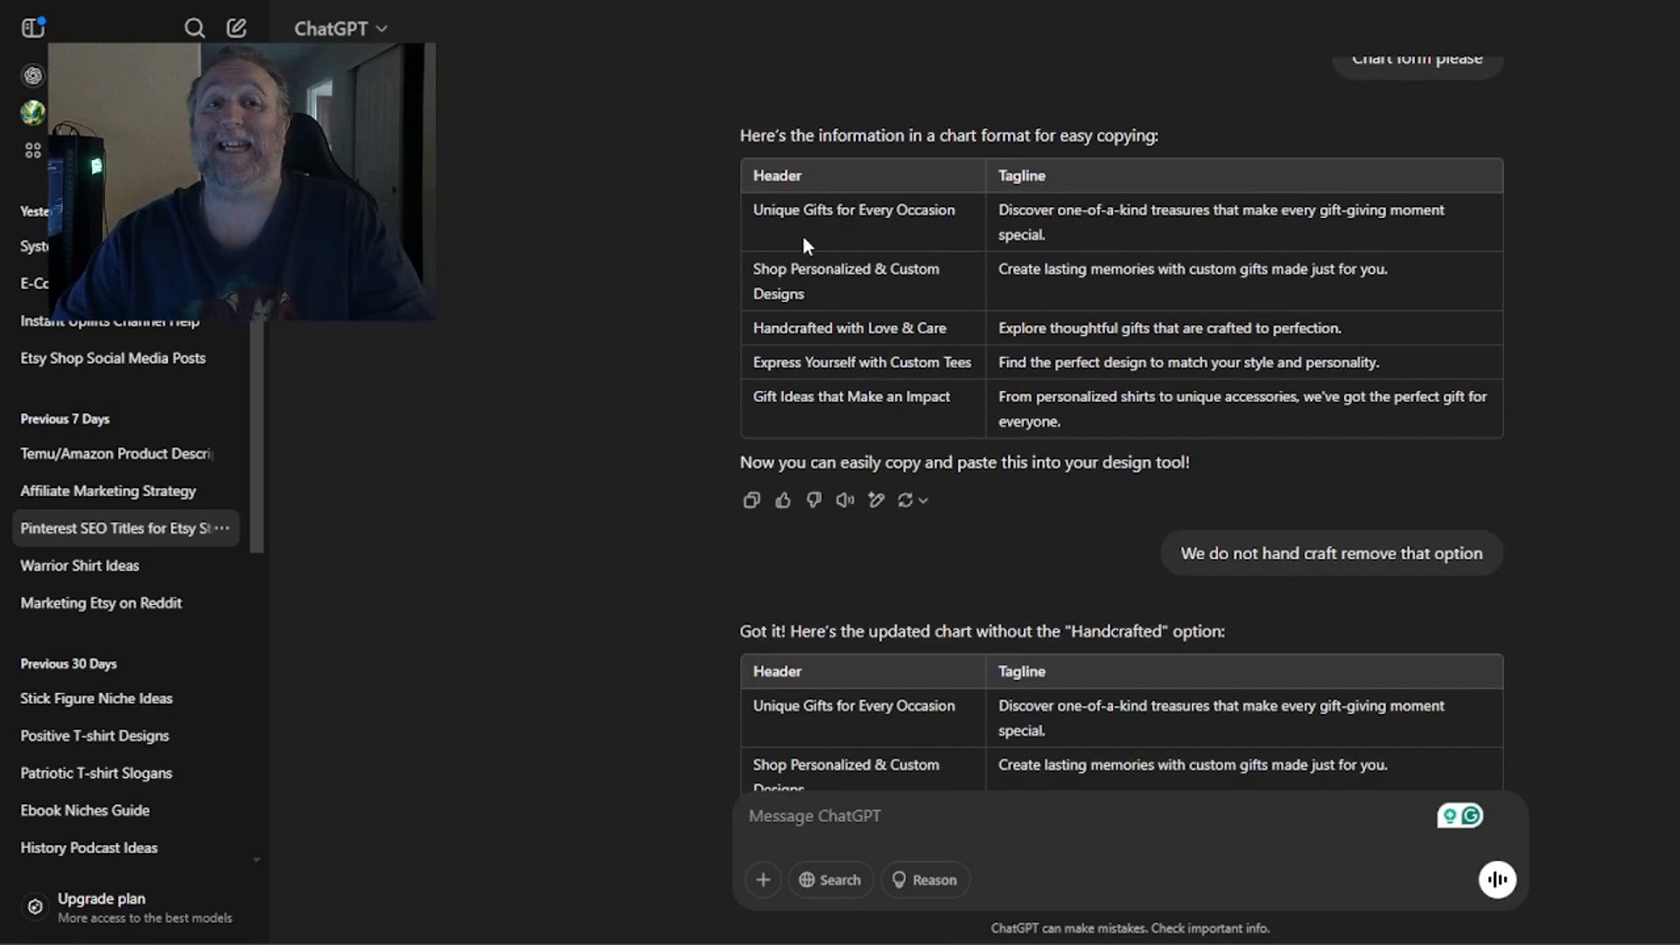
pyautogui.moveTo(786, 222); pyautogui.dragTo(1164, 339)
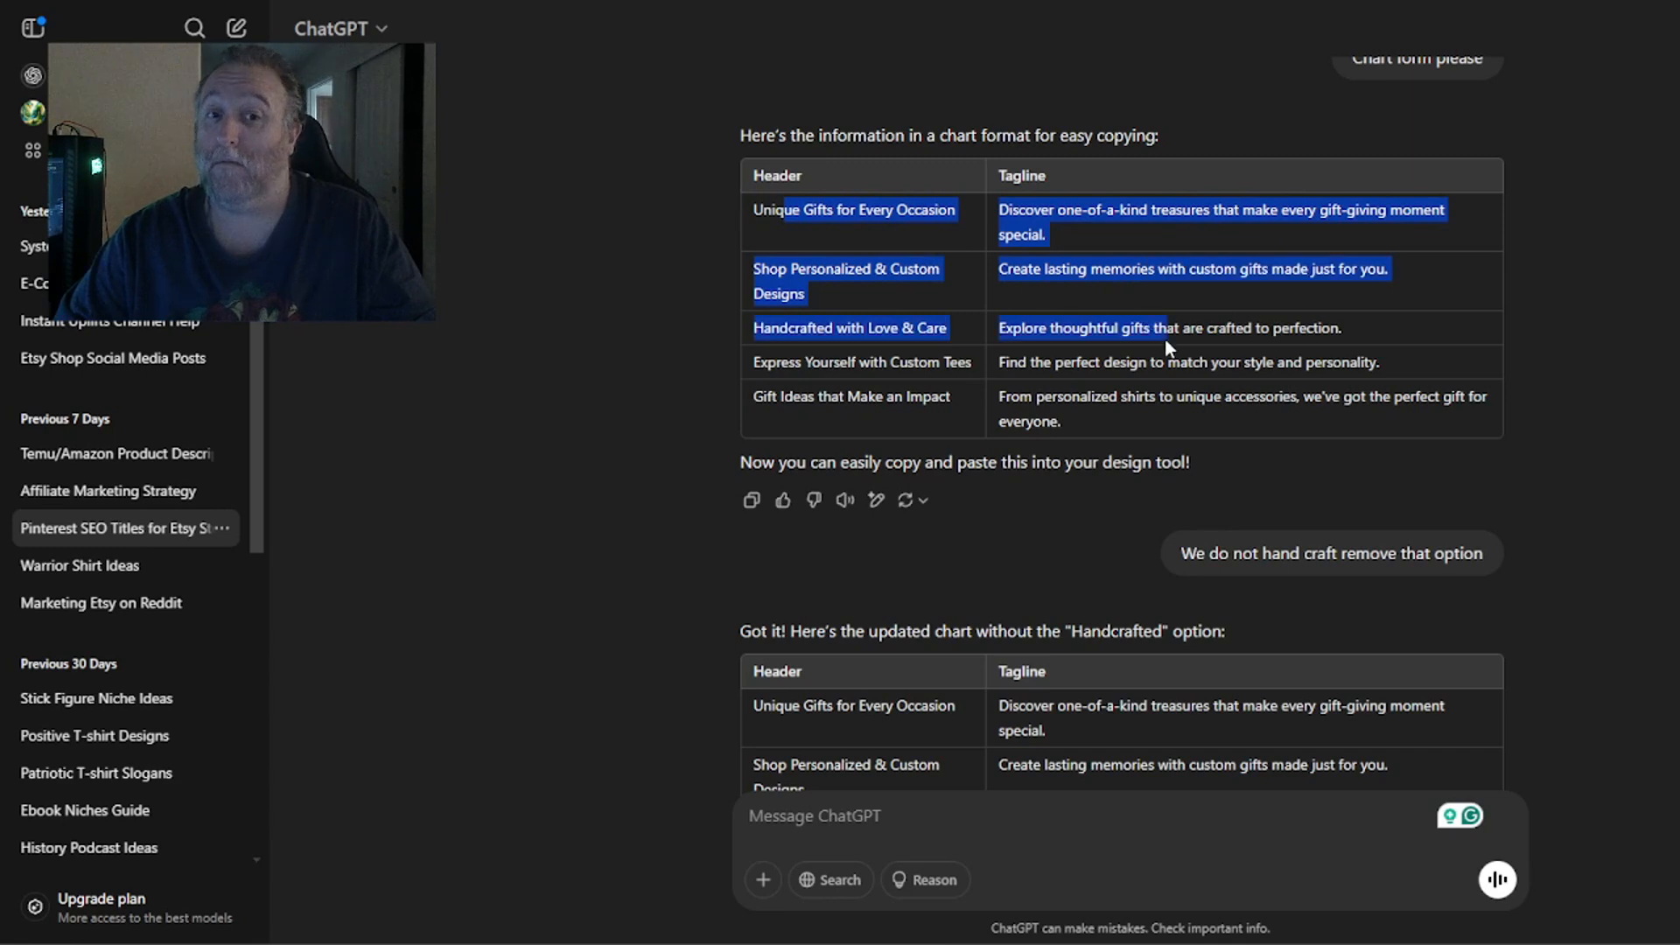
pyautogui.click(1165, 341)
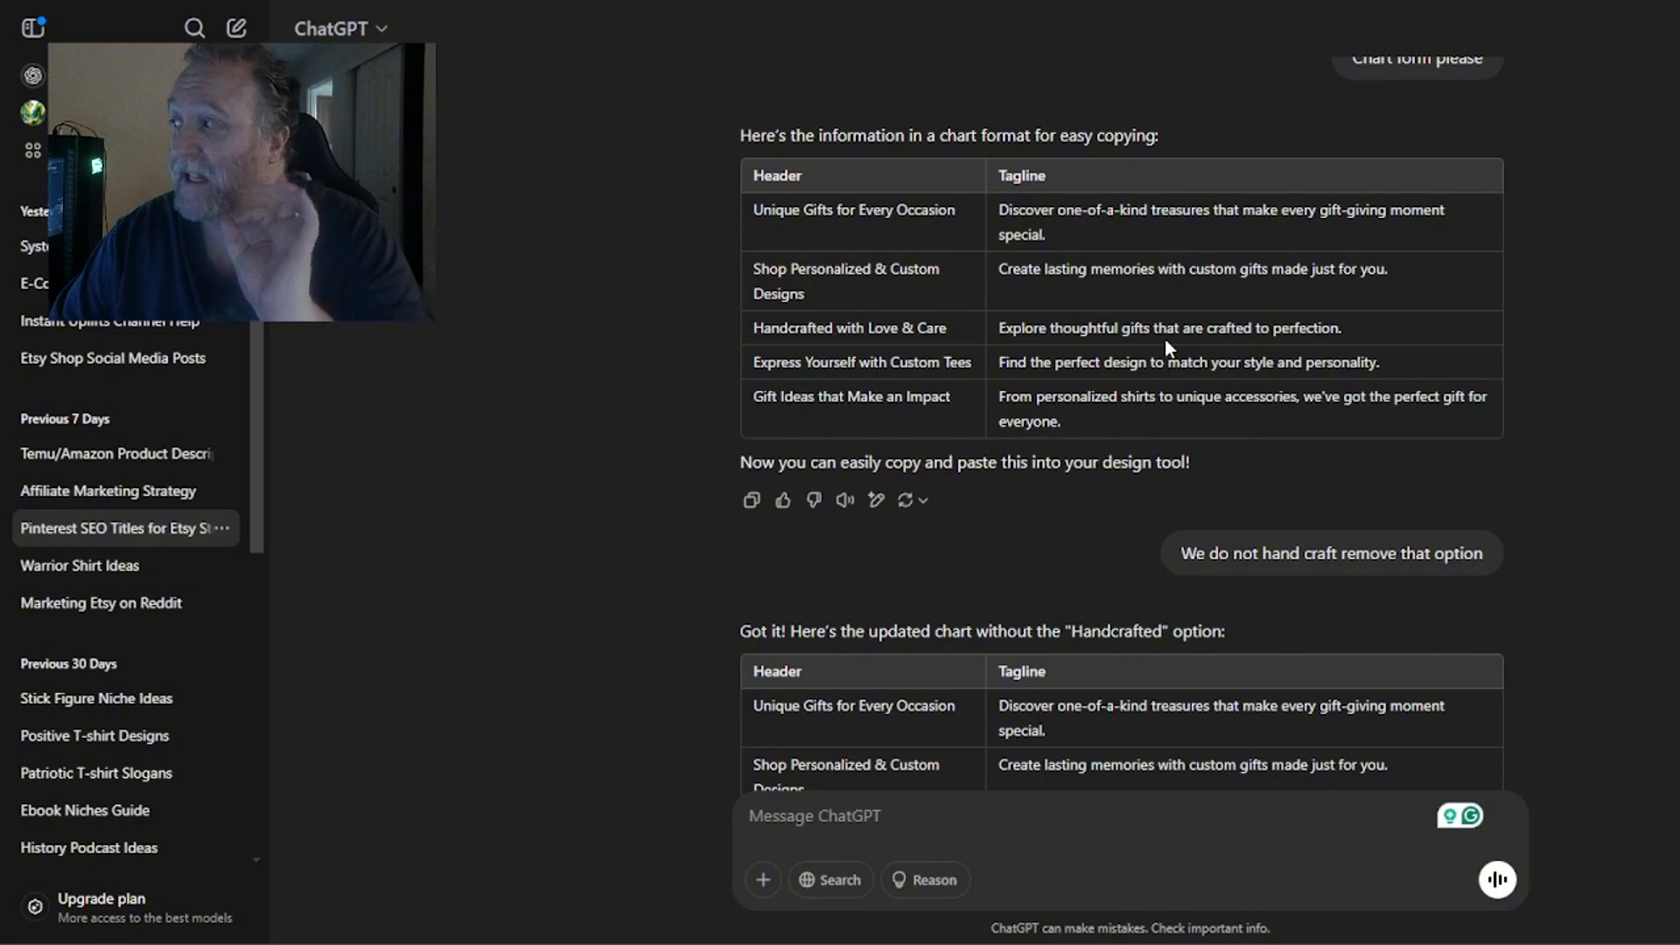
# Review the updated chart without the handcrafted option and the chart of five more headers and taglines.
pyautogui.scroll(-10, 1164, 341)
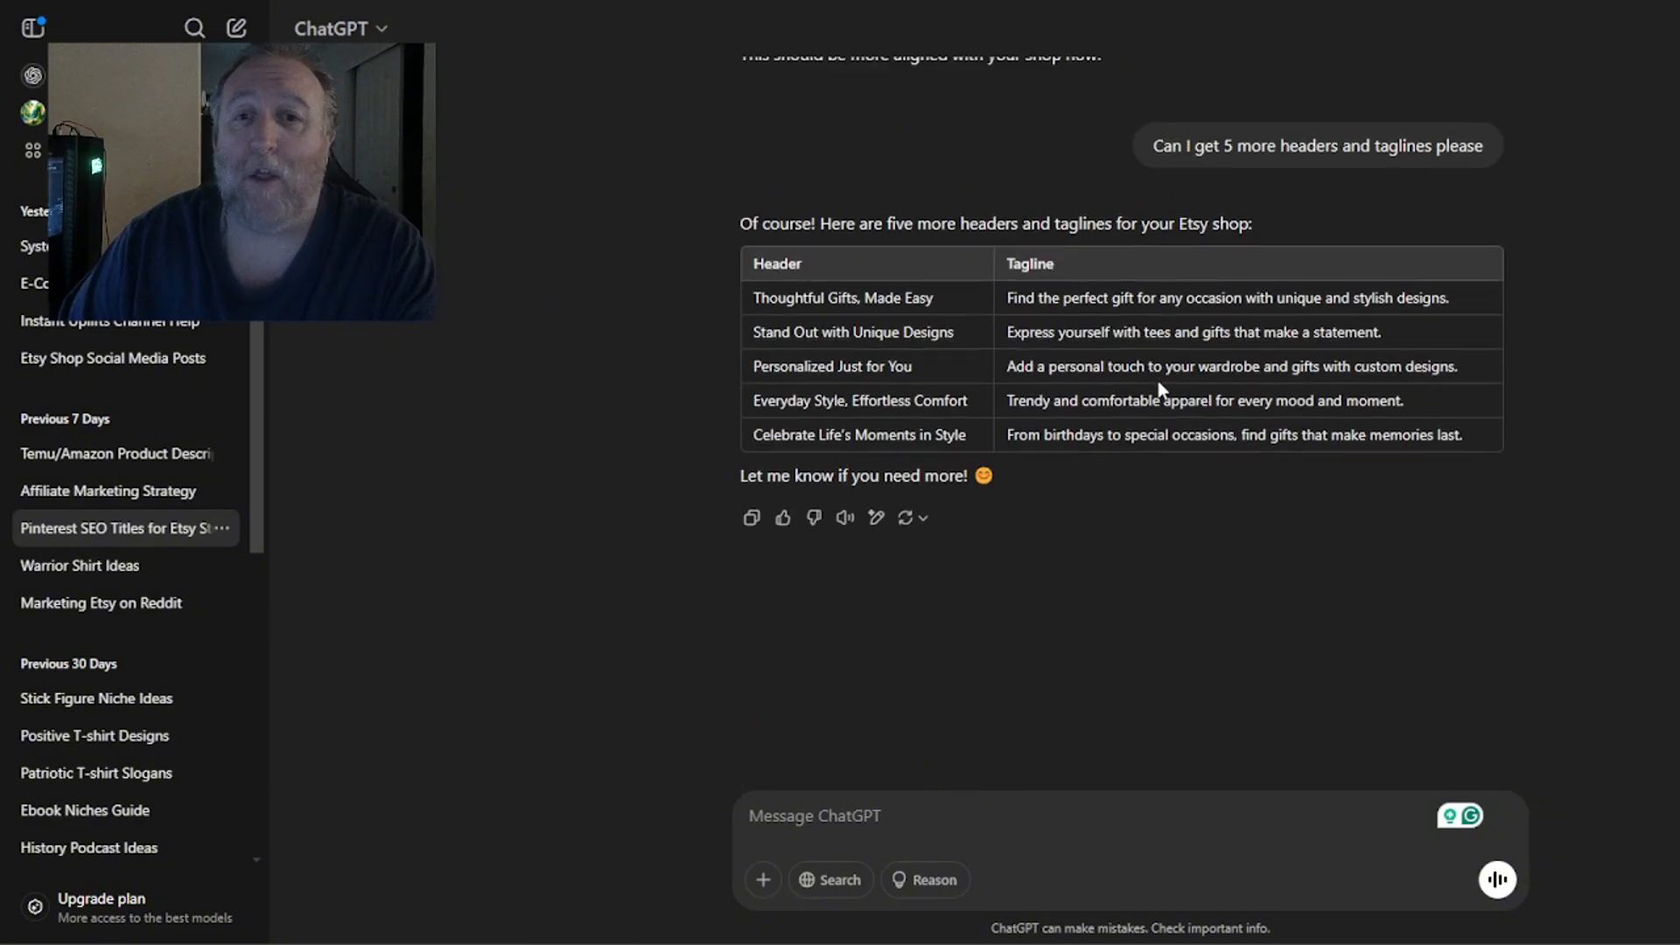
pyautogui.scroll(8, 1162, 390)
pyautogui.scroll(-2, 1124, 337)
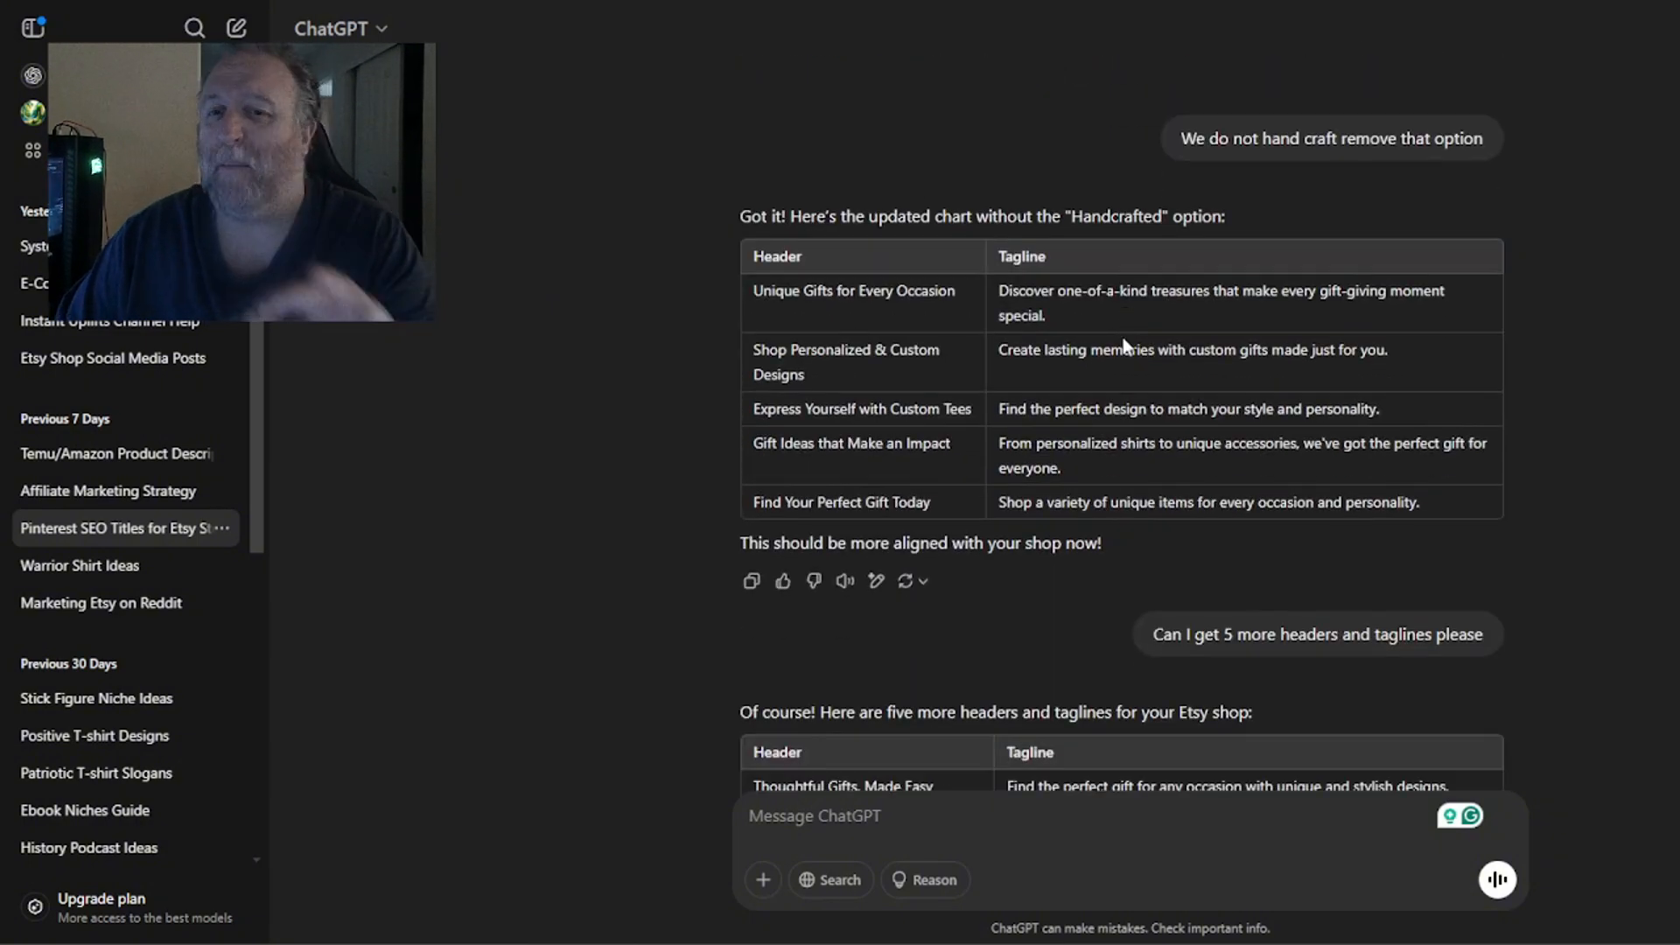
pyautogui.scroll(-6, 1116, 334)
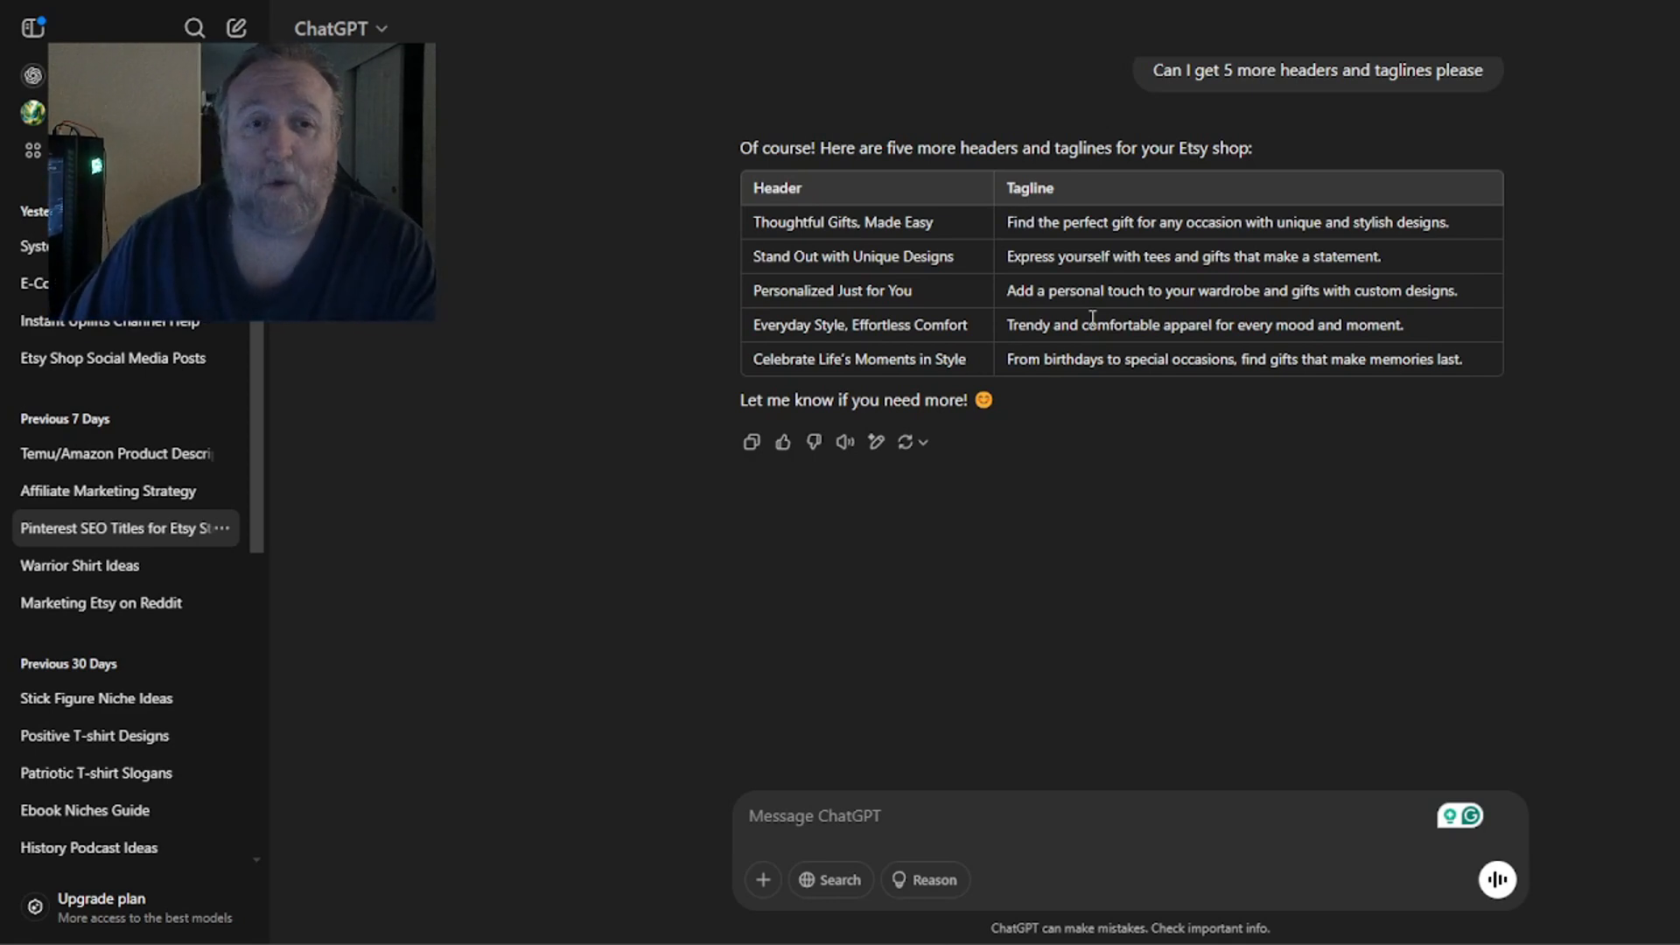
pyautogui.scroll(6, 1190, 352)
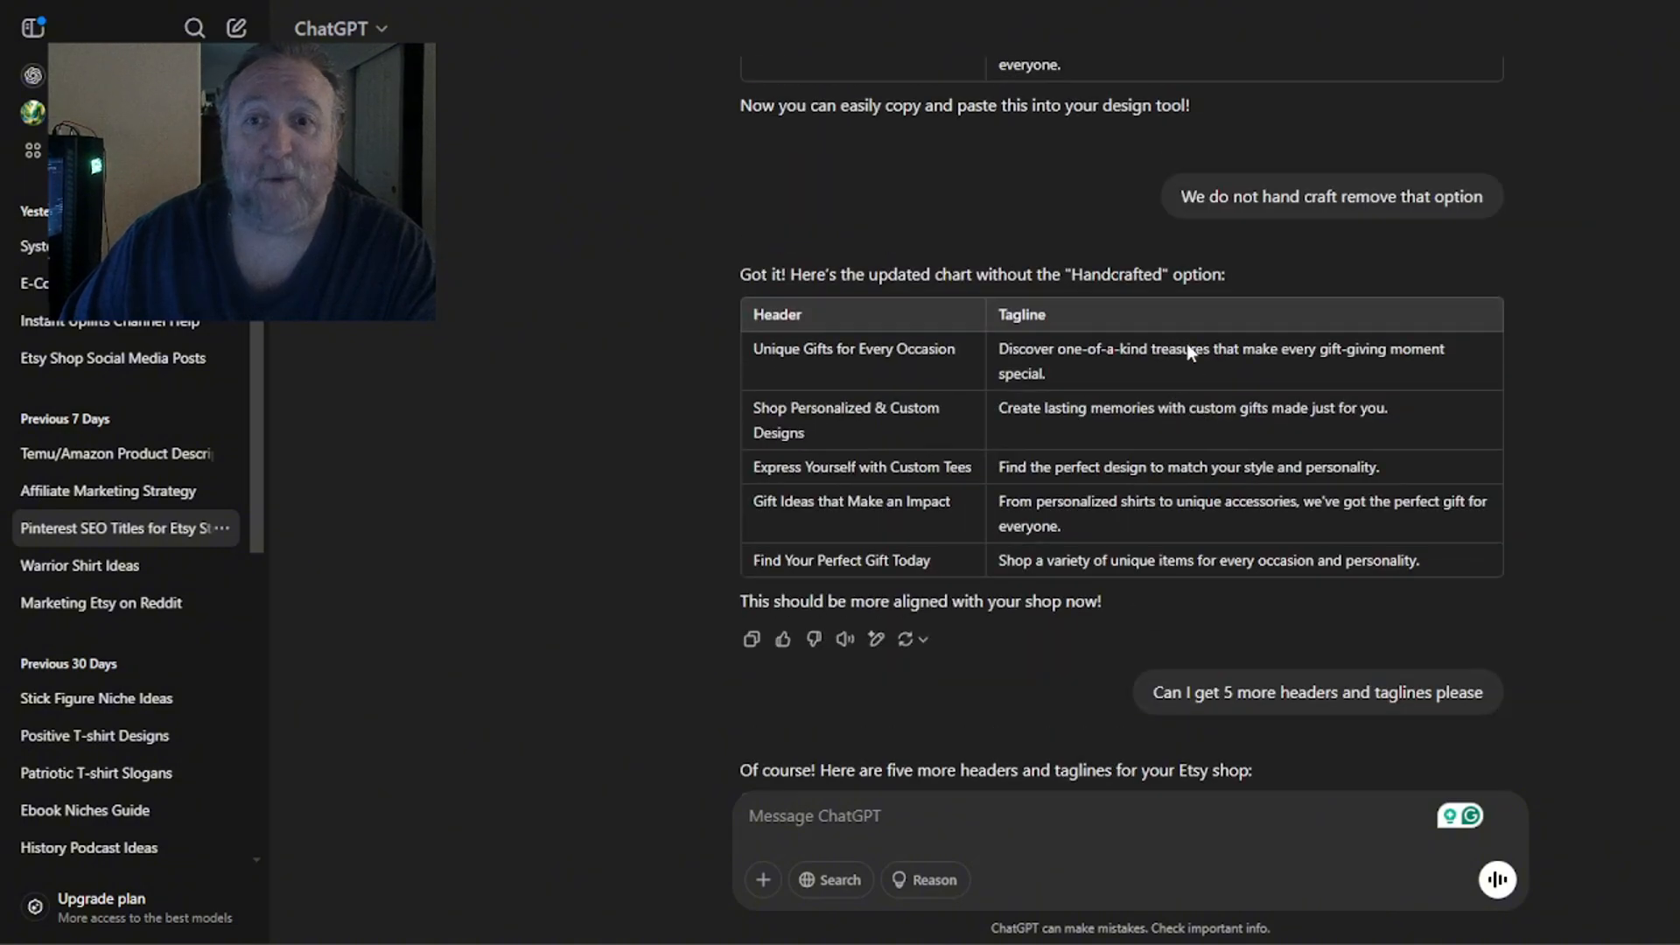
pyautogui.scroll(-3, 1108, 451)
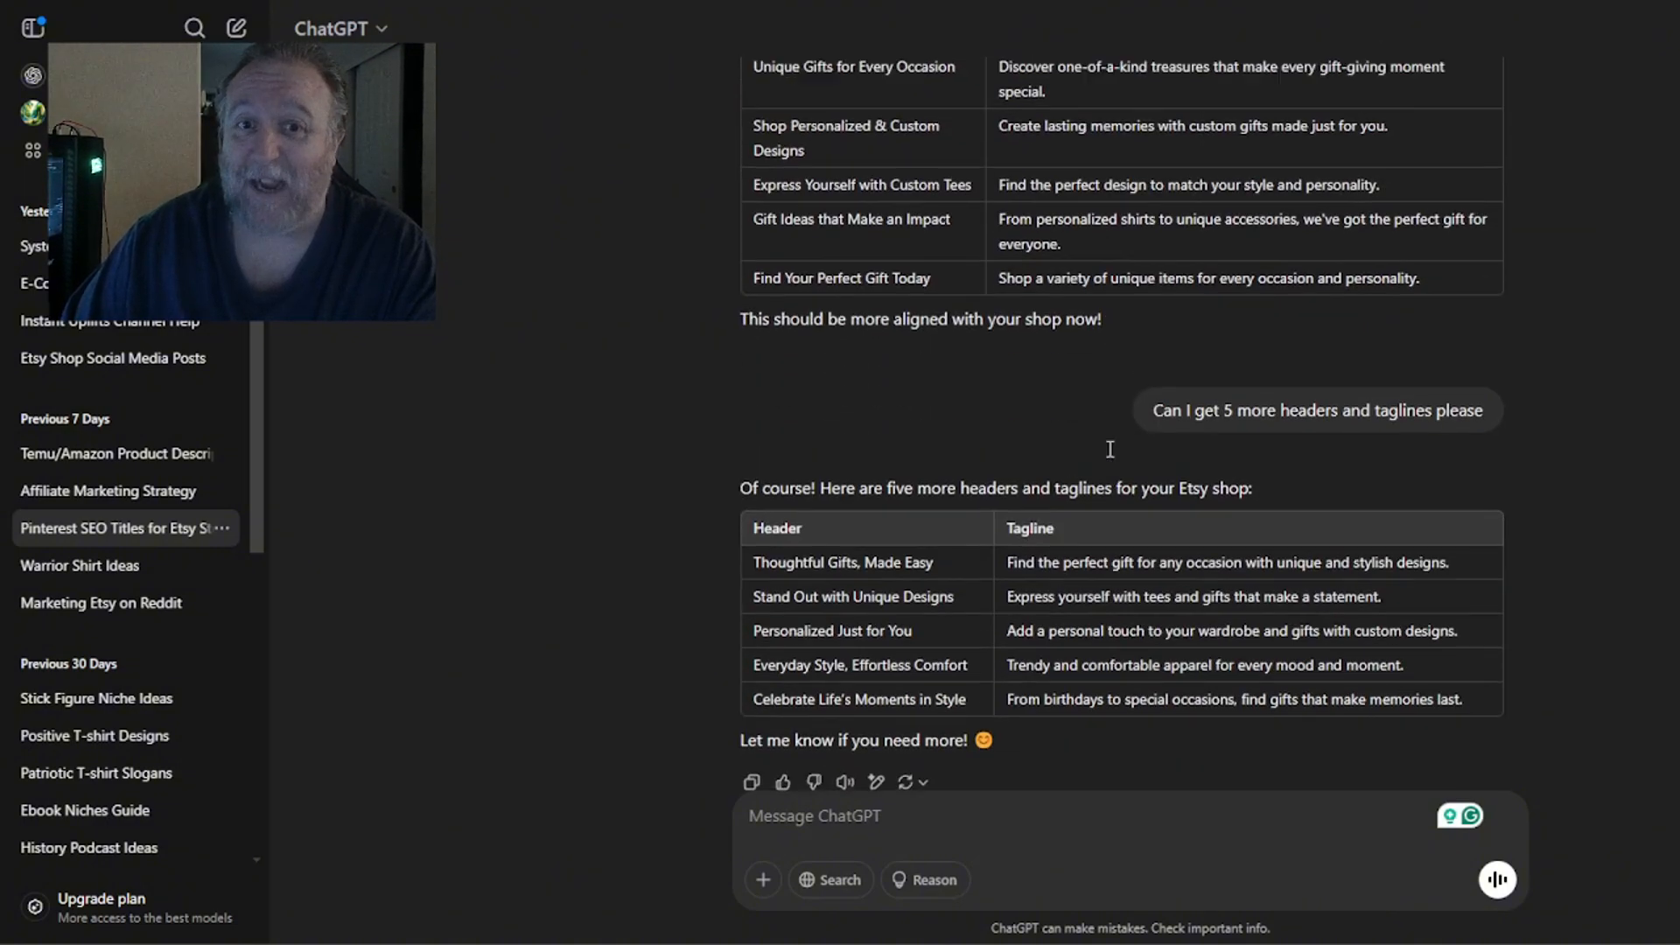
pyautogui.scroll(2, 1107, 451)
pyautogui.scroll(-3, 1104, 464)
pyautogui.scroll(-3, 887, 429)
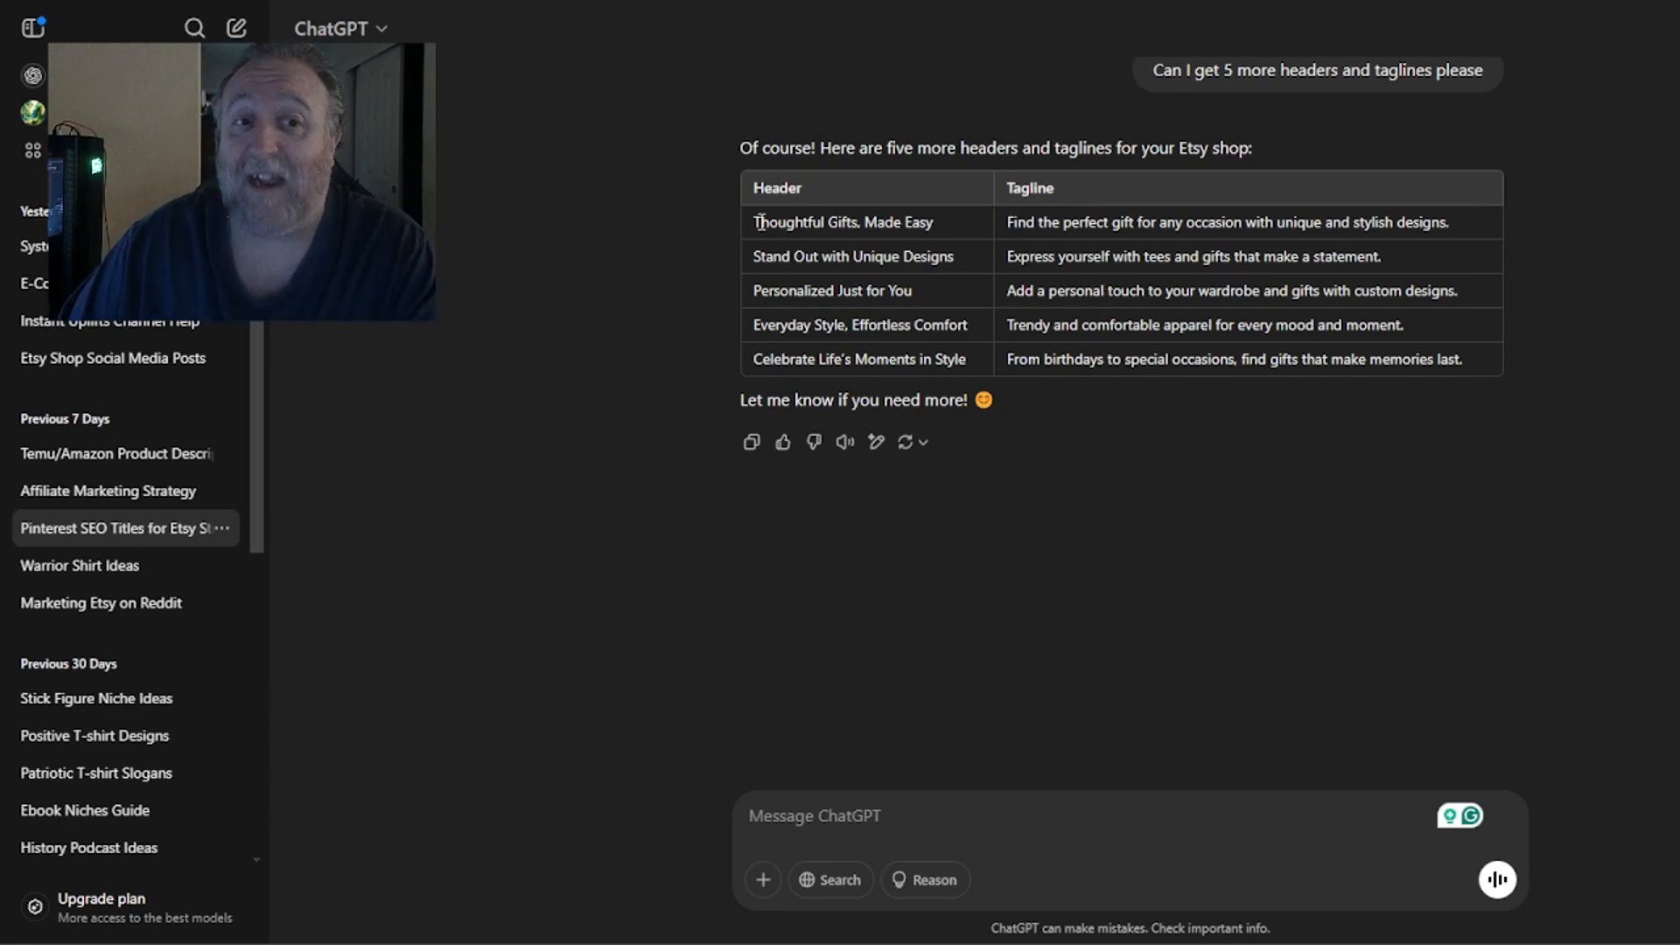
# Copy the five header and tagline rows from the last chart and switch back to the Canva pin design.
pyautogui.moveTo(754, 222); pyautogui.dragTo(1451, 382)
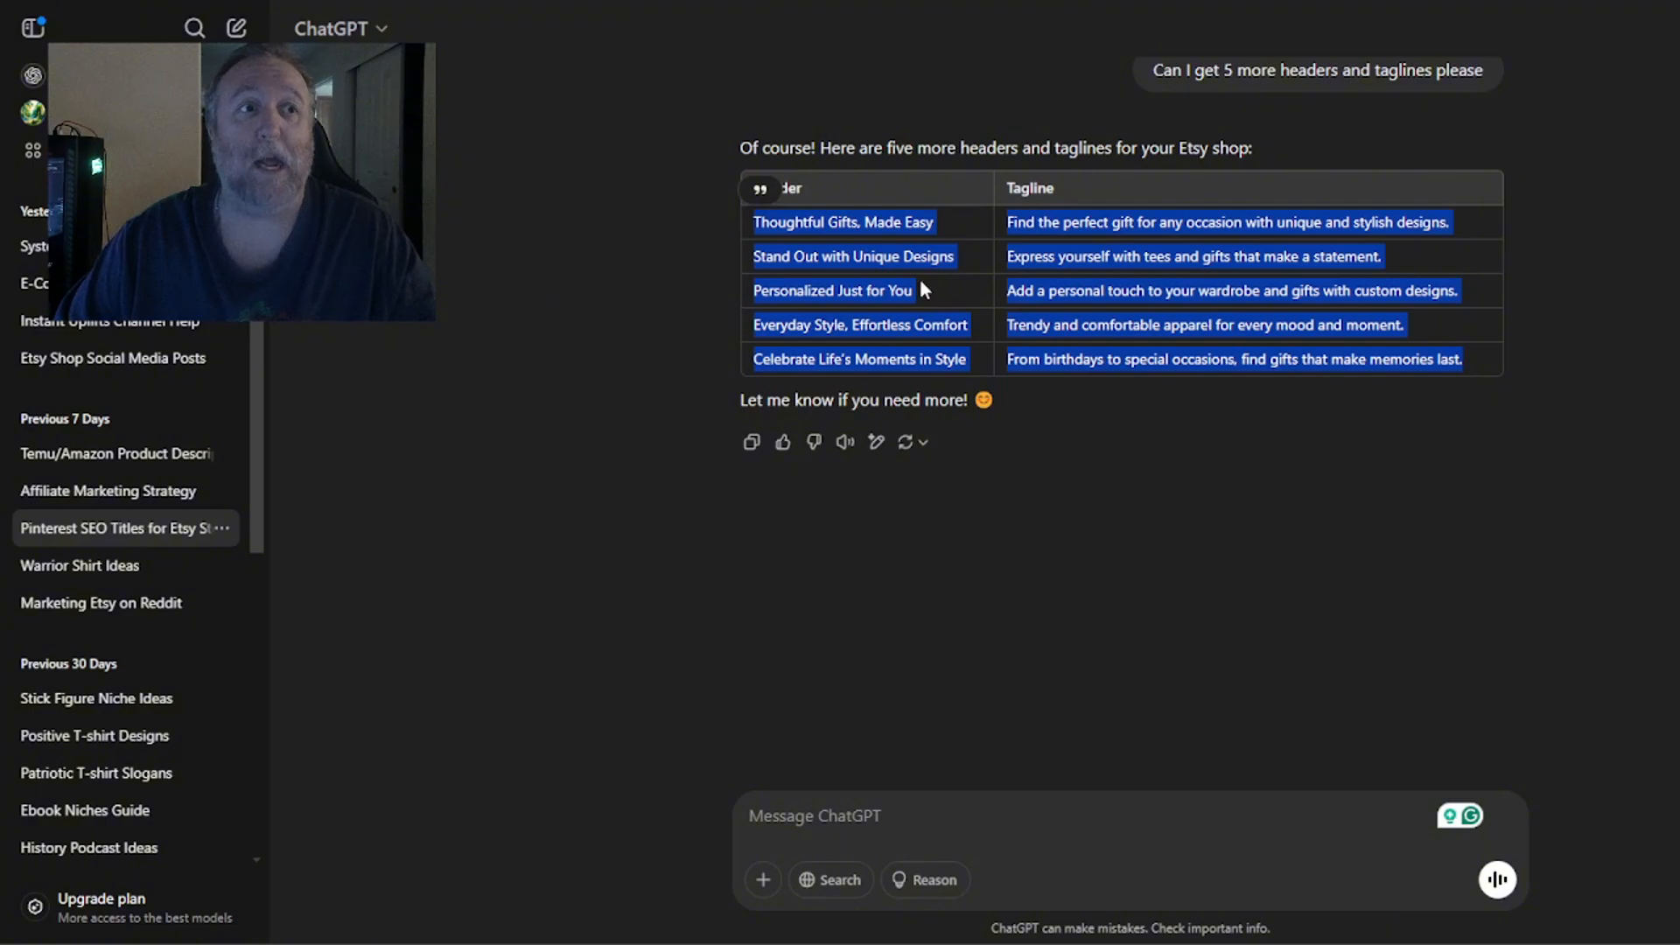
pyautogui.click(924, 0)
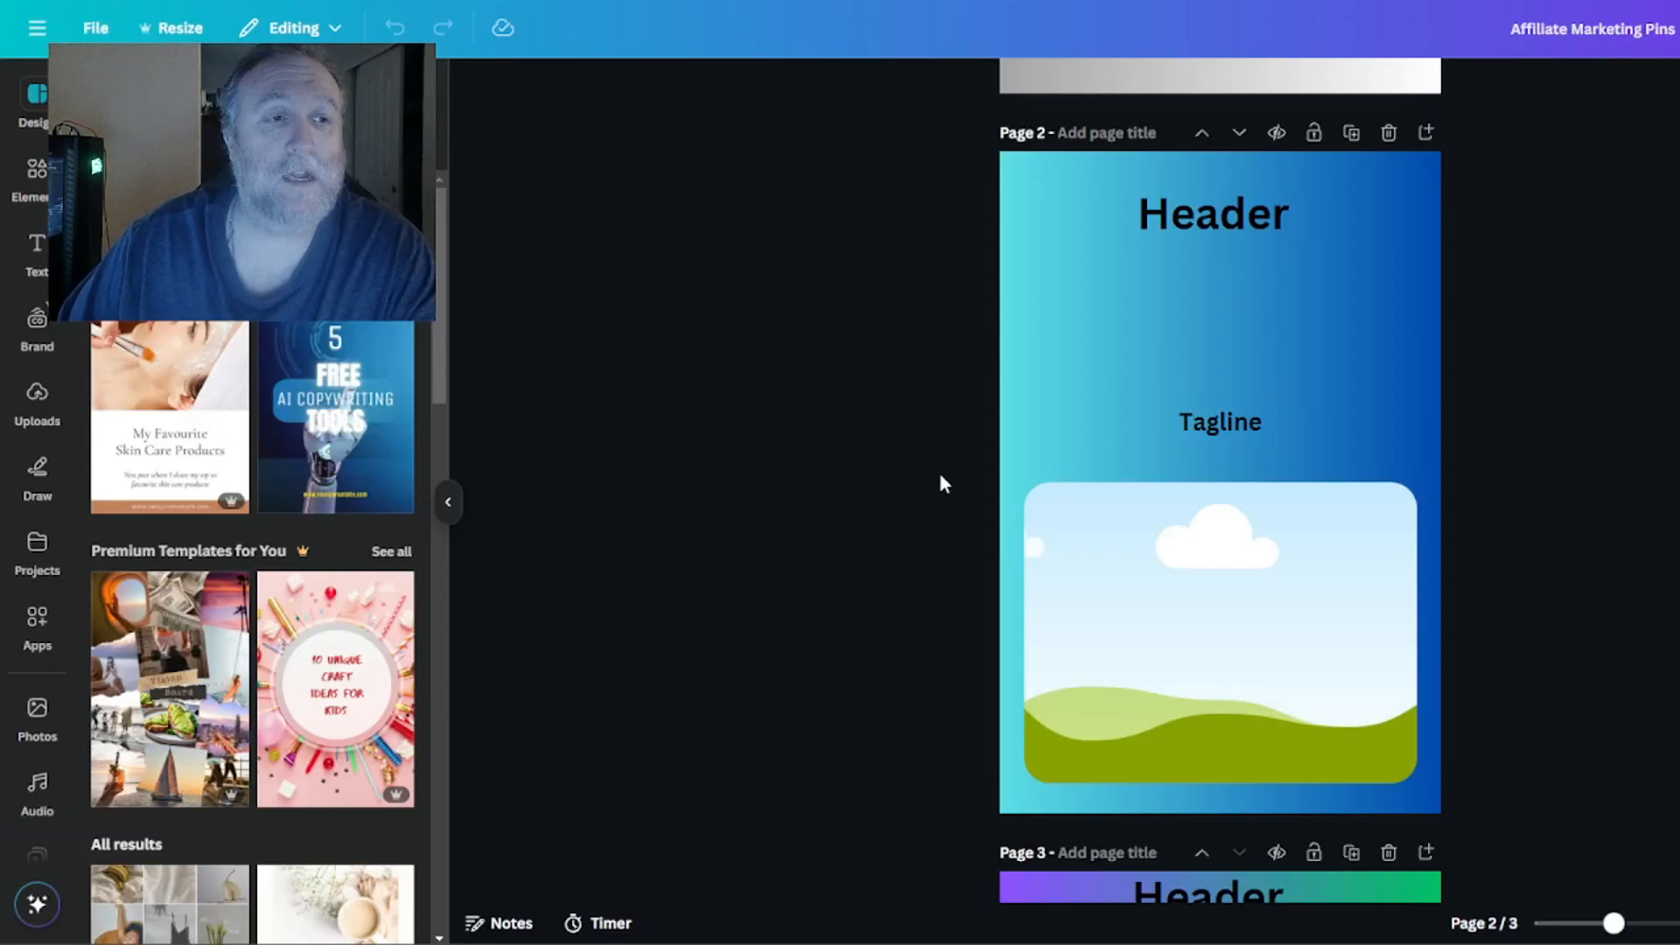
# Open manual data entry in the Bulk create tool and clear the prefilled table.
pyautogui.scroll(-2, 53, 525)
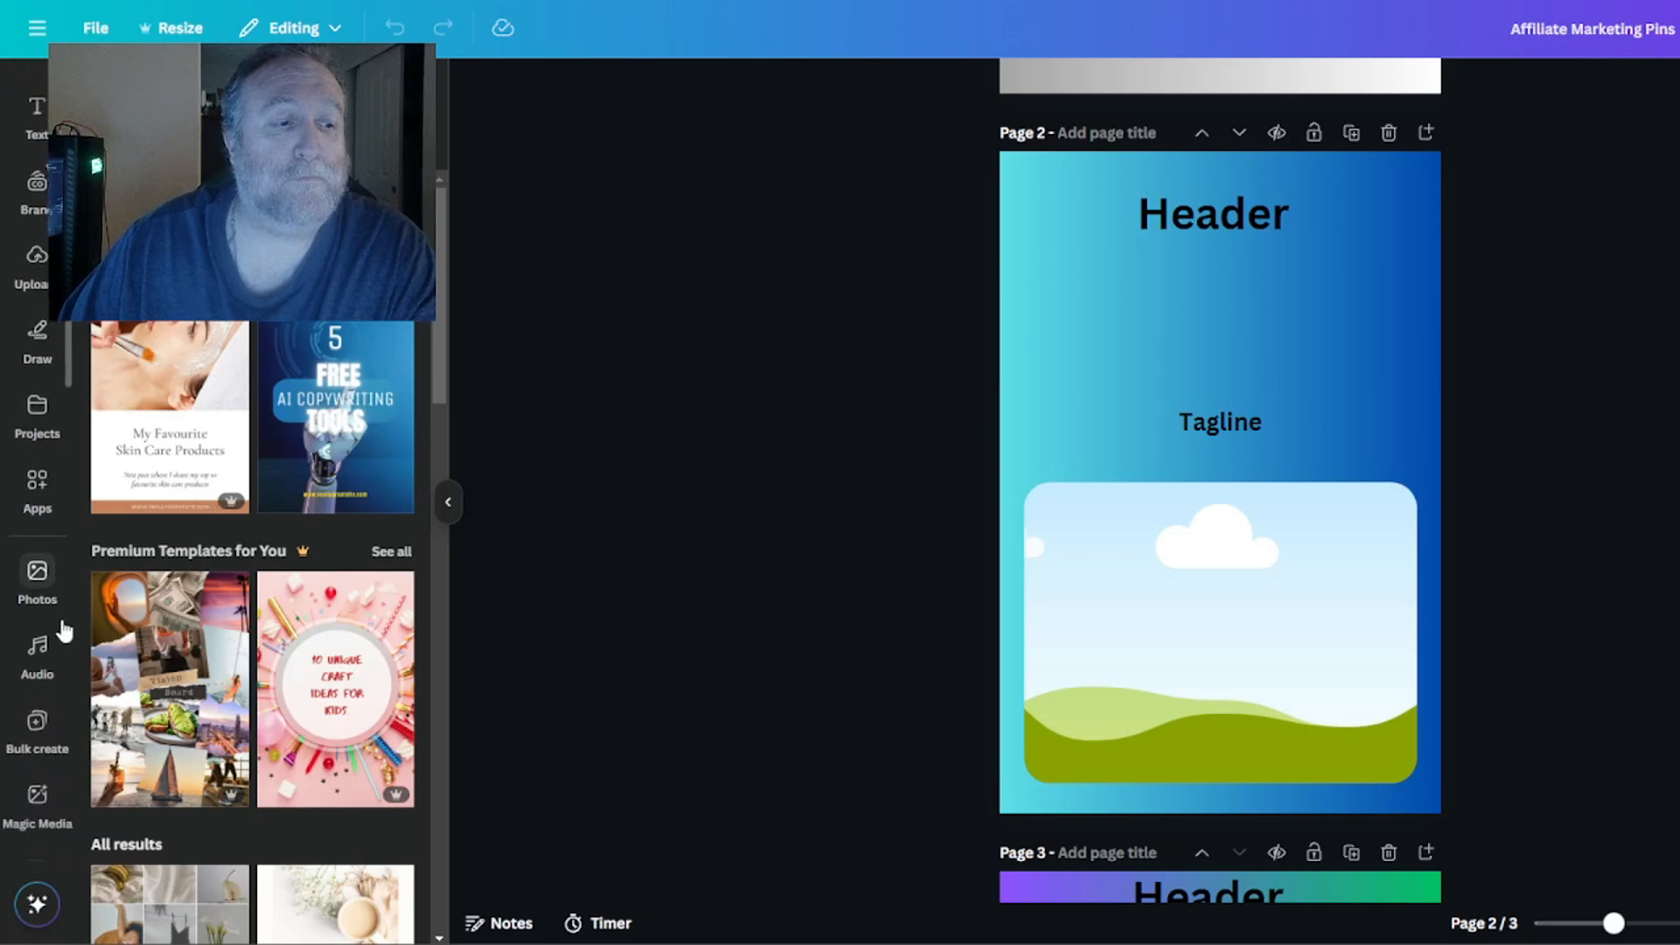
pyautogui.scroll(-1, 48, 656)
pyautogui.click(44, 672)
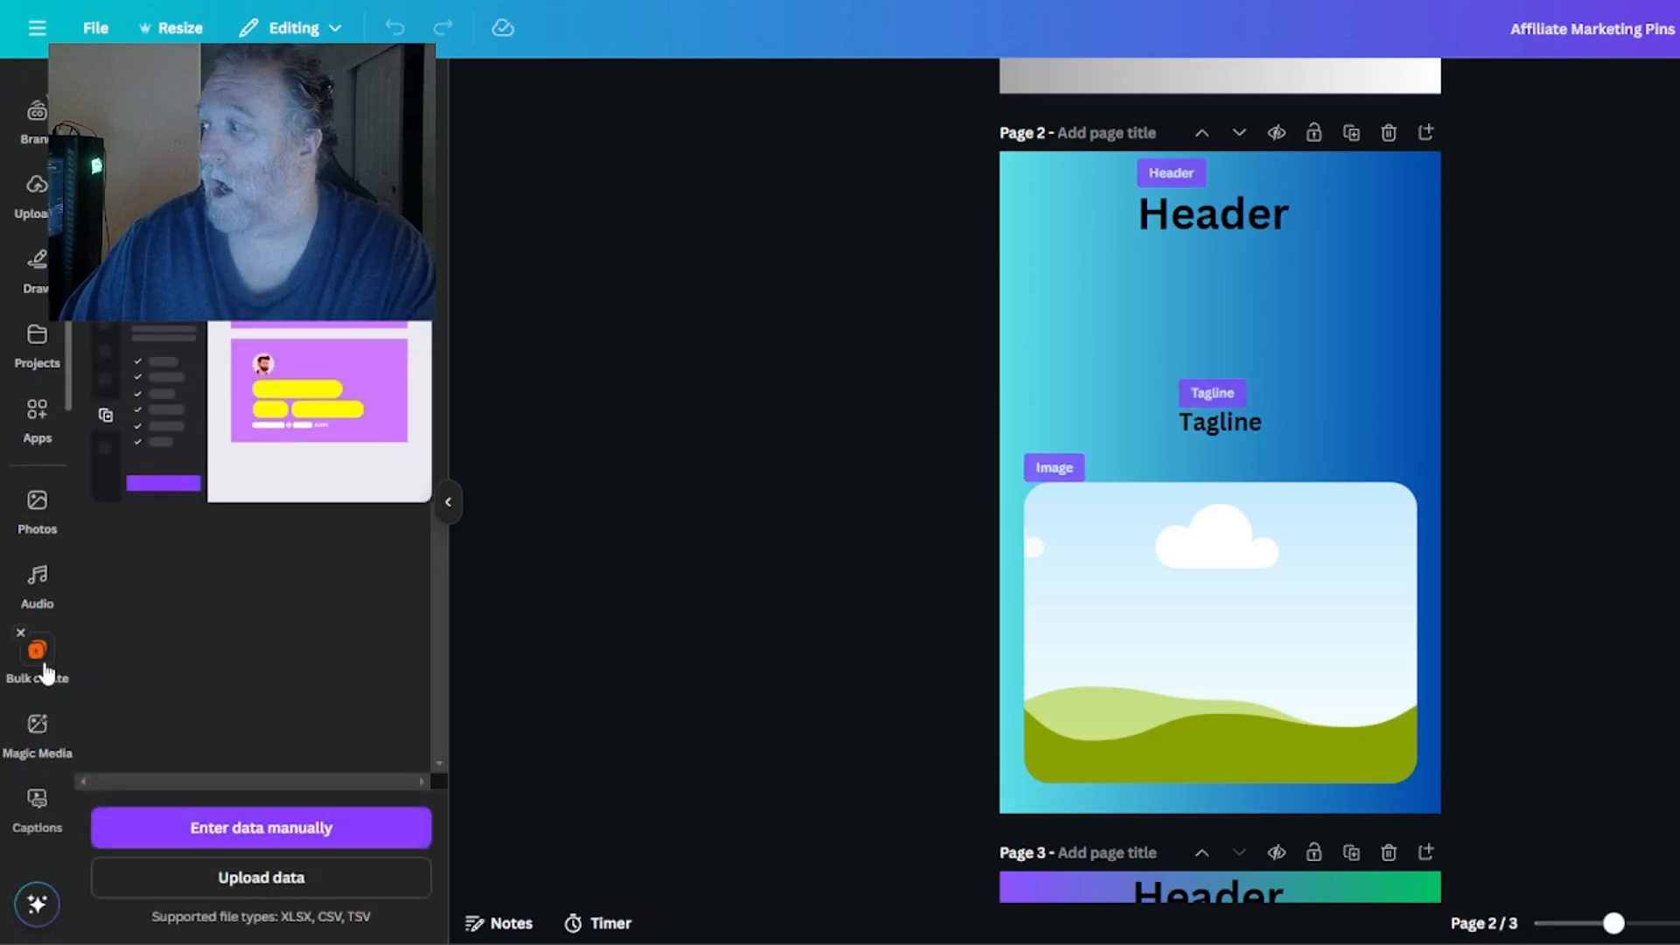
pyautogui.click(234, 831)
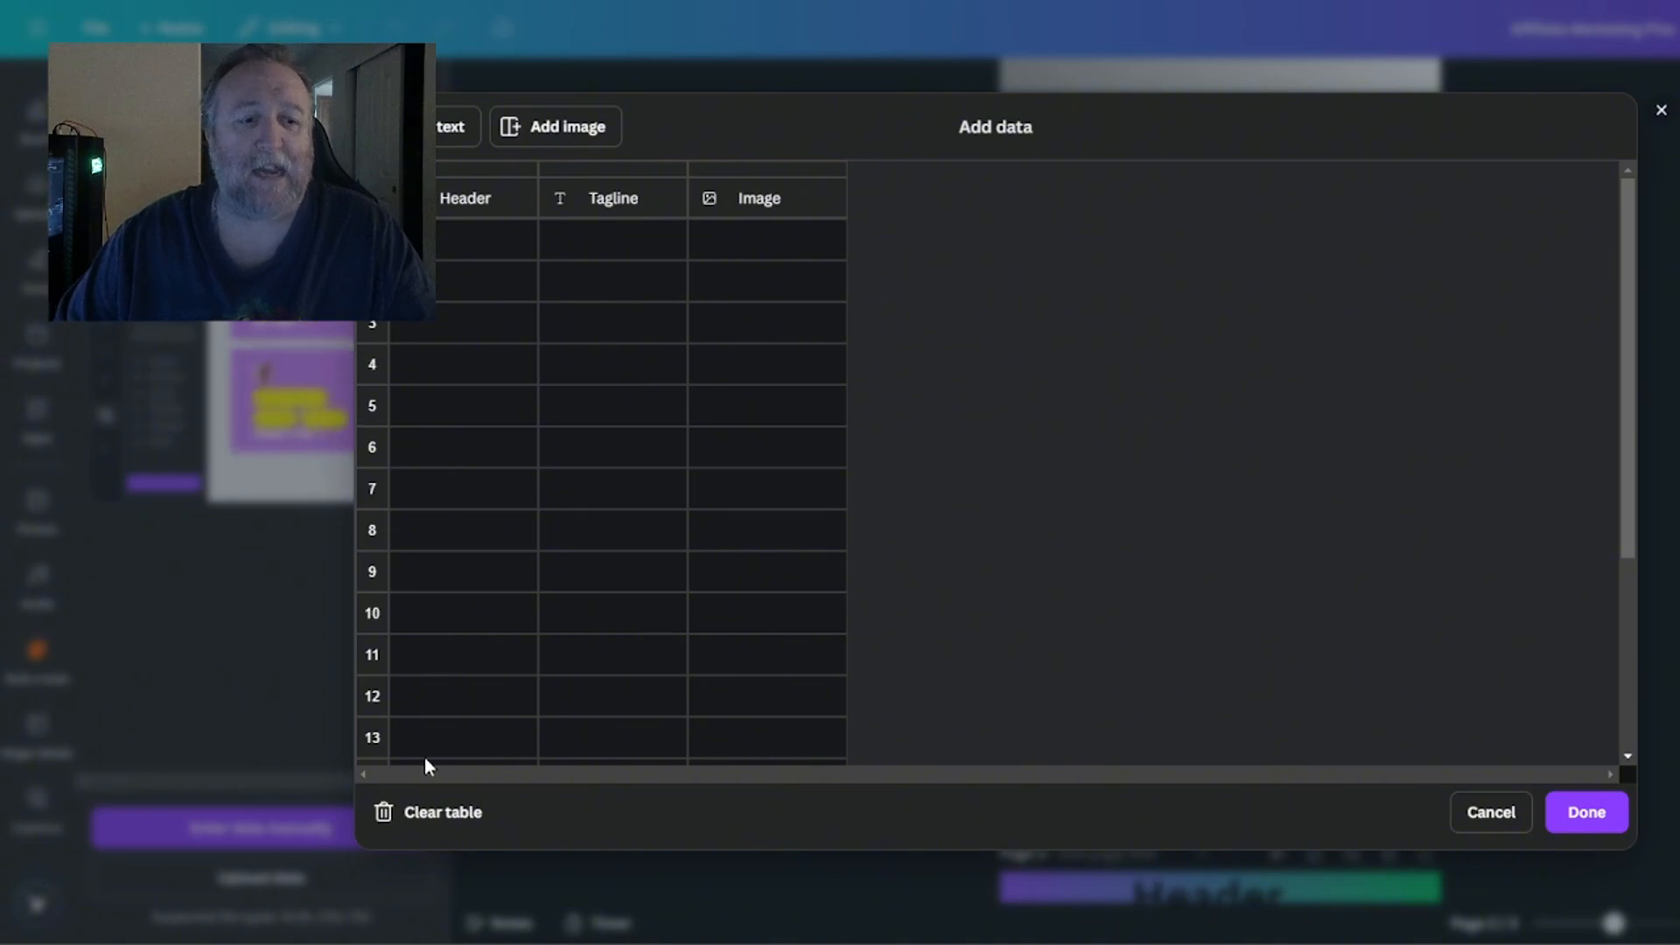
pyautogui.click(431, 815)
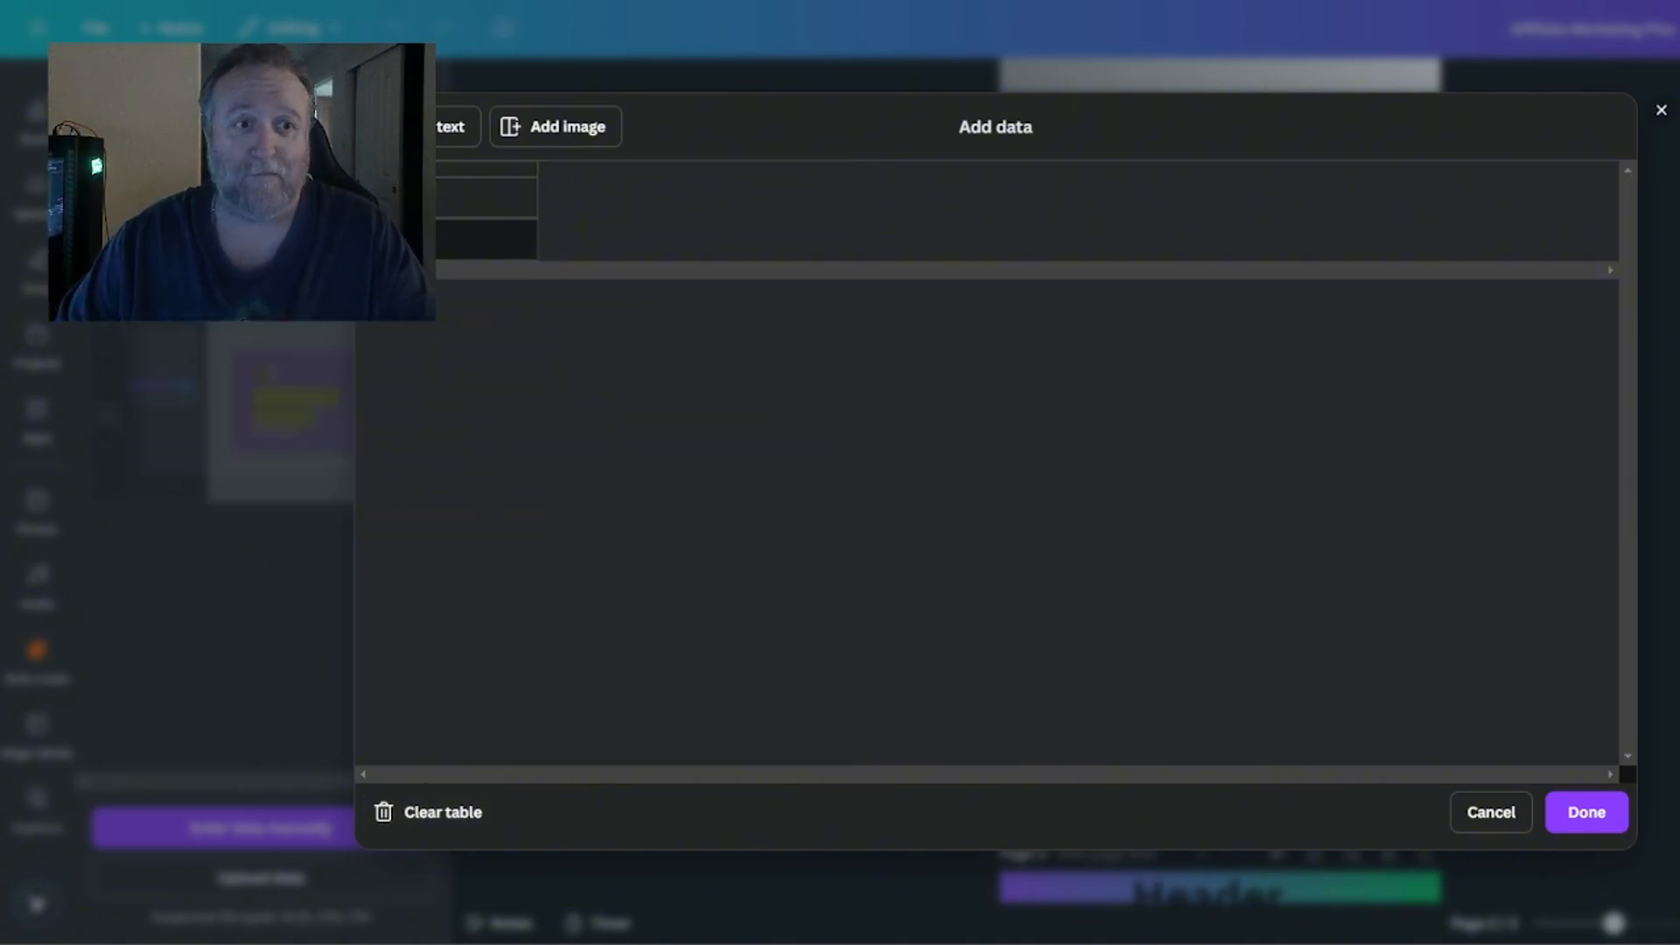
# Set up the data table with text columns named Header and Tagline, plus an Image column.
pyautogui.click(446, 210)
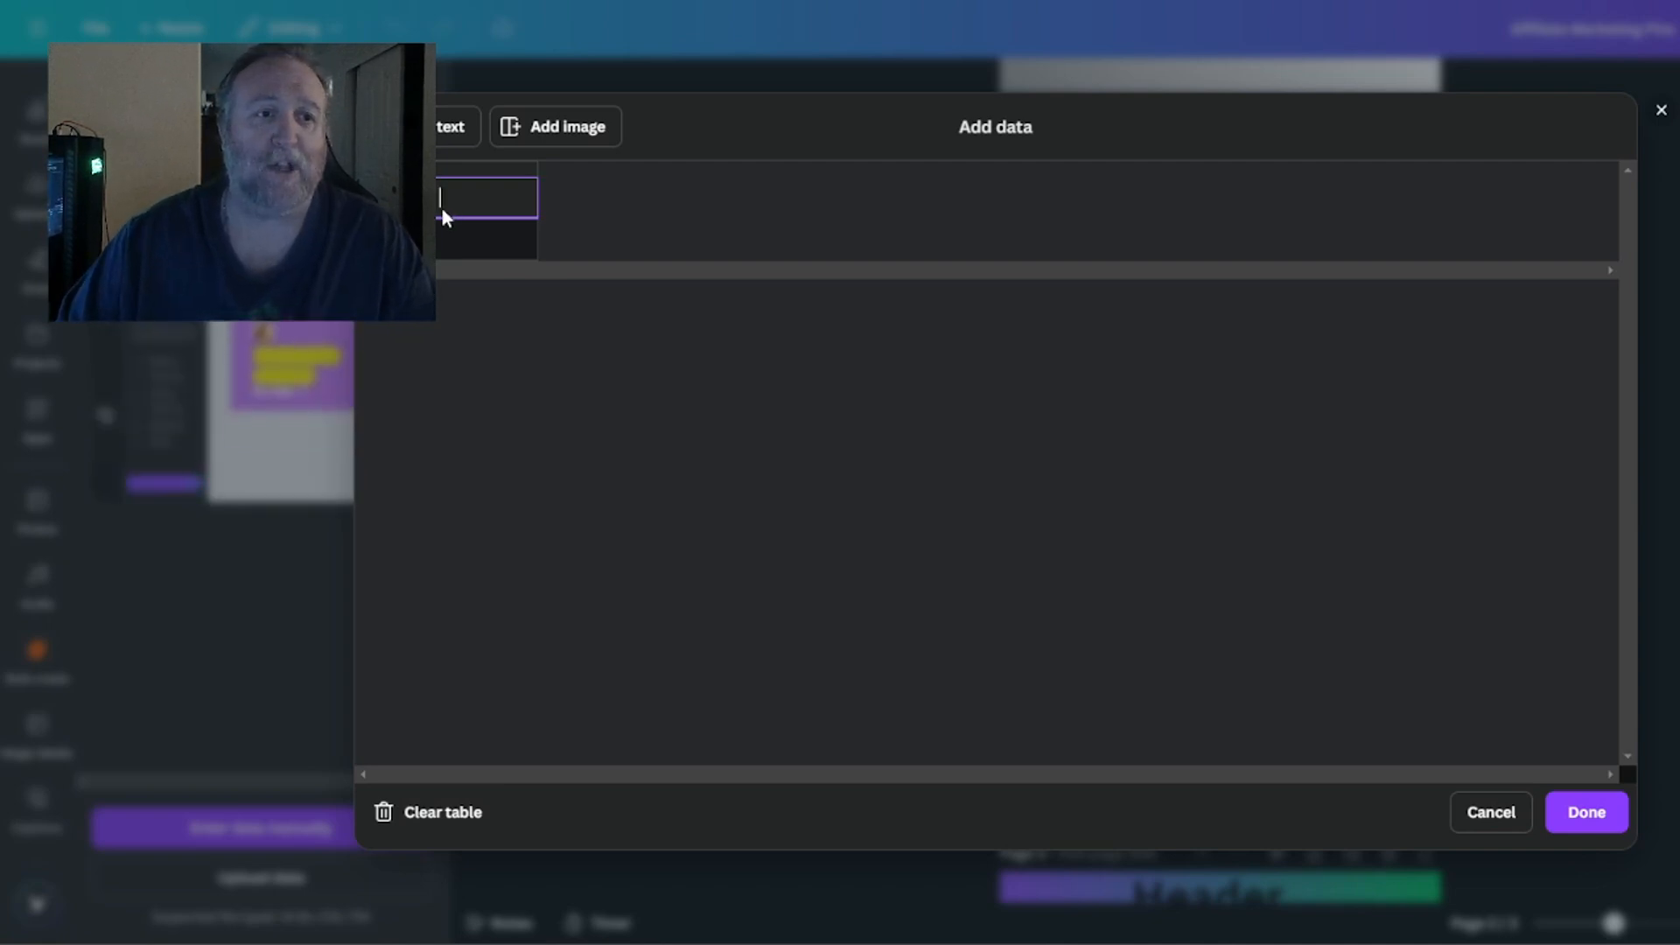
pyautogui.write('Header')
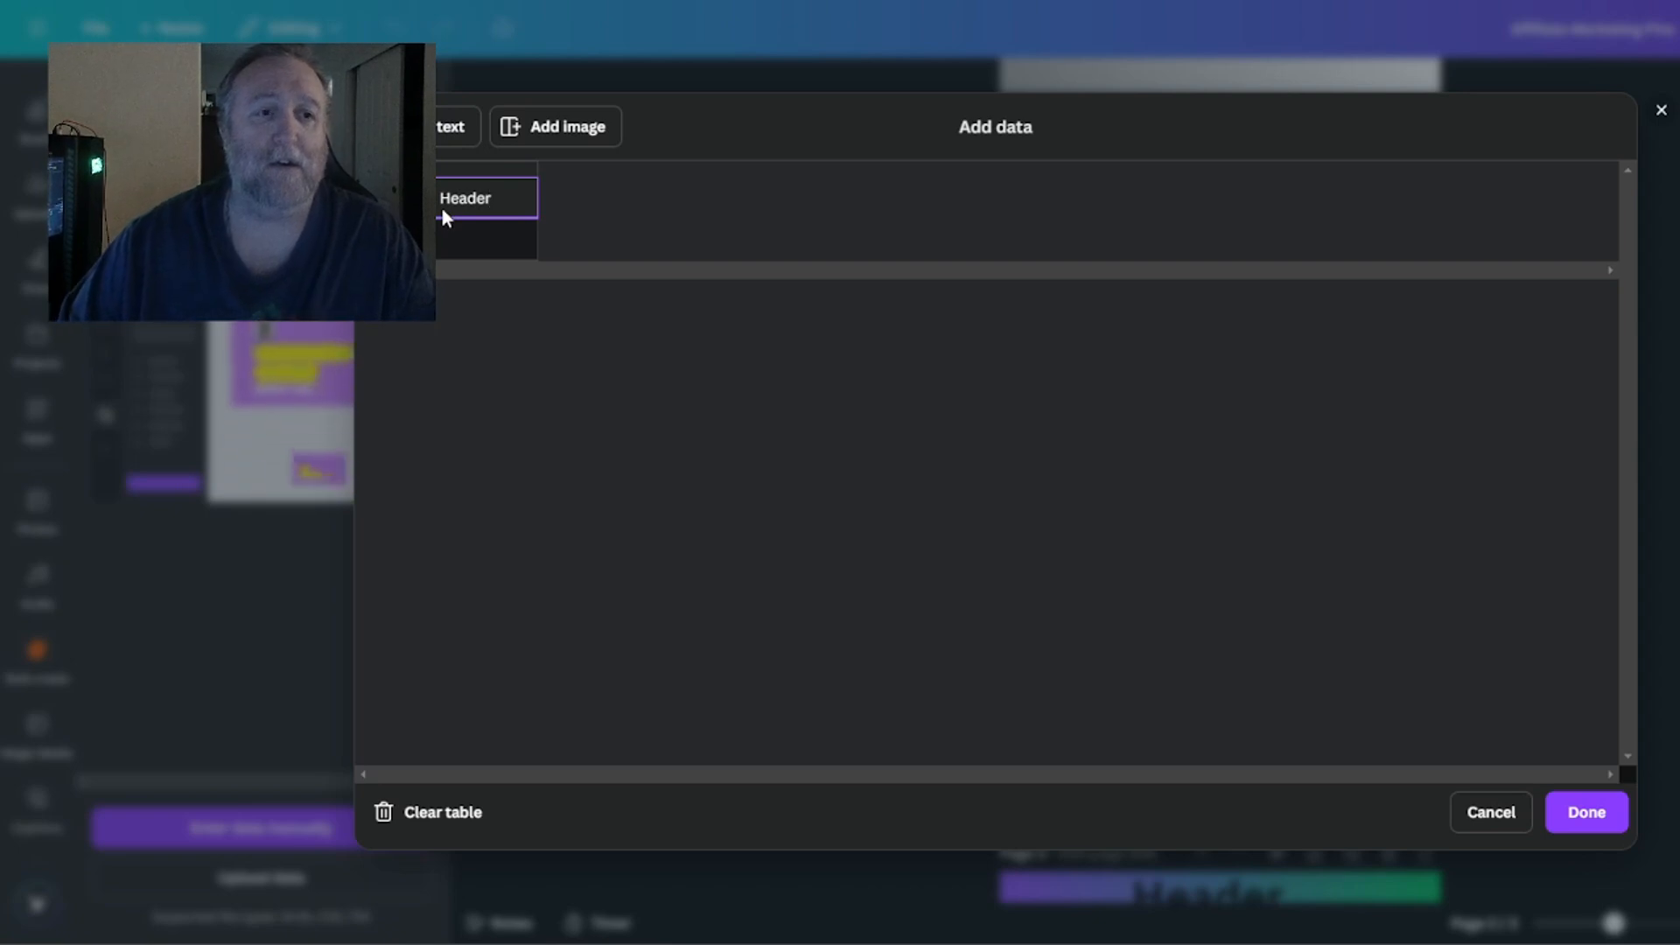
pyautogui.click(444, 128)
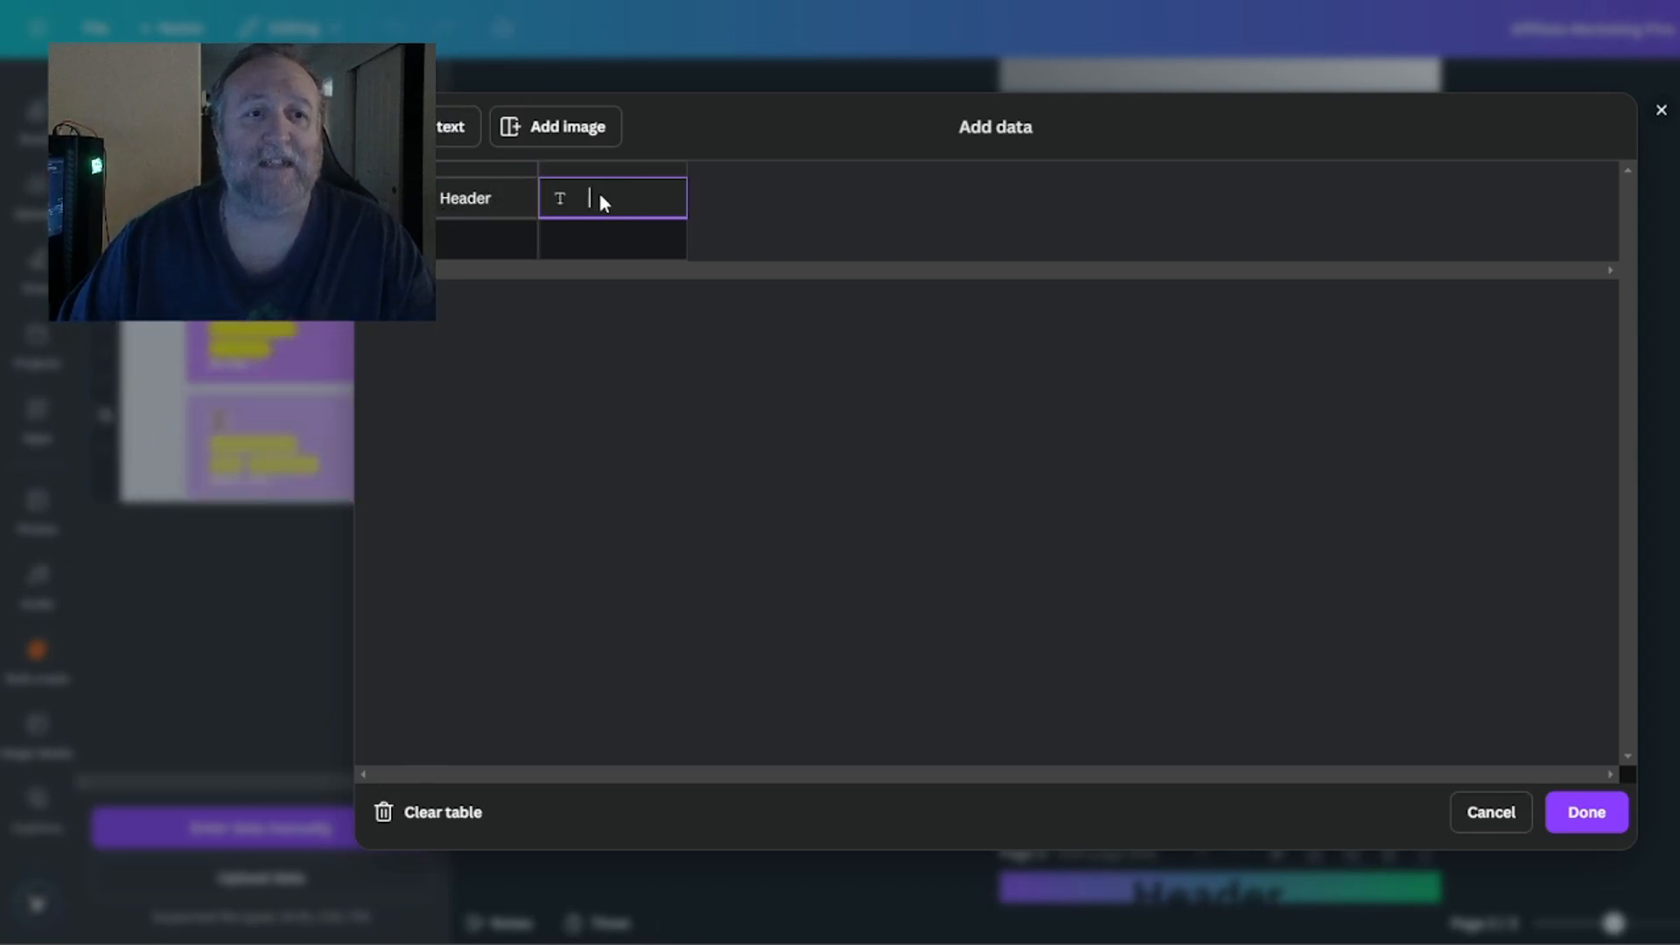
pyautogui.write('H')
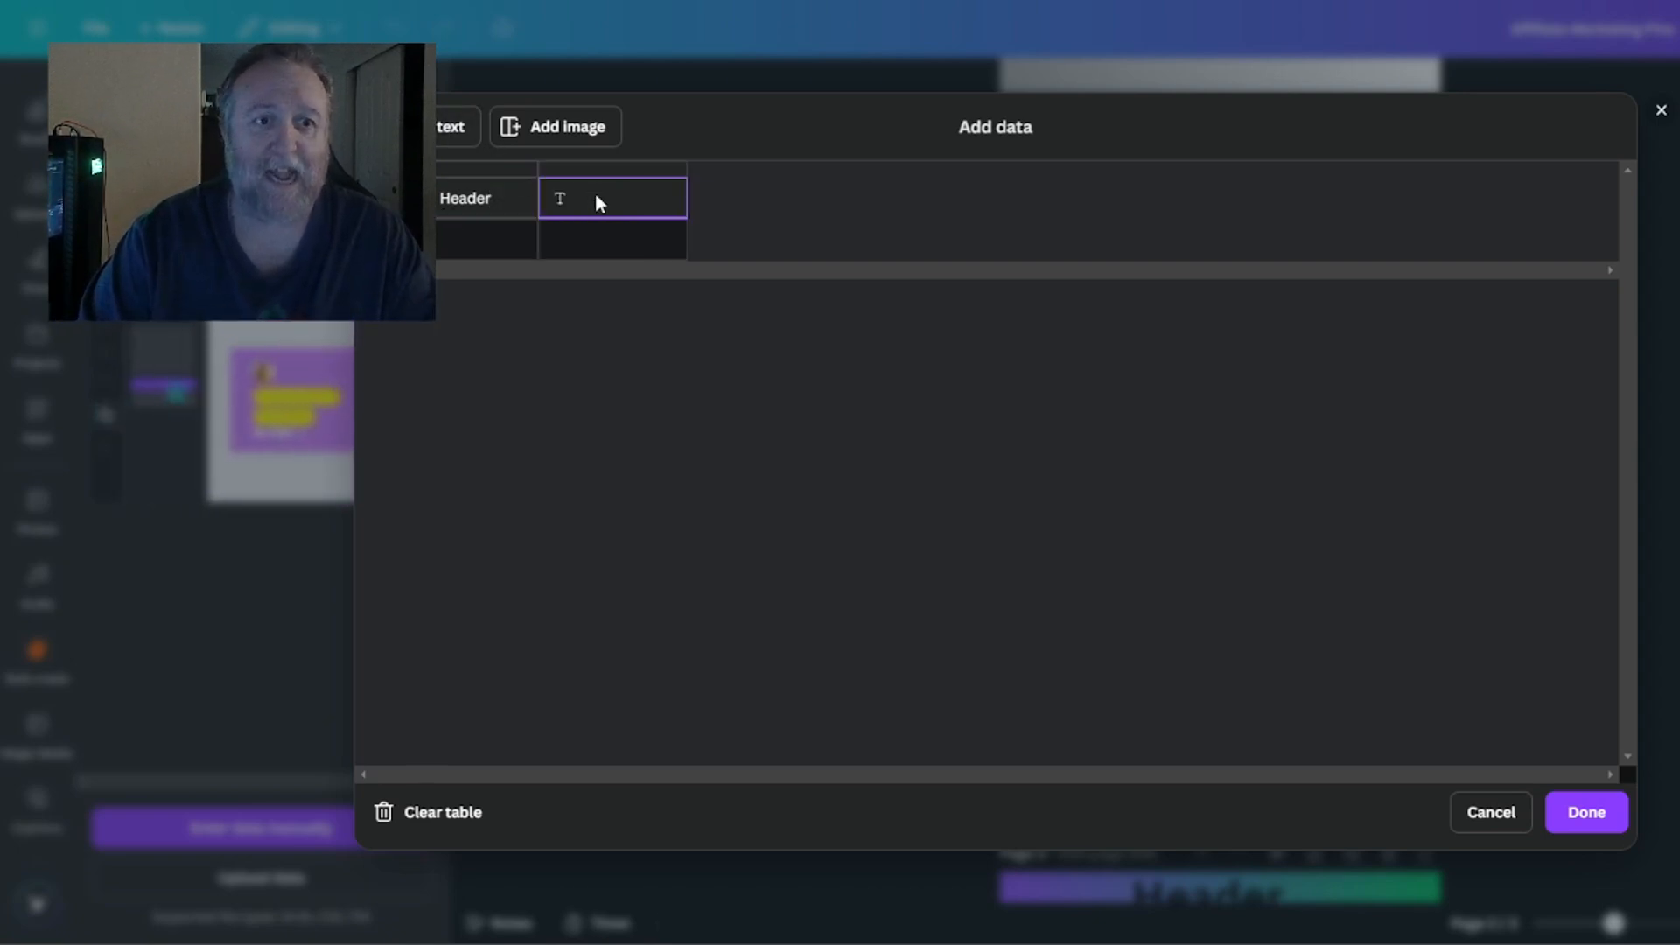
pyautogui.write('Tagline')
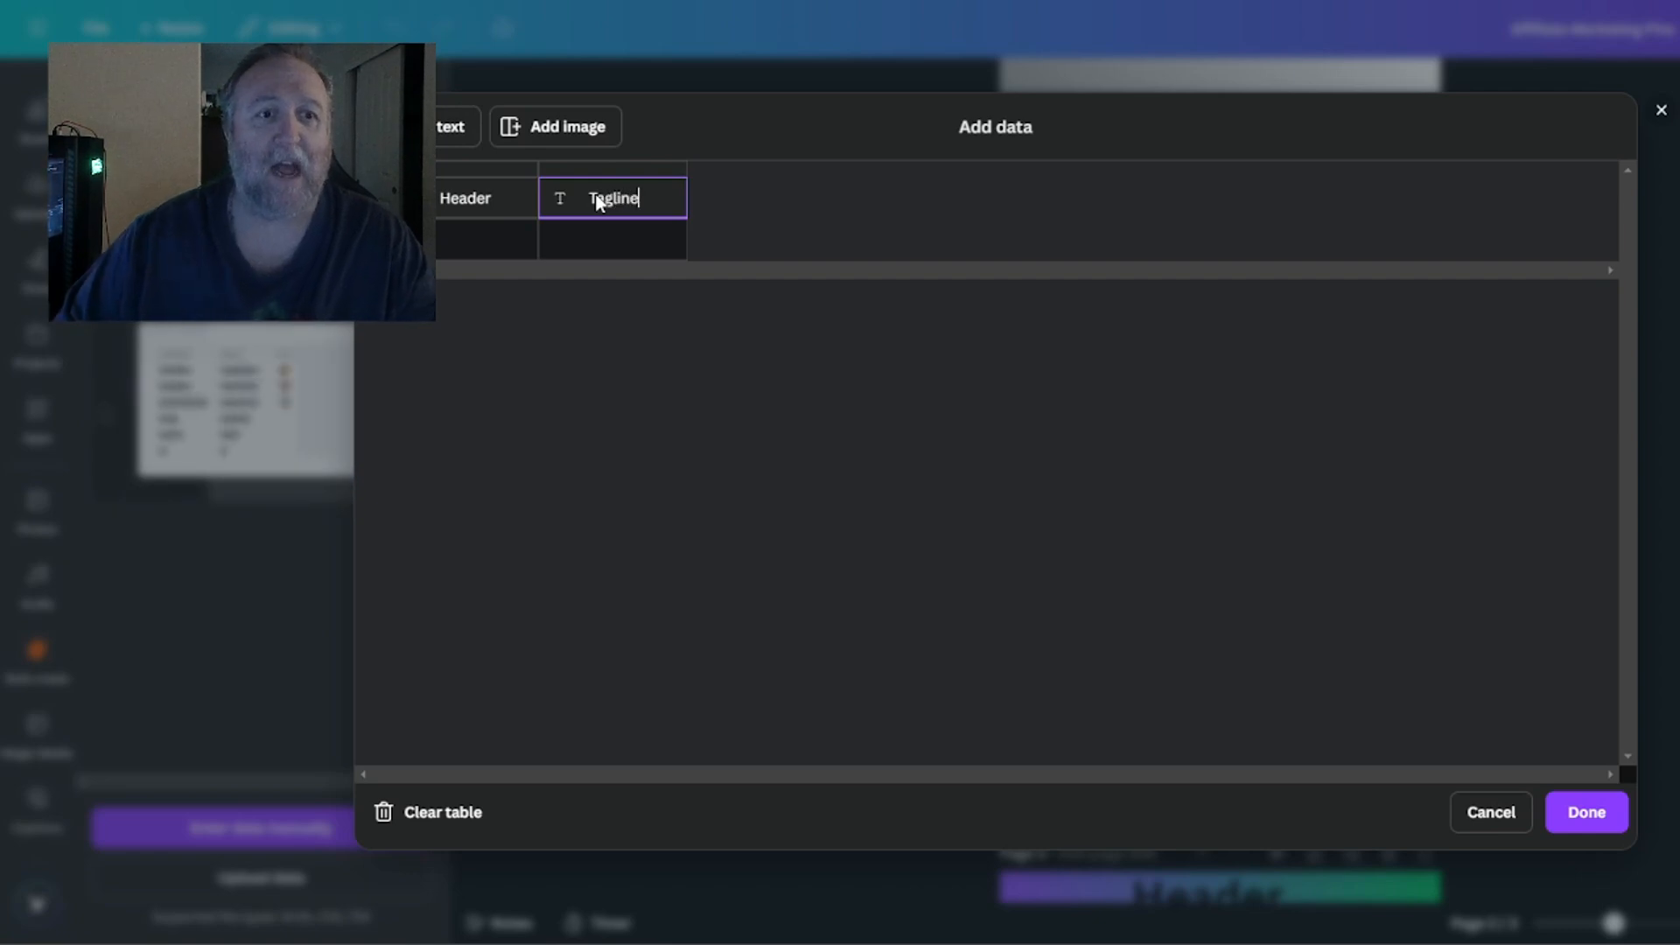
pyautogui.click(575, 146)
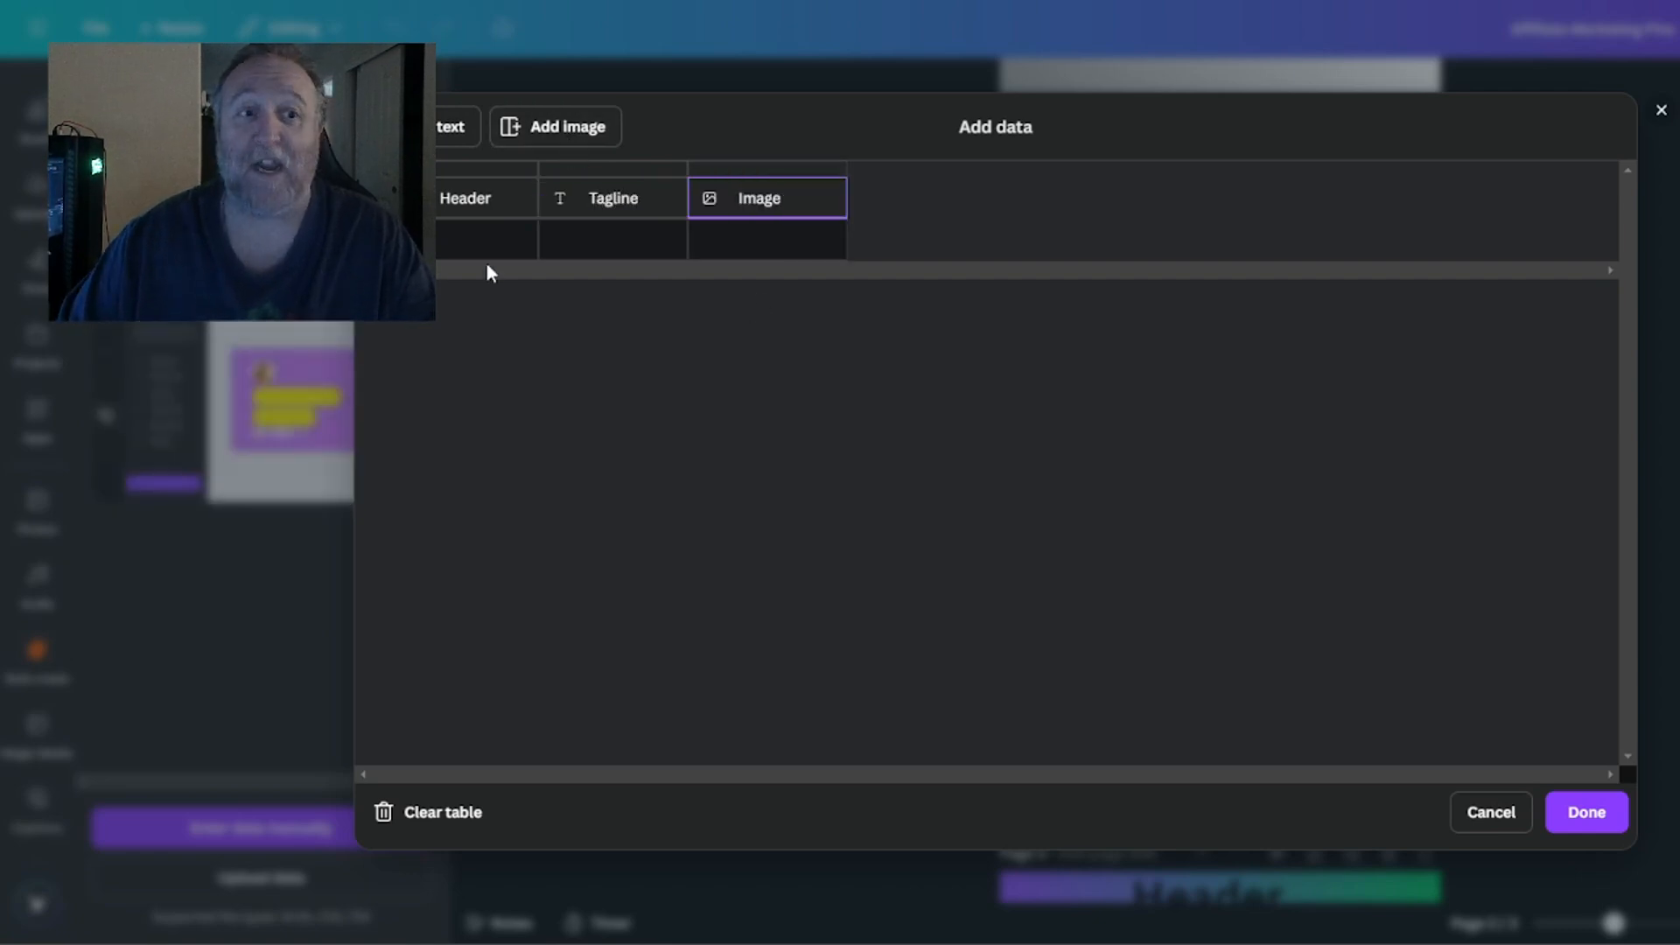
# Extend the table to six rows and paste the copied headers and taglines starting at the first Header cell.
pyautogui.click(444, 252)
pyautogui.click(464, 289)
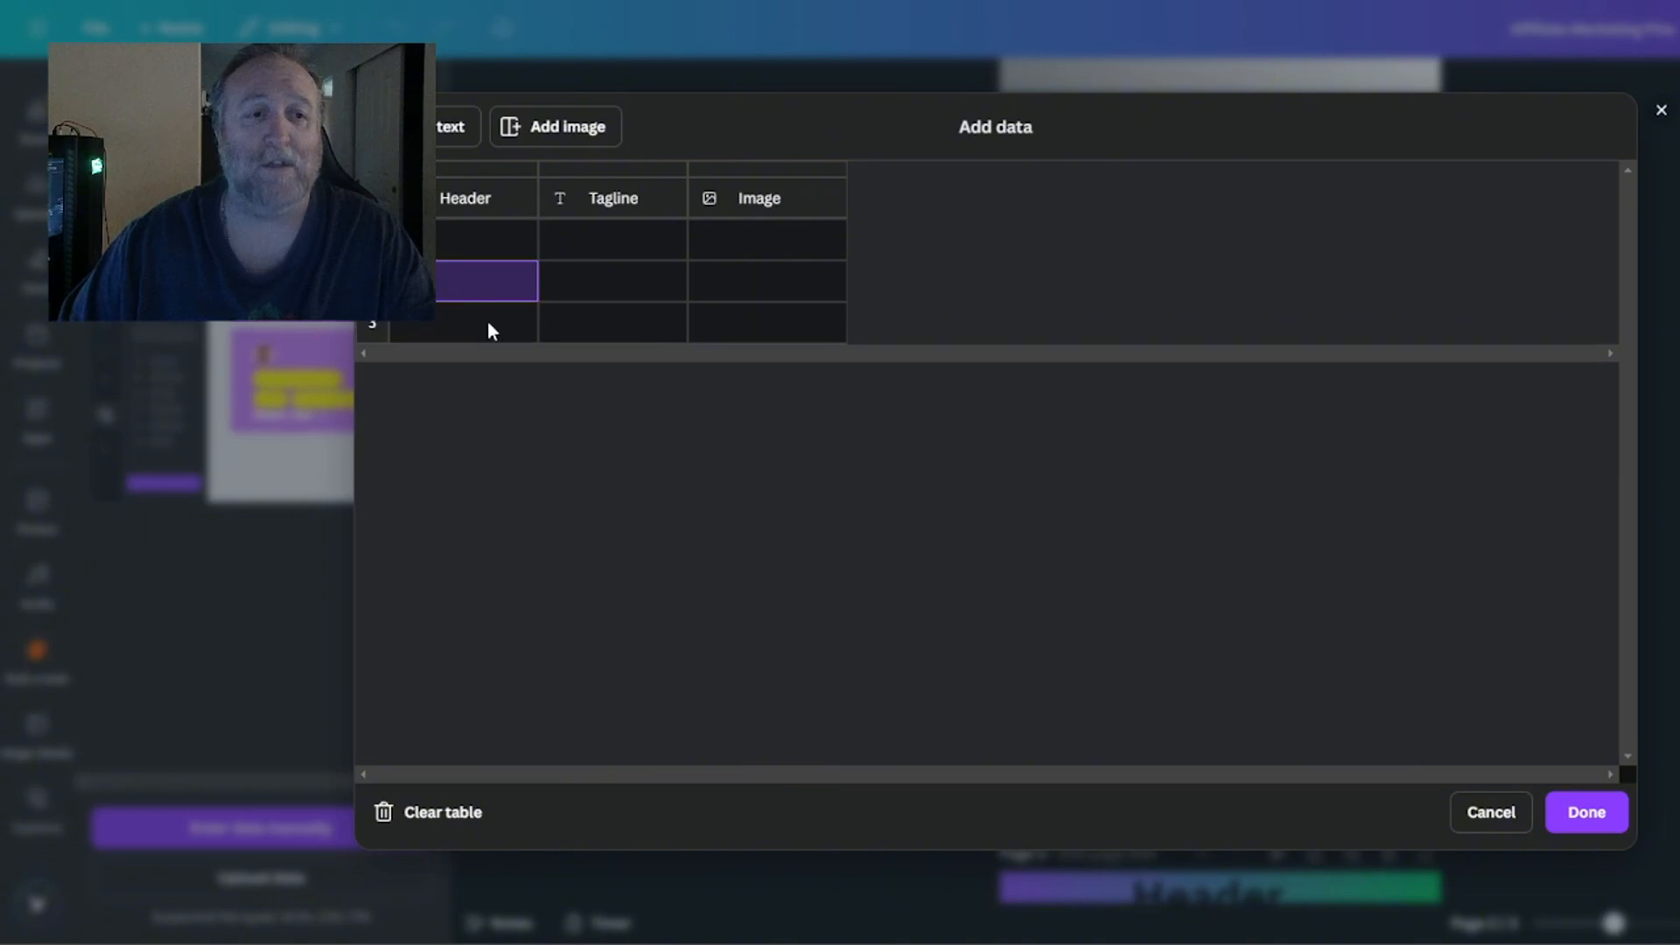
pyautogui.click(481, 332)
pyautogui.click(459, 365)
pyautogui.click(490, 406)
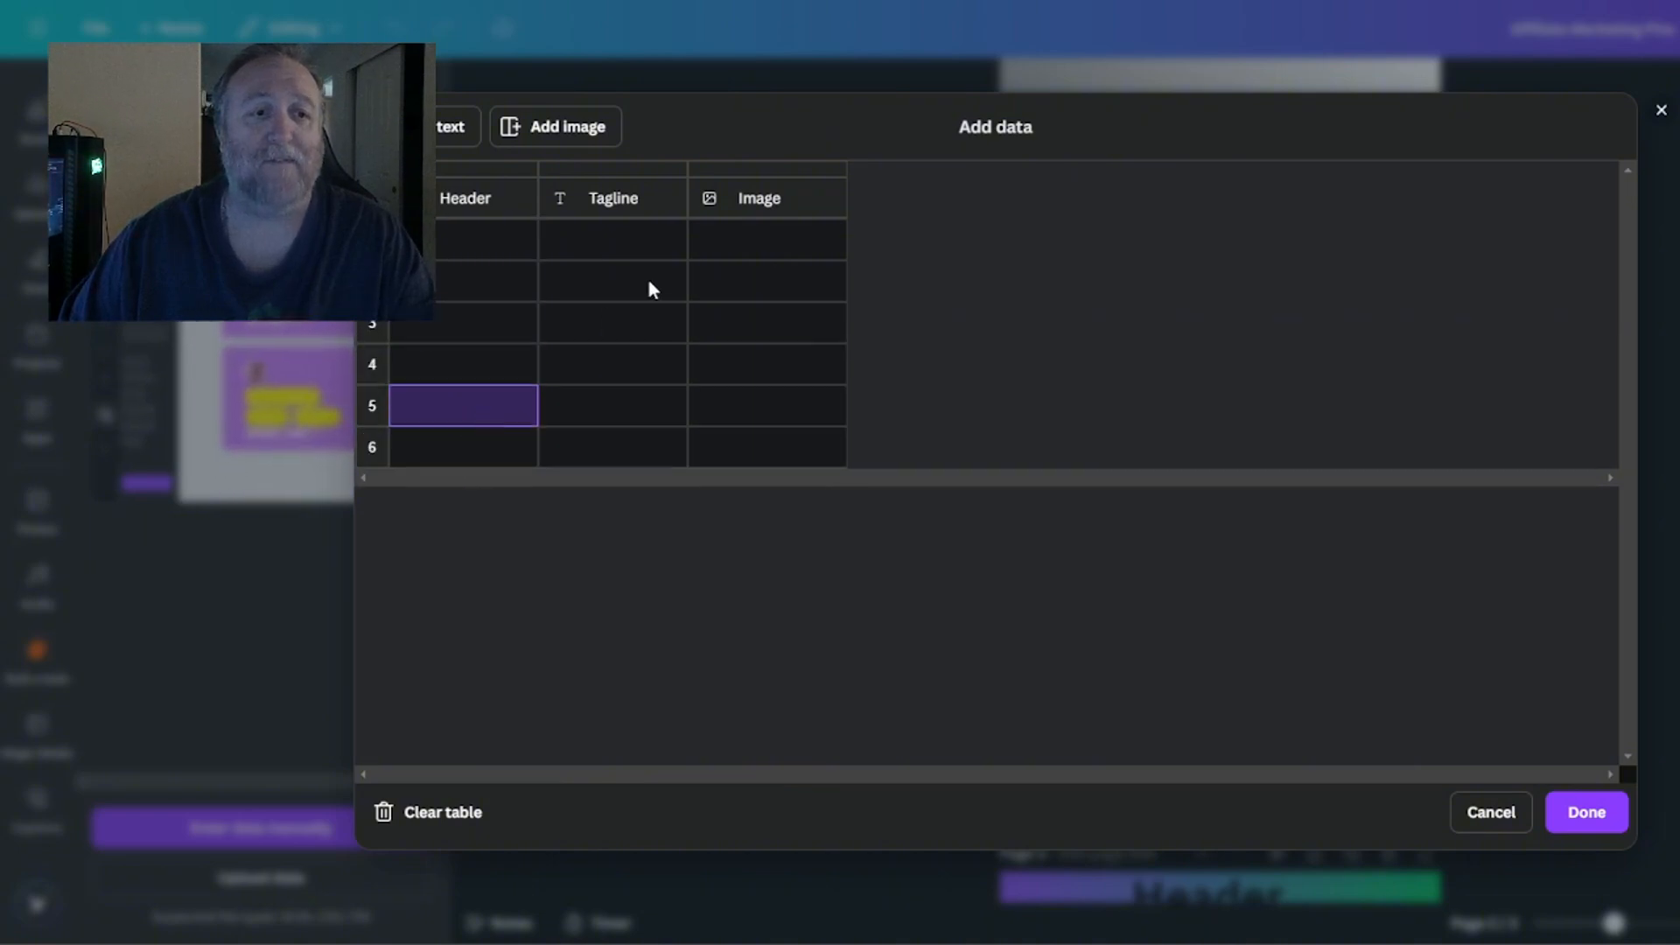
pyautogui.click(453, 249)
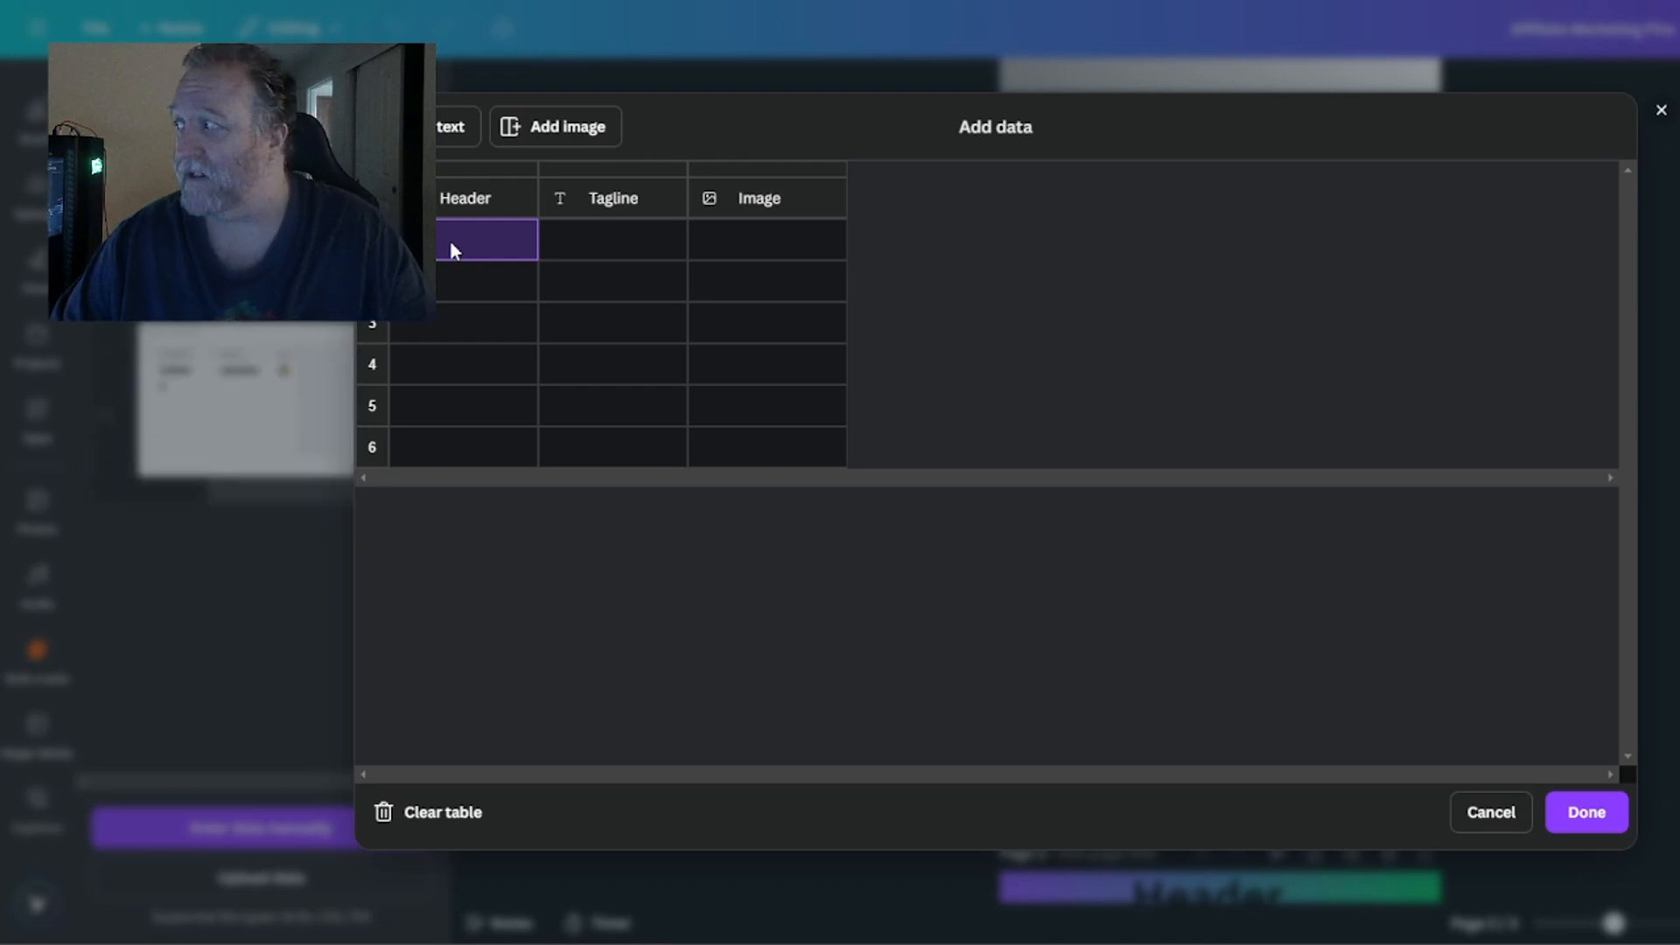
pyautogui.hotkey('ctrl', 'v')
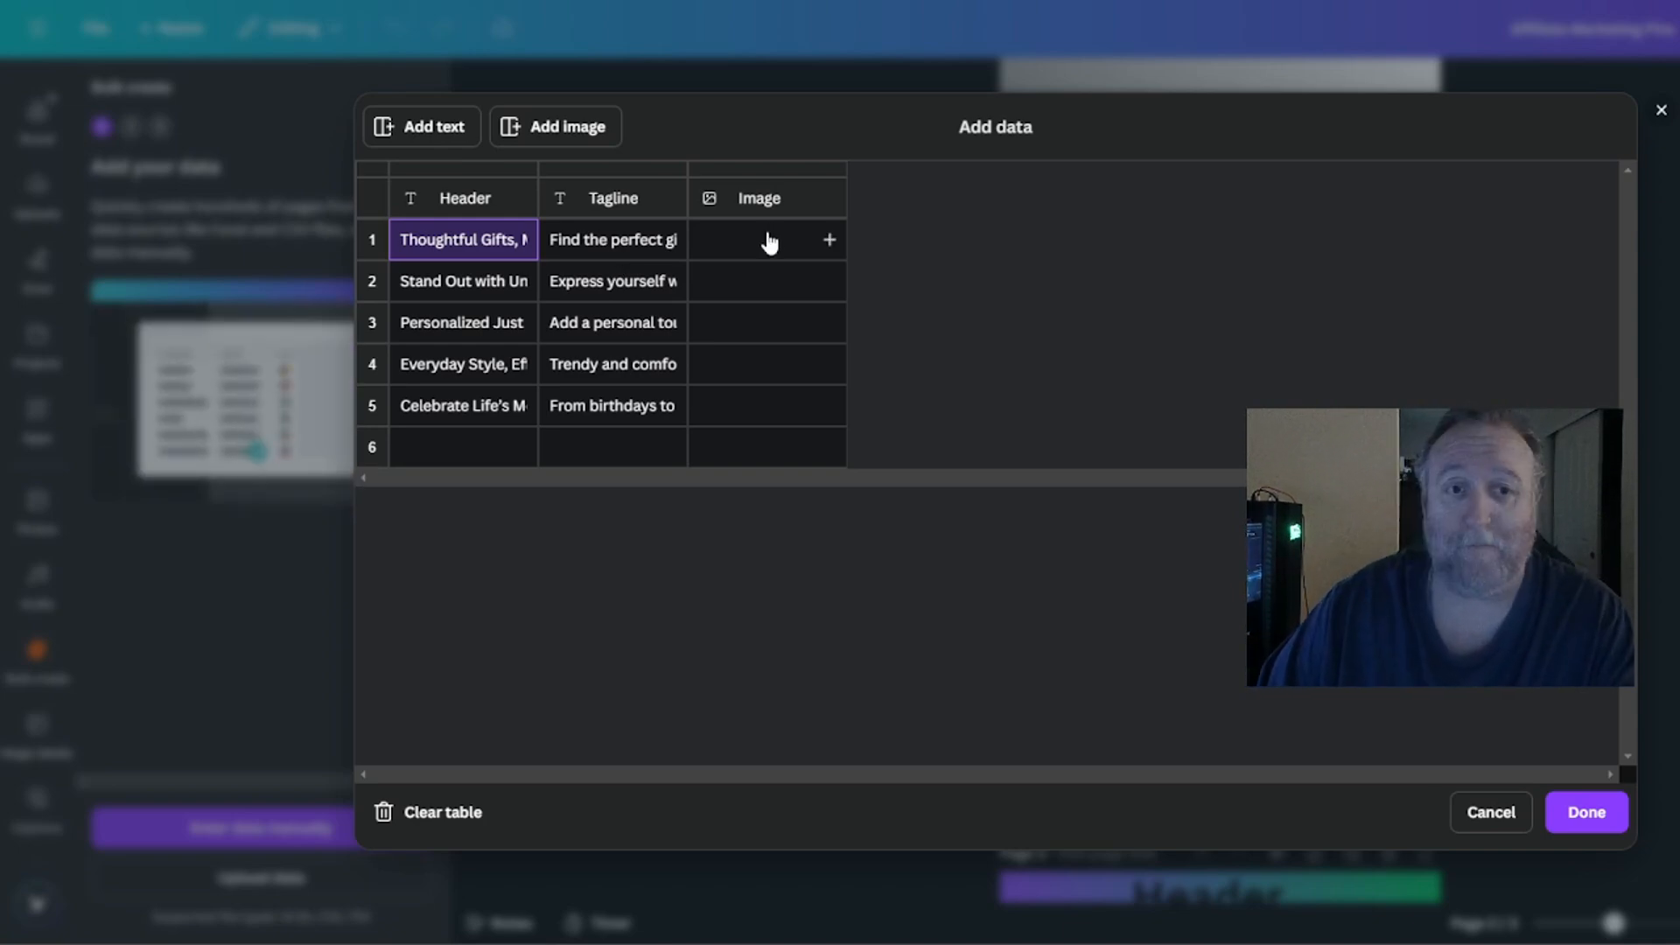
# Assign Screenshot 2025-01-14 075258.png as the image for row 1.
pyautogui.click(831, 244)
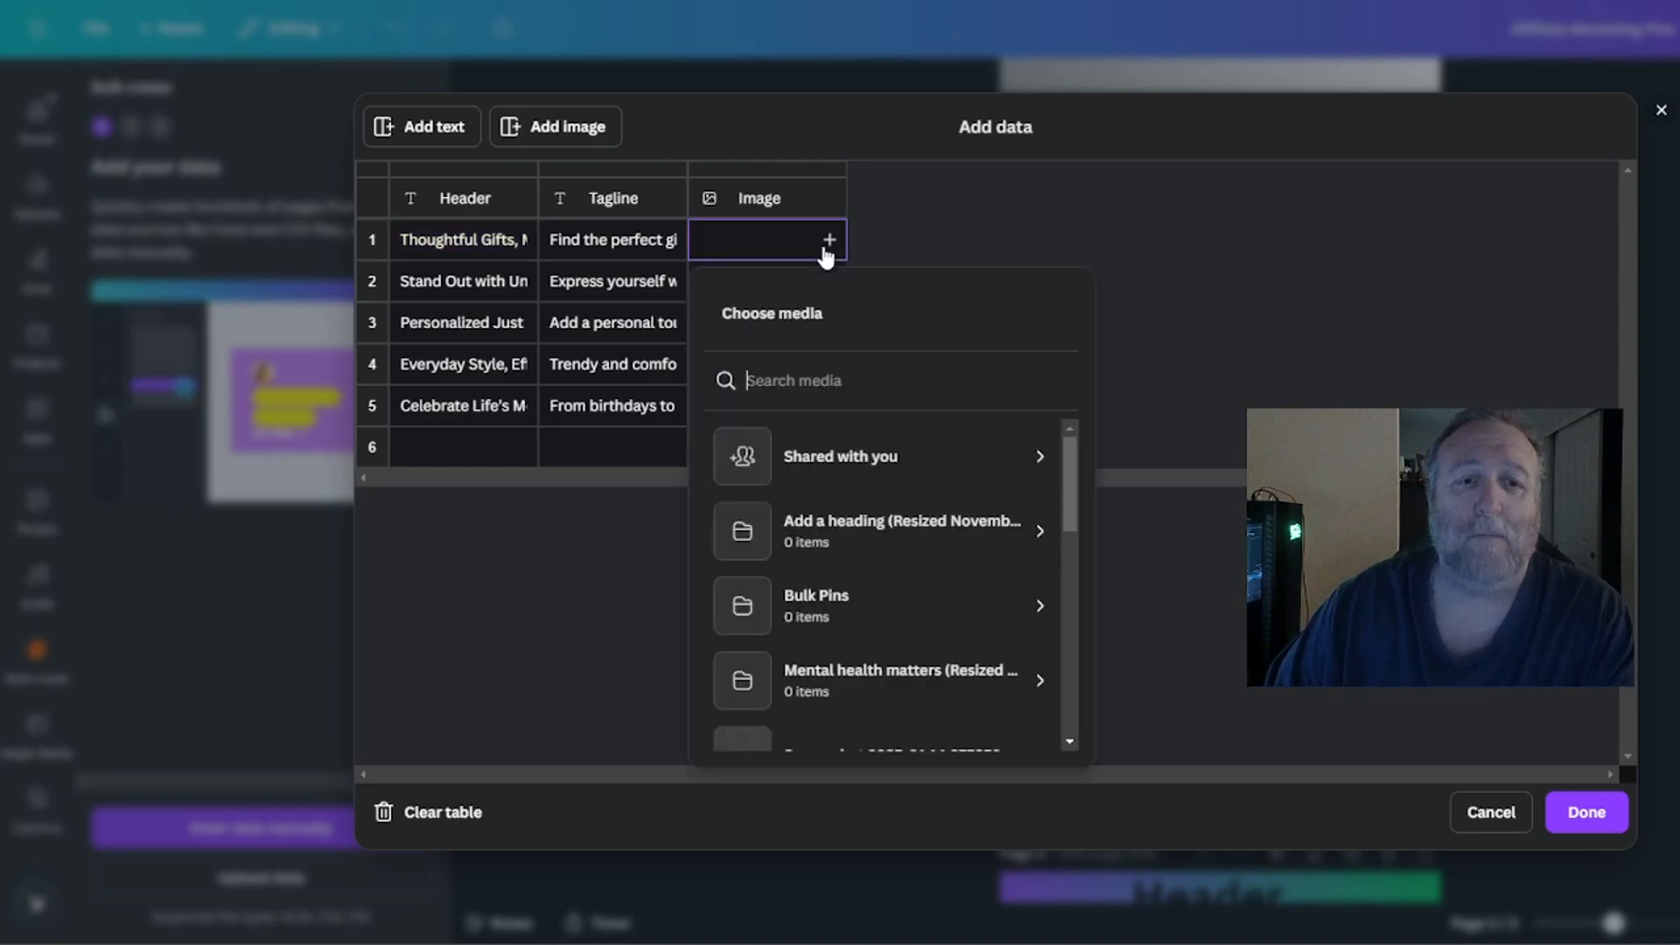
pyautogui.scroll(-3, 842, 453)
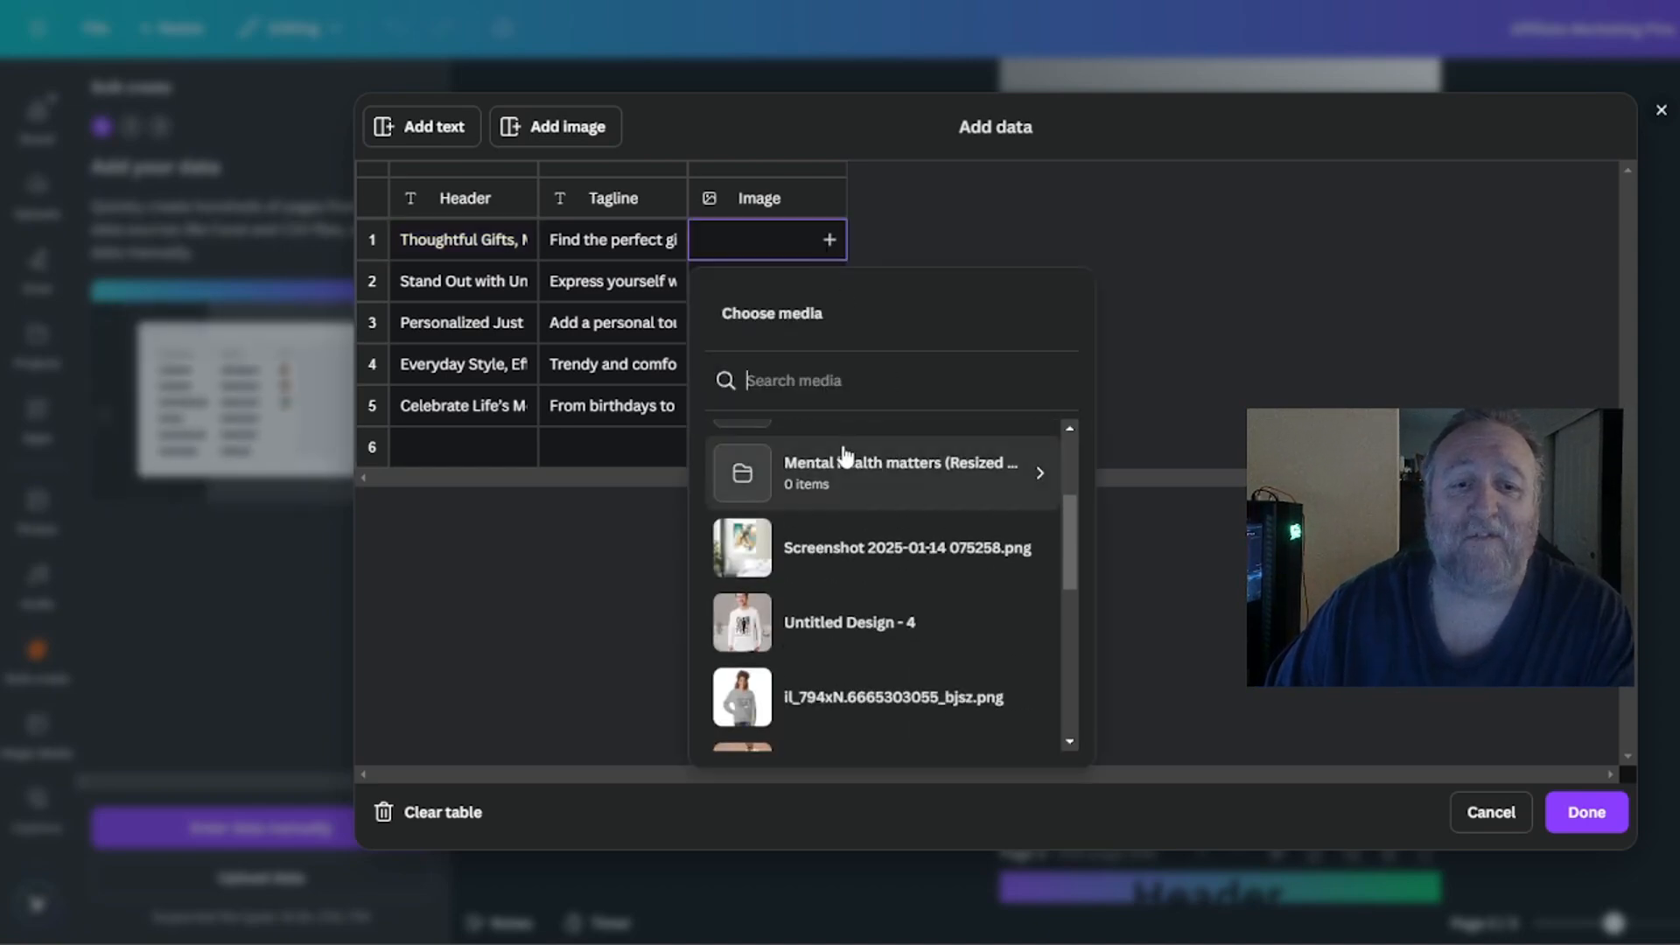
pyautogui.click(819, 551)
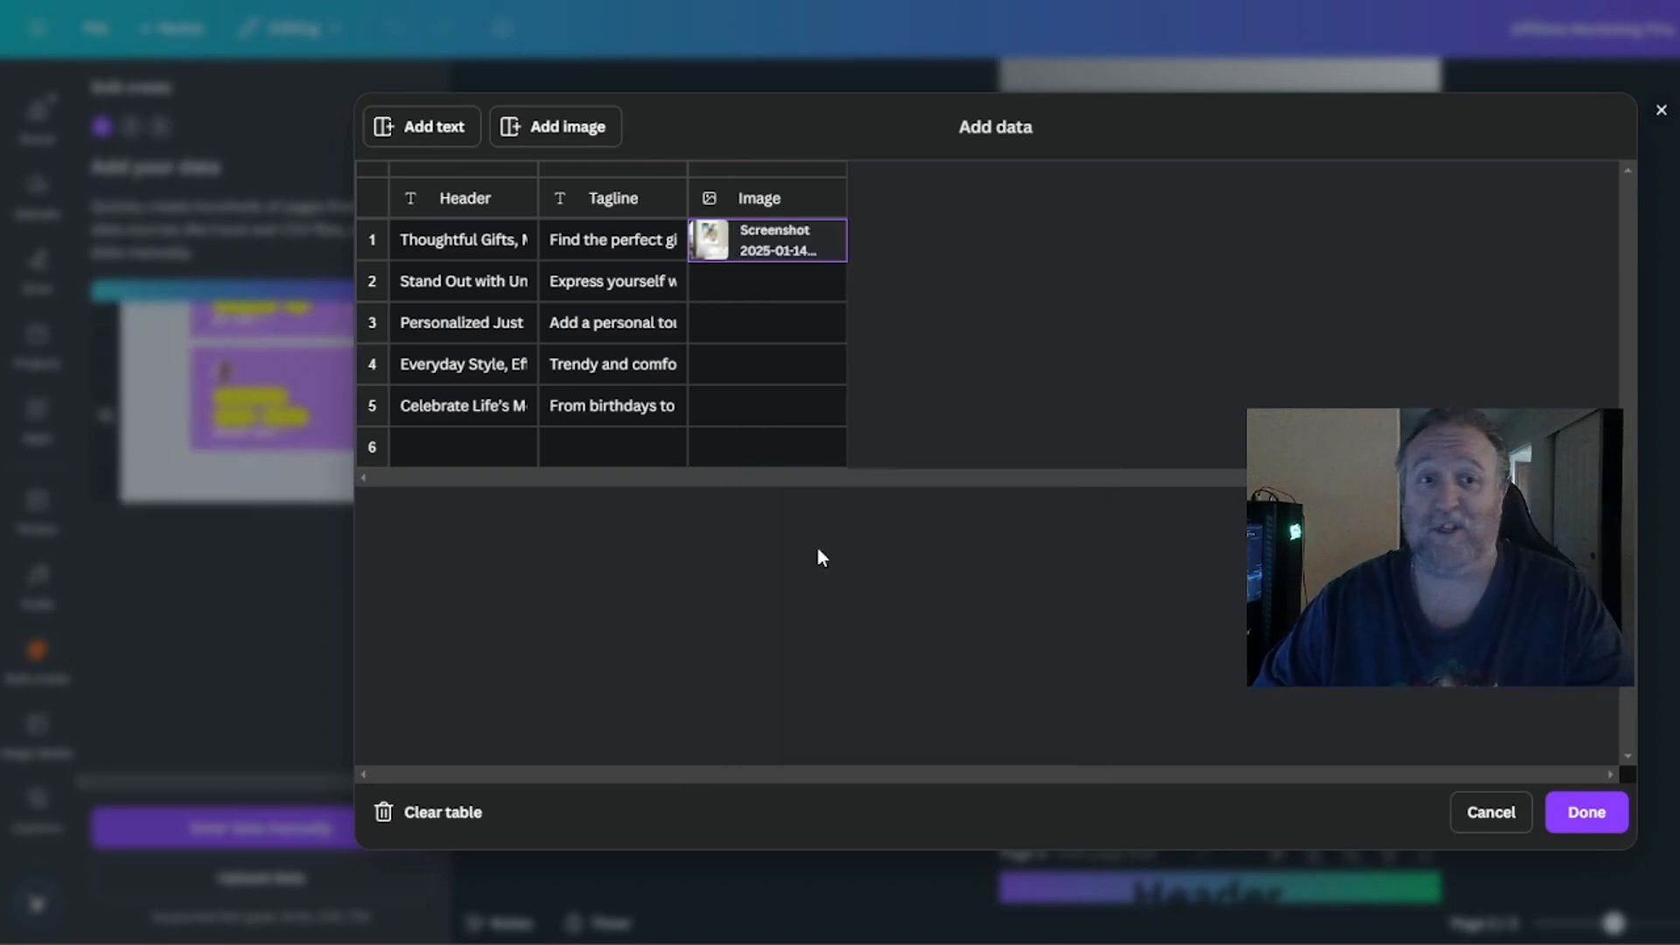
# Assign the white sweatshirt image Untitled Design - 4 to row 2 of the Image column.
pyautogui.click(829, 283)
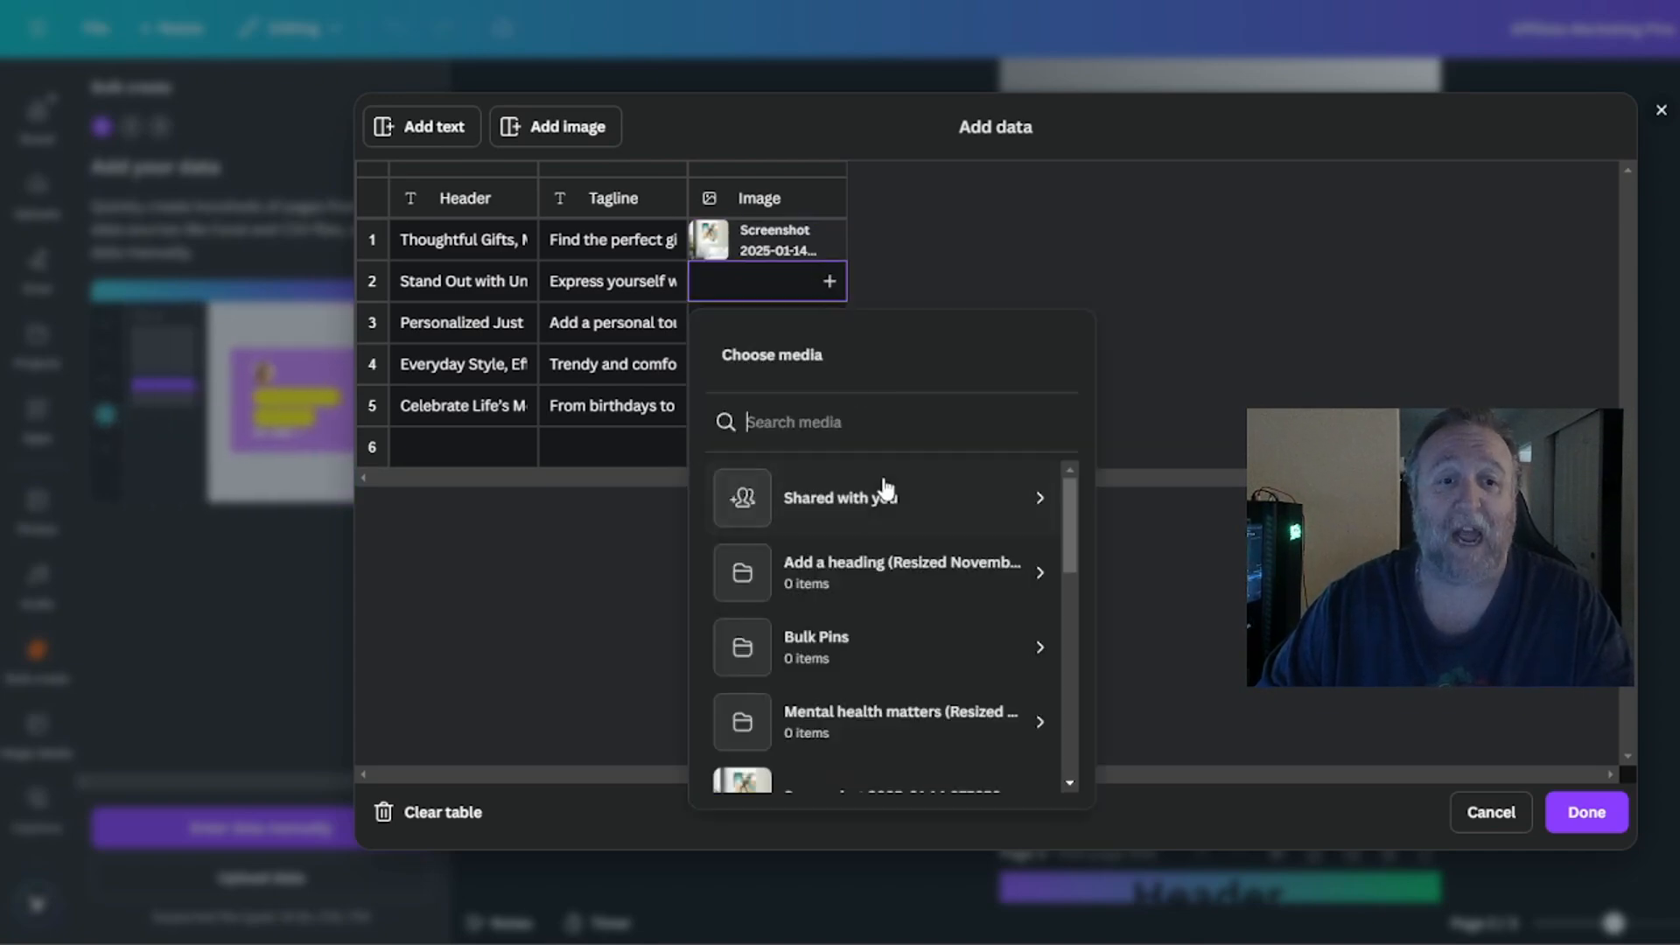
pyautogui.scroll(-5, 870, 542)
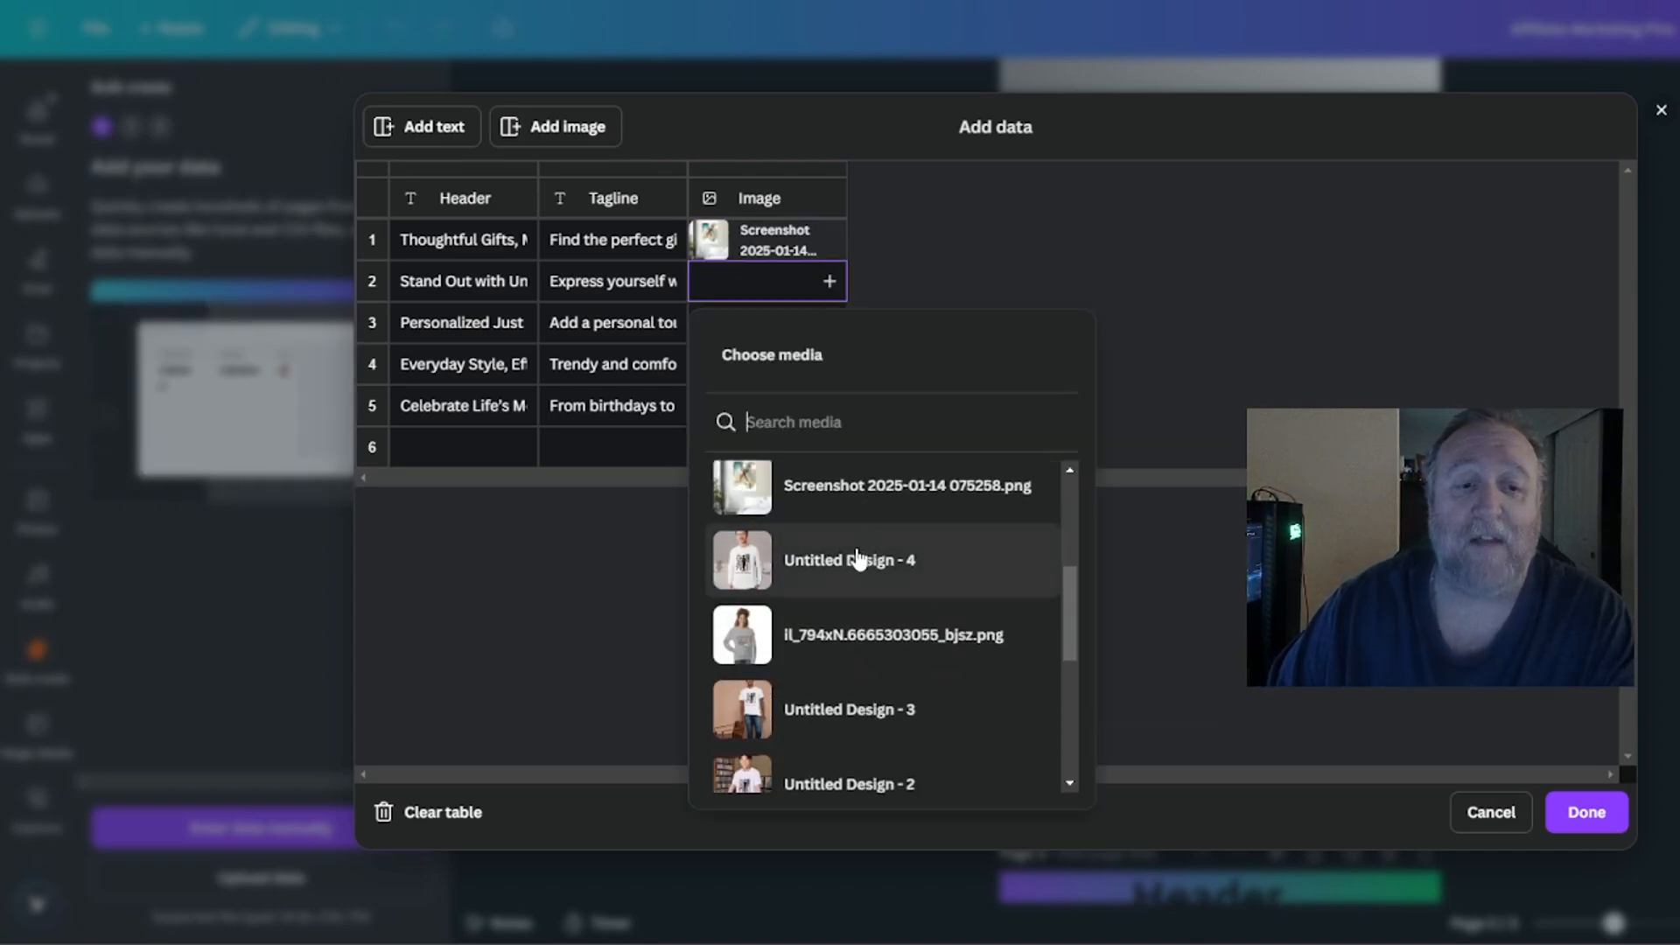
pyautogui.scroll(-2, 858, 558)
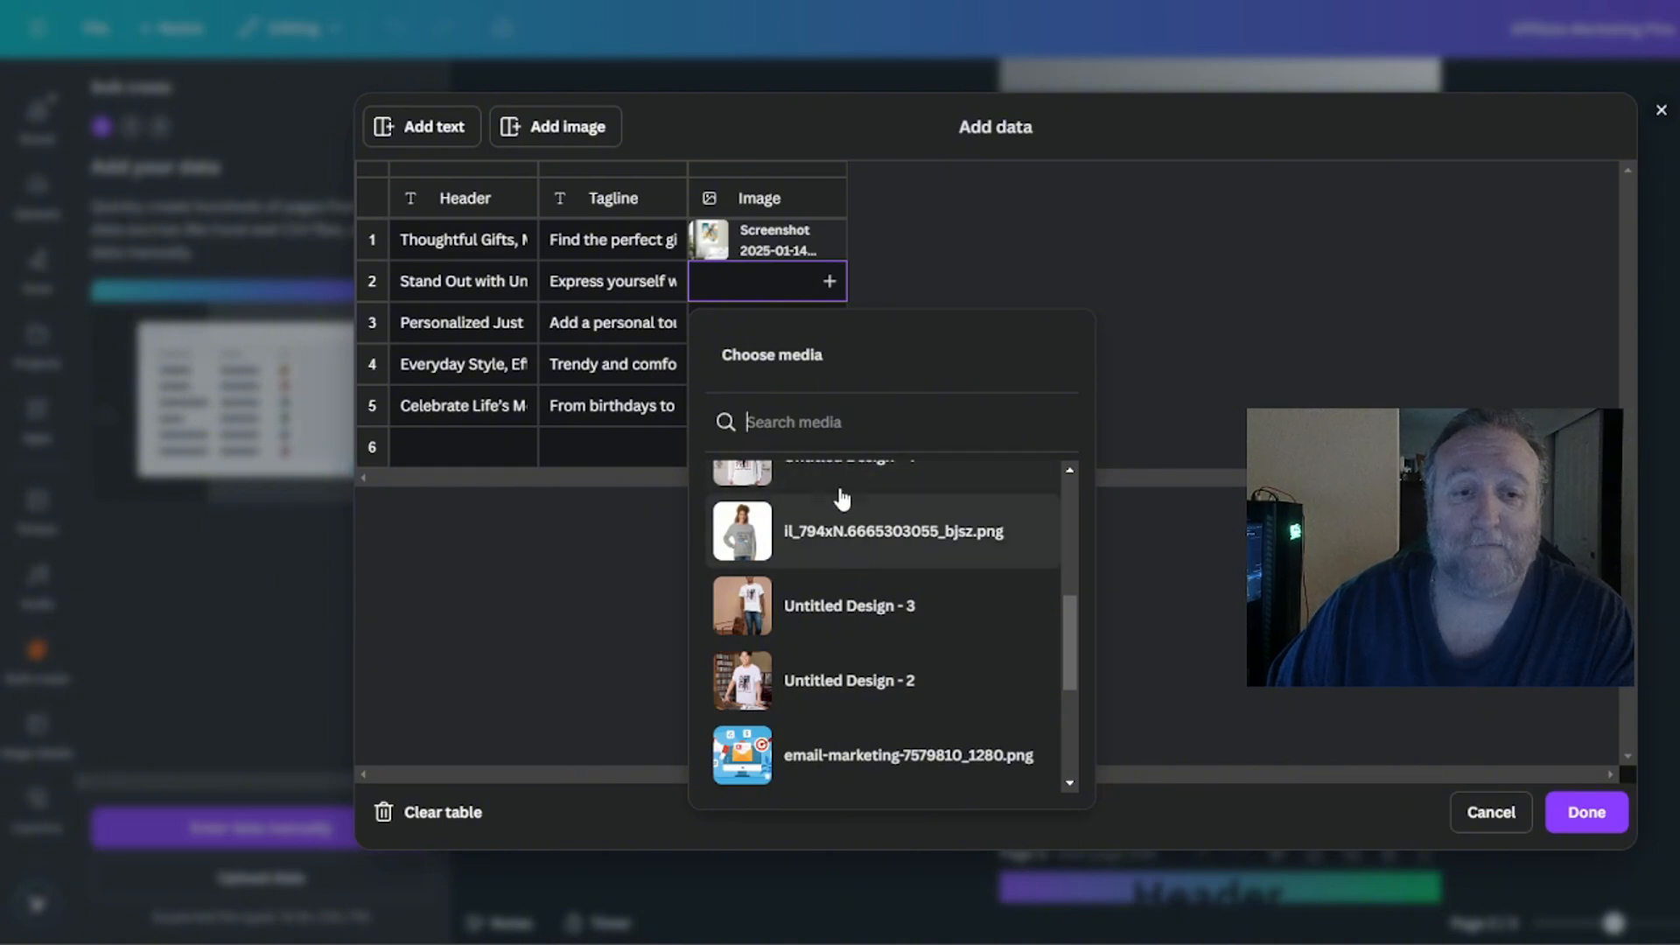
pyautogui.scroll(3, 836, 569)
pyautogui.click(836, 670)
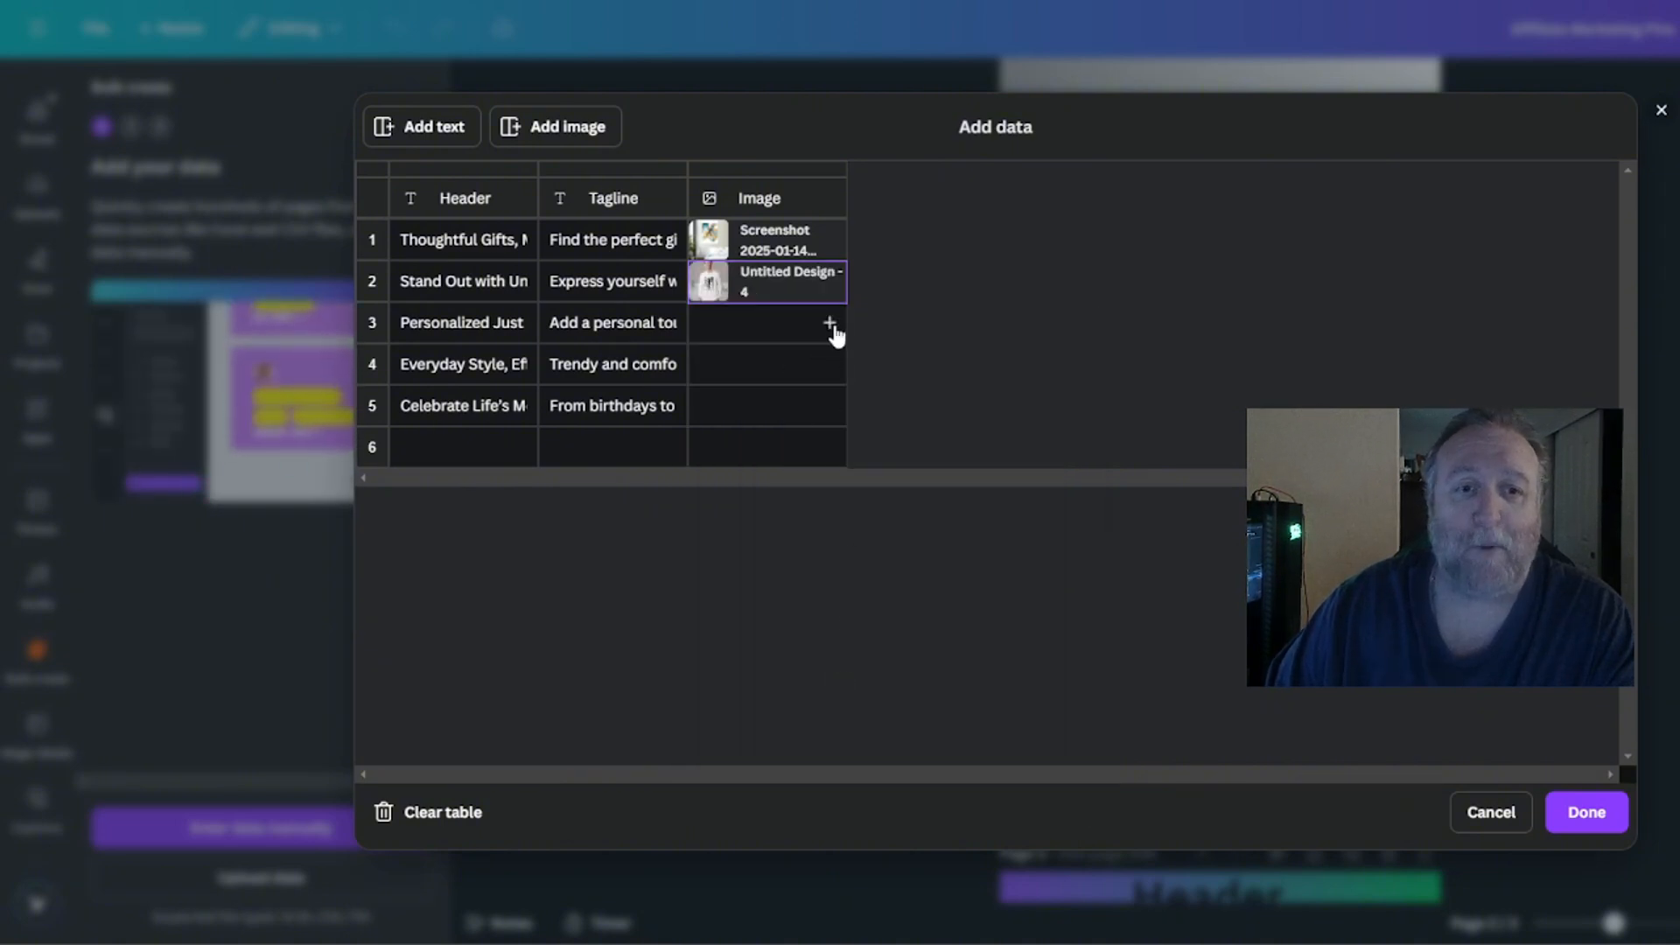
# Assign il_794xN.6665303055_bjsz.png as the image for row 3.
pyautogui.click(830, 323)
pyautogui.scroll(-4, 882, 609)
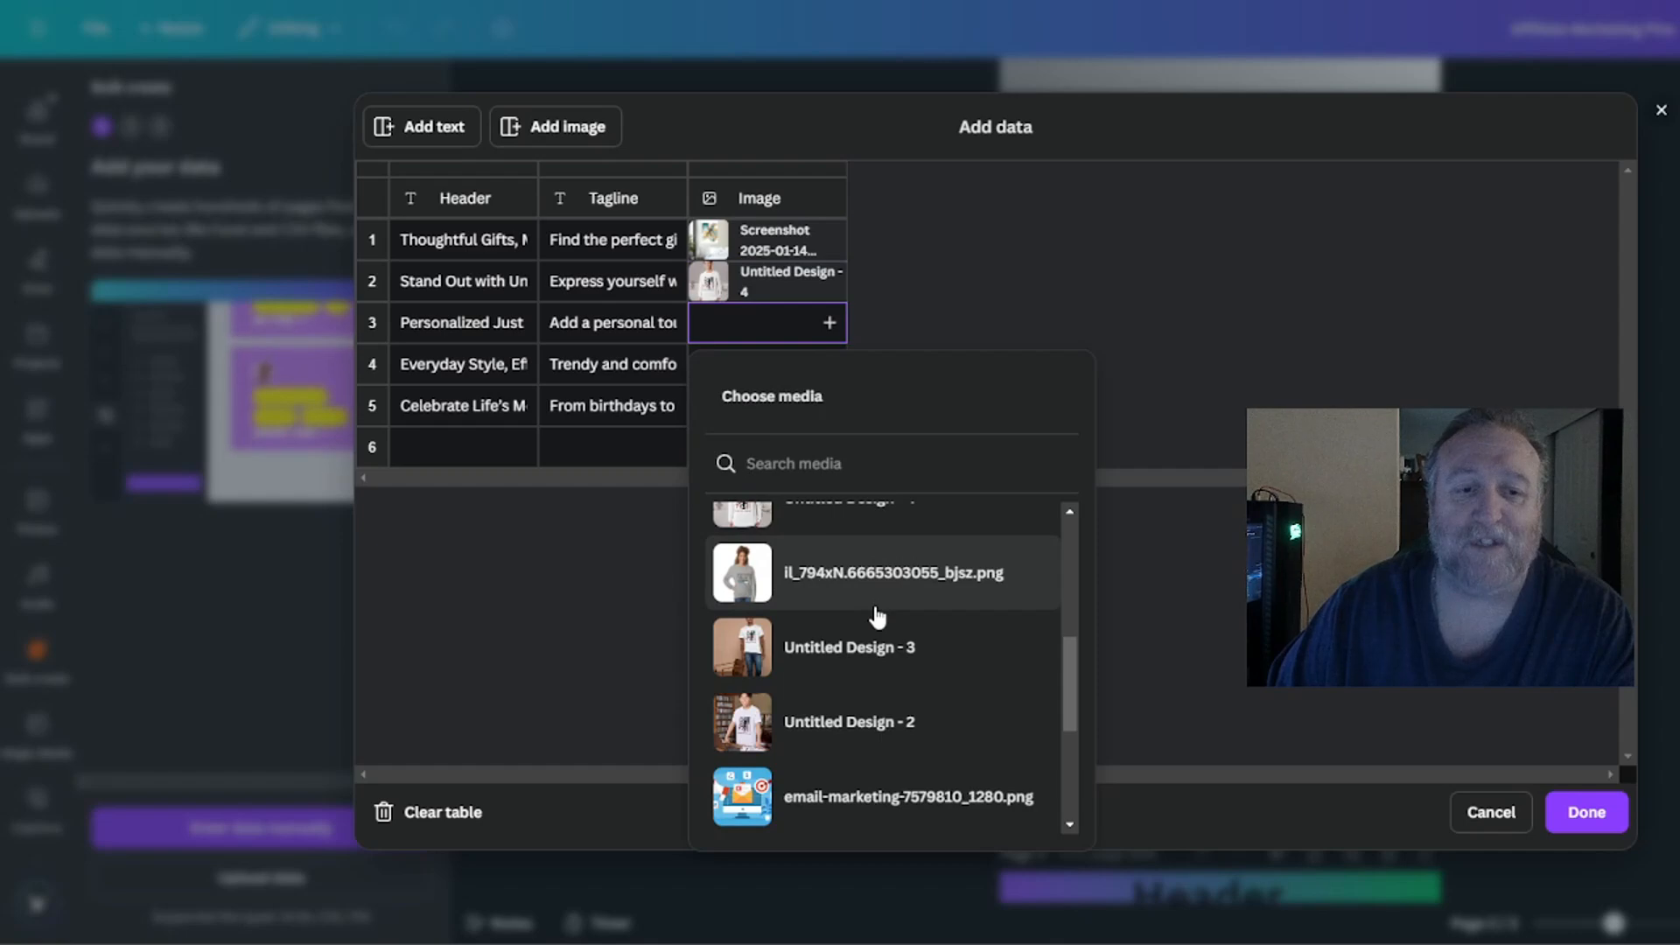
pyautogui.click(869, 584)
# Assign the turquoise sweatshirt image Untitled Design - 3 to row 4 of the Image column.
pyautogui.click(830, 364)
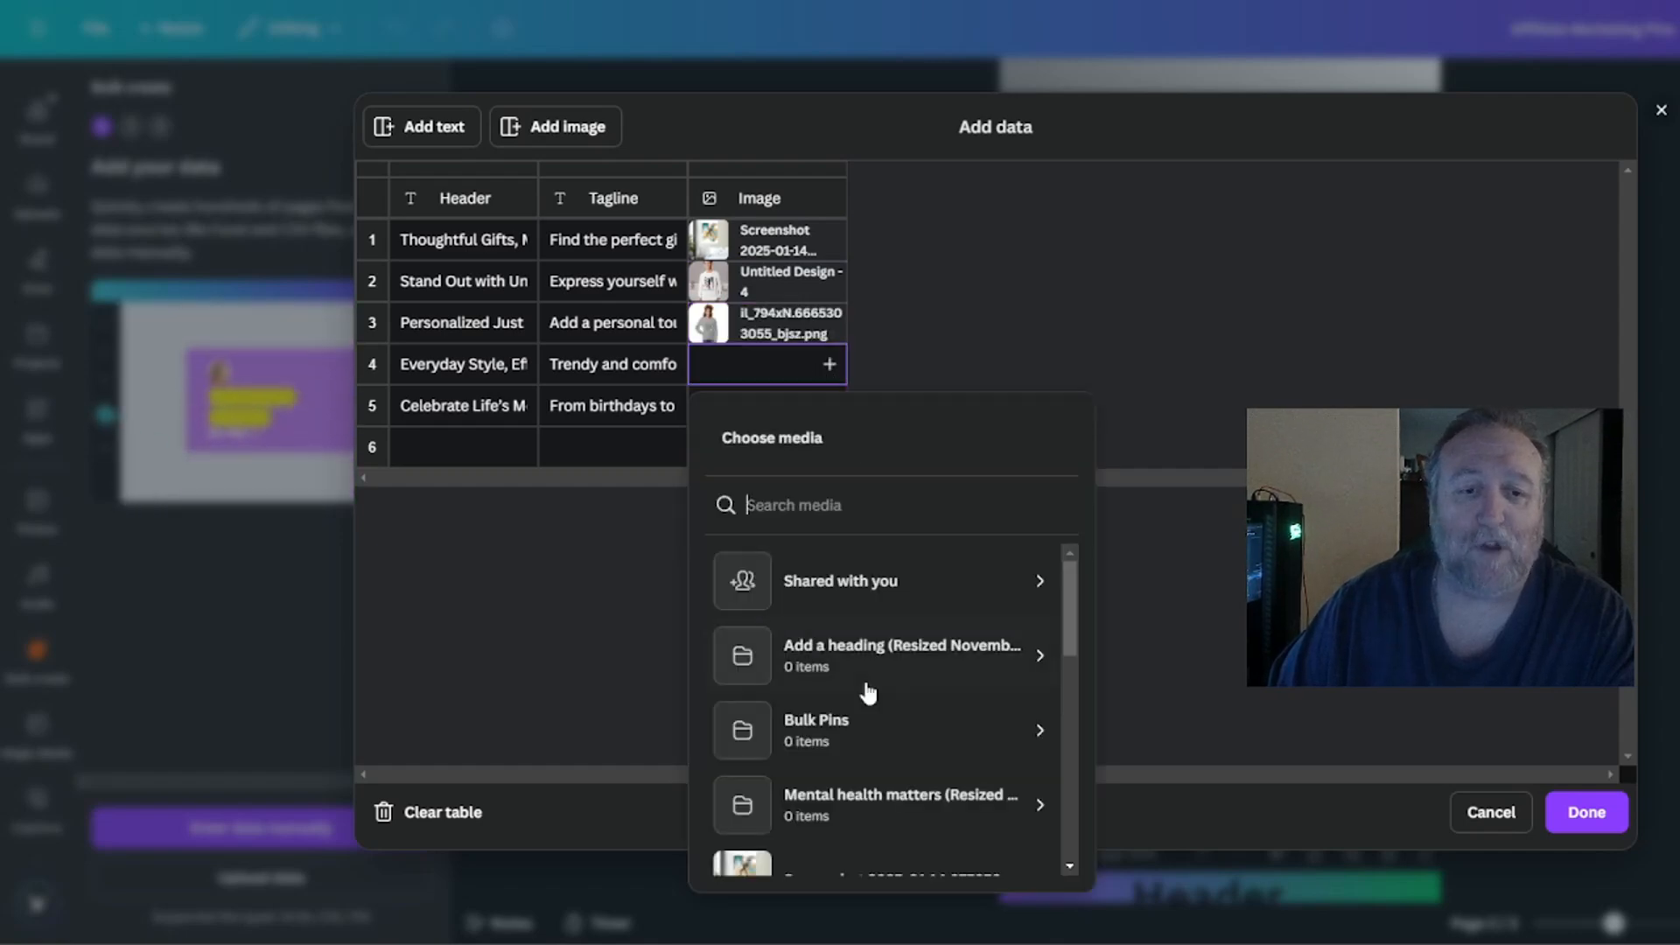
pyautogui.scroll(-3, 885, 687)
pyautogui.scroll(-5, 886, 687)
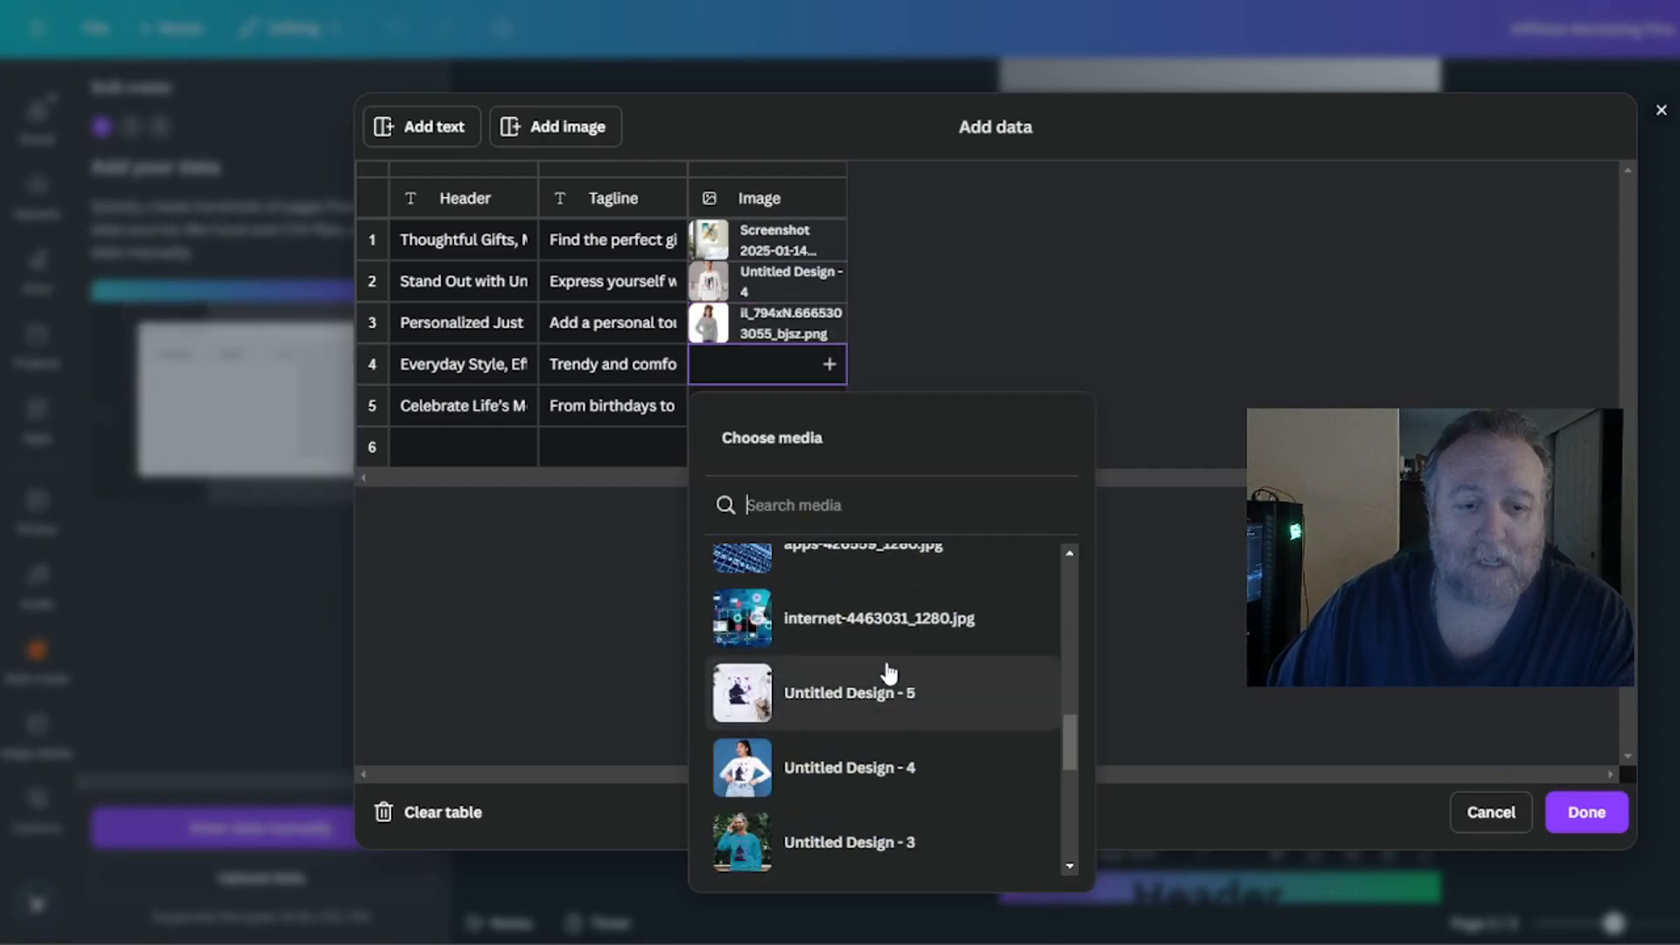
pyautogui.scroll(1, 879, 648)
pyautogui.scroll(-1, 885, 649)
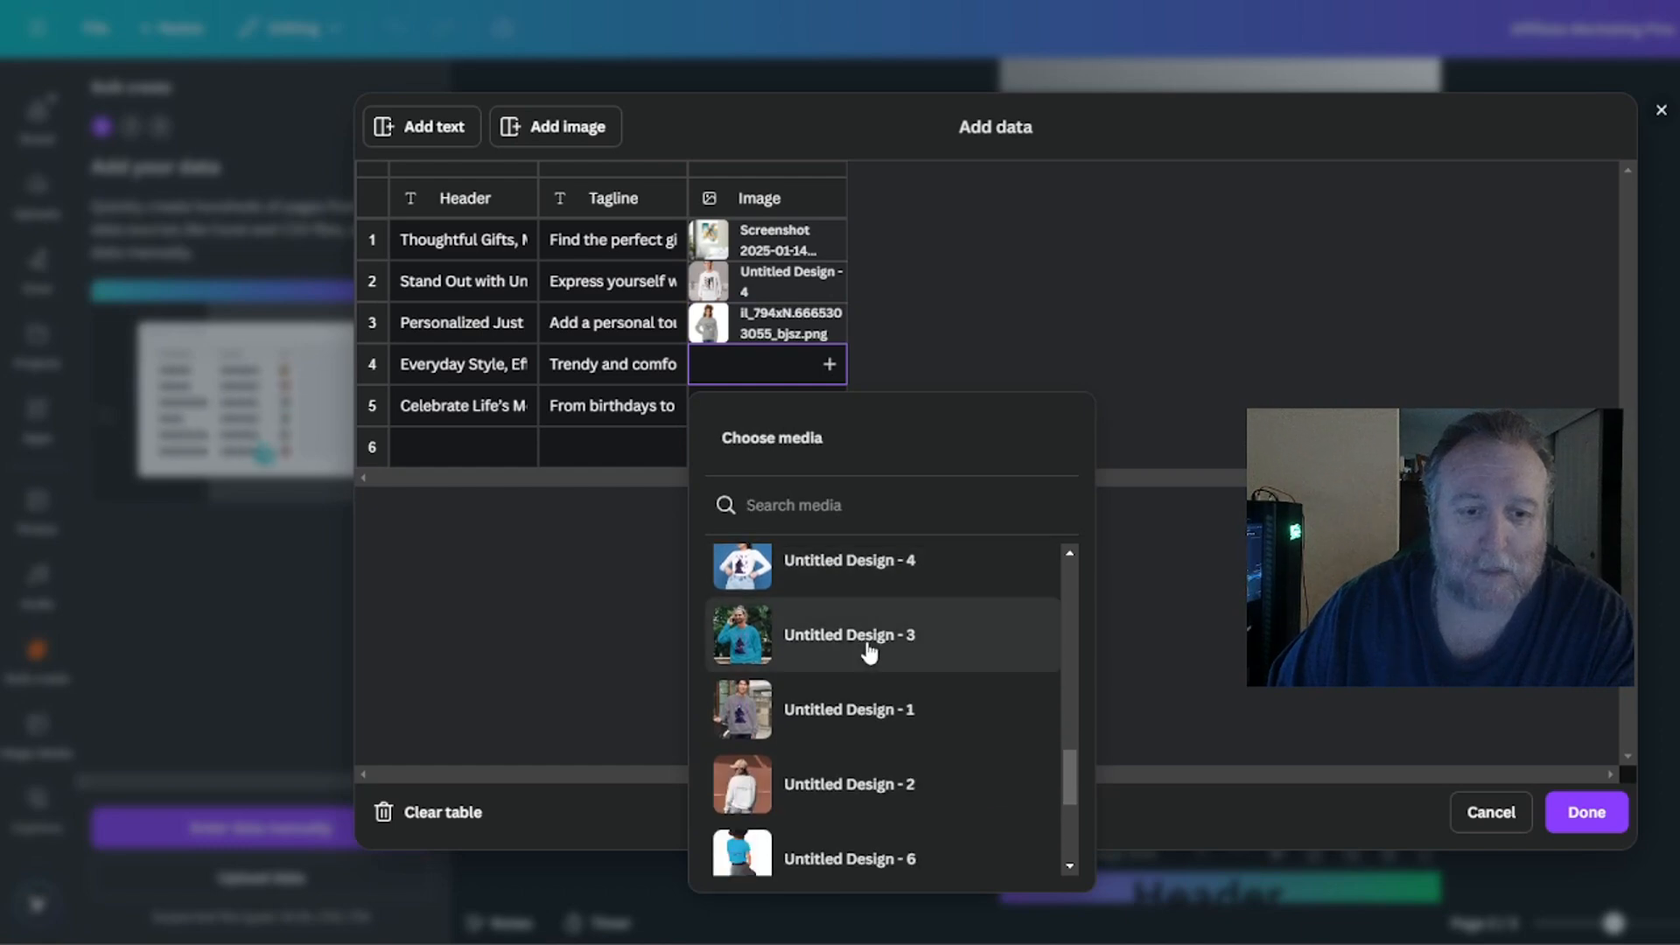
pyautogui.click(871, 645)
# Assign Screenshot 2025-01-05 152448.png as the image for row 5 and finish entering the table data.
pyautogui.click(833, 409)
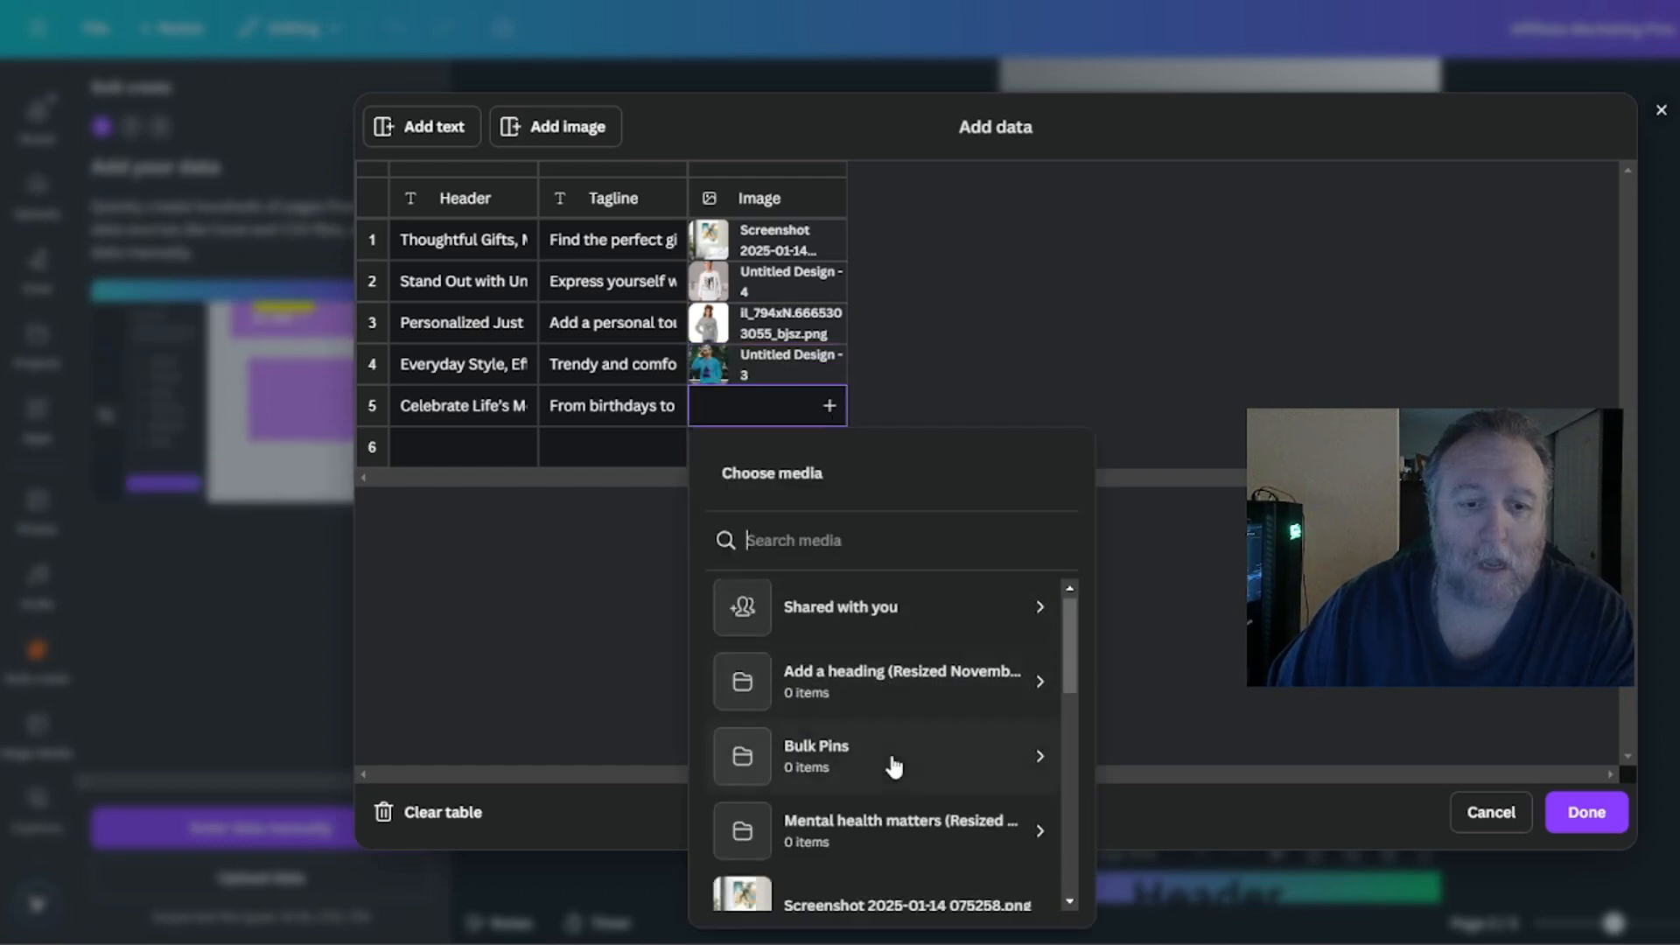
pyautogui.scroll(-8, 888, 744)
pyautogui.scroll(-6, 914, 746)
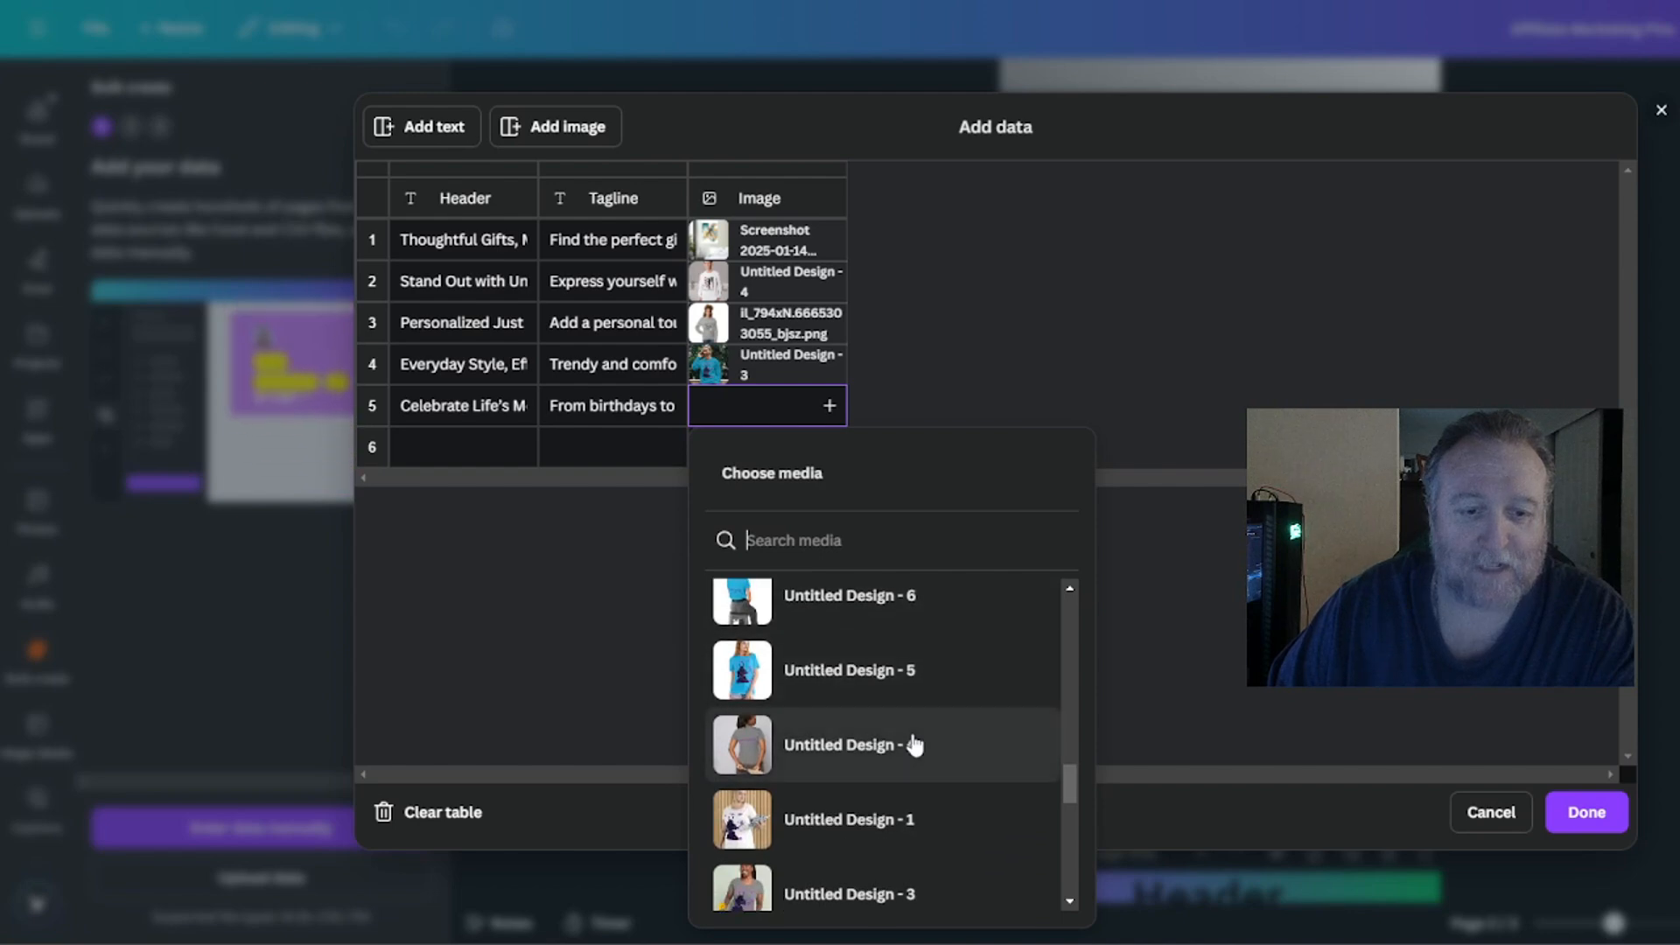
pyautogui.scroll(-7, 914, 745)
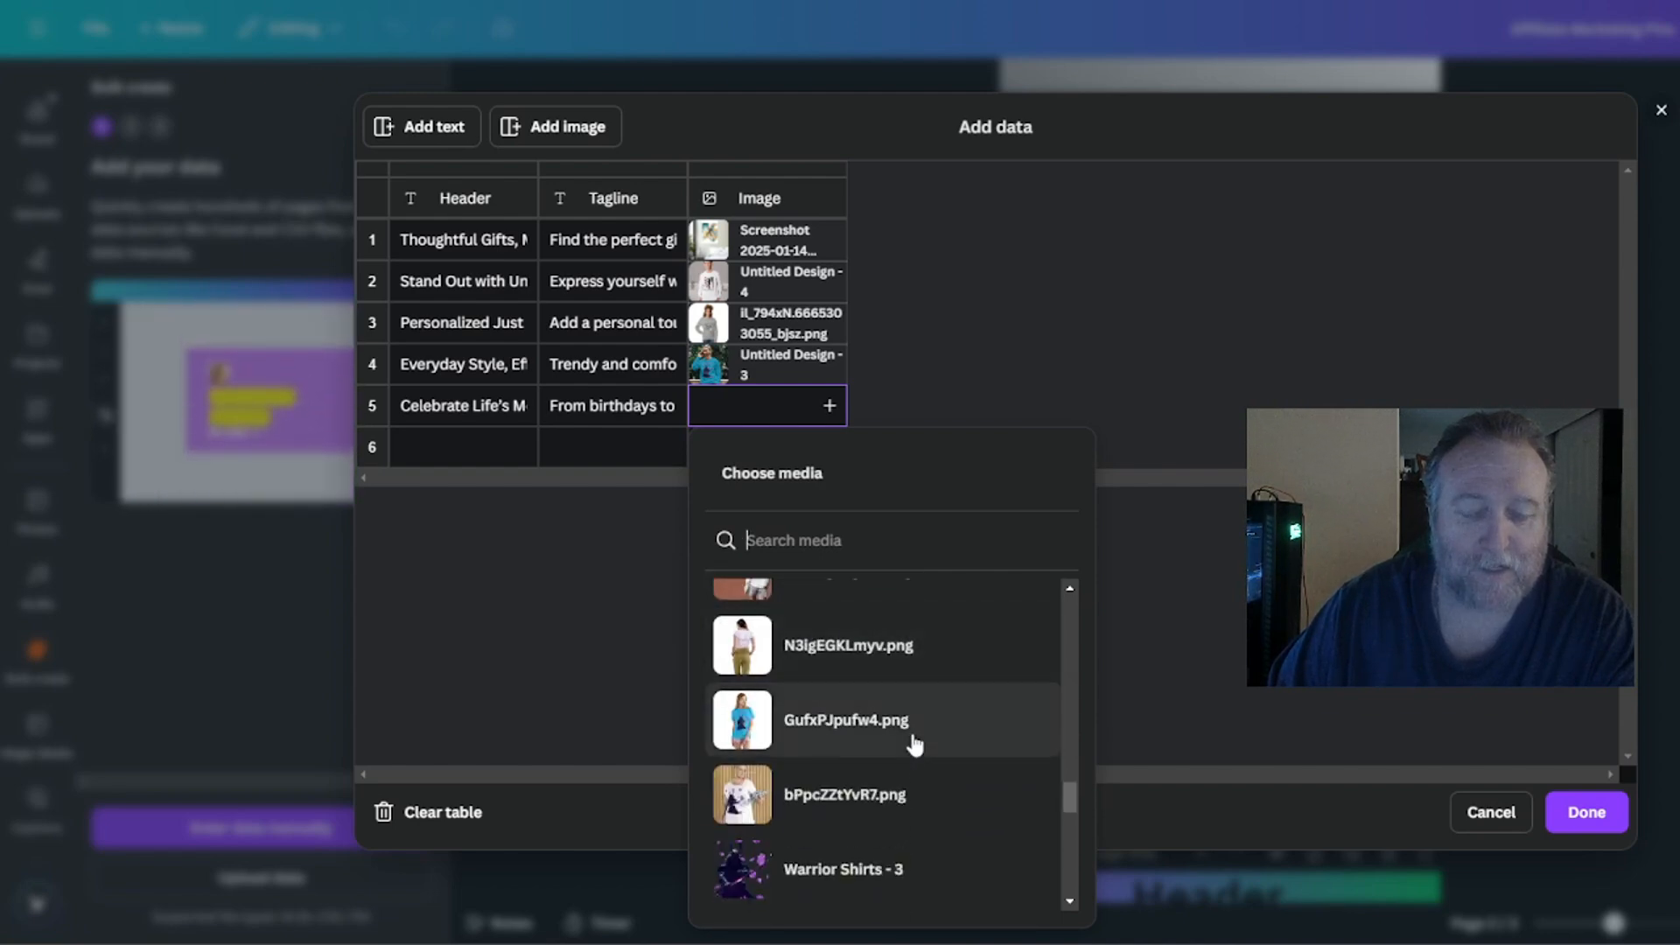
pyautogui.scroll(-6, 914, 745)
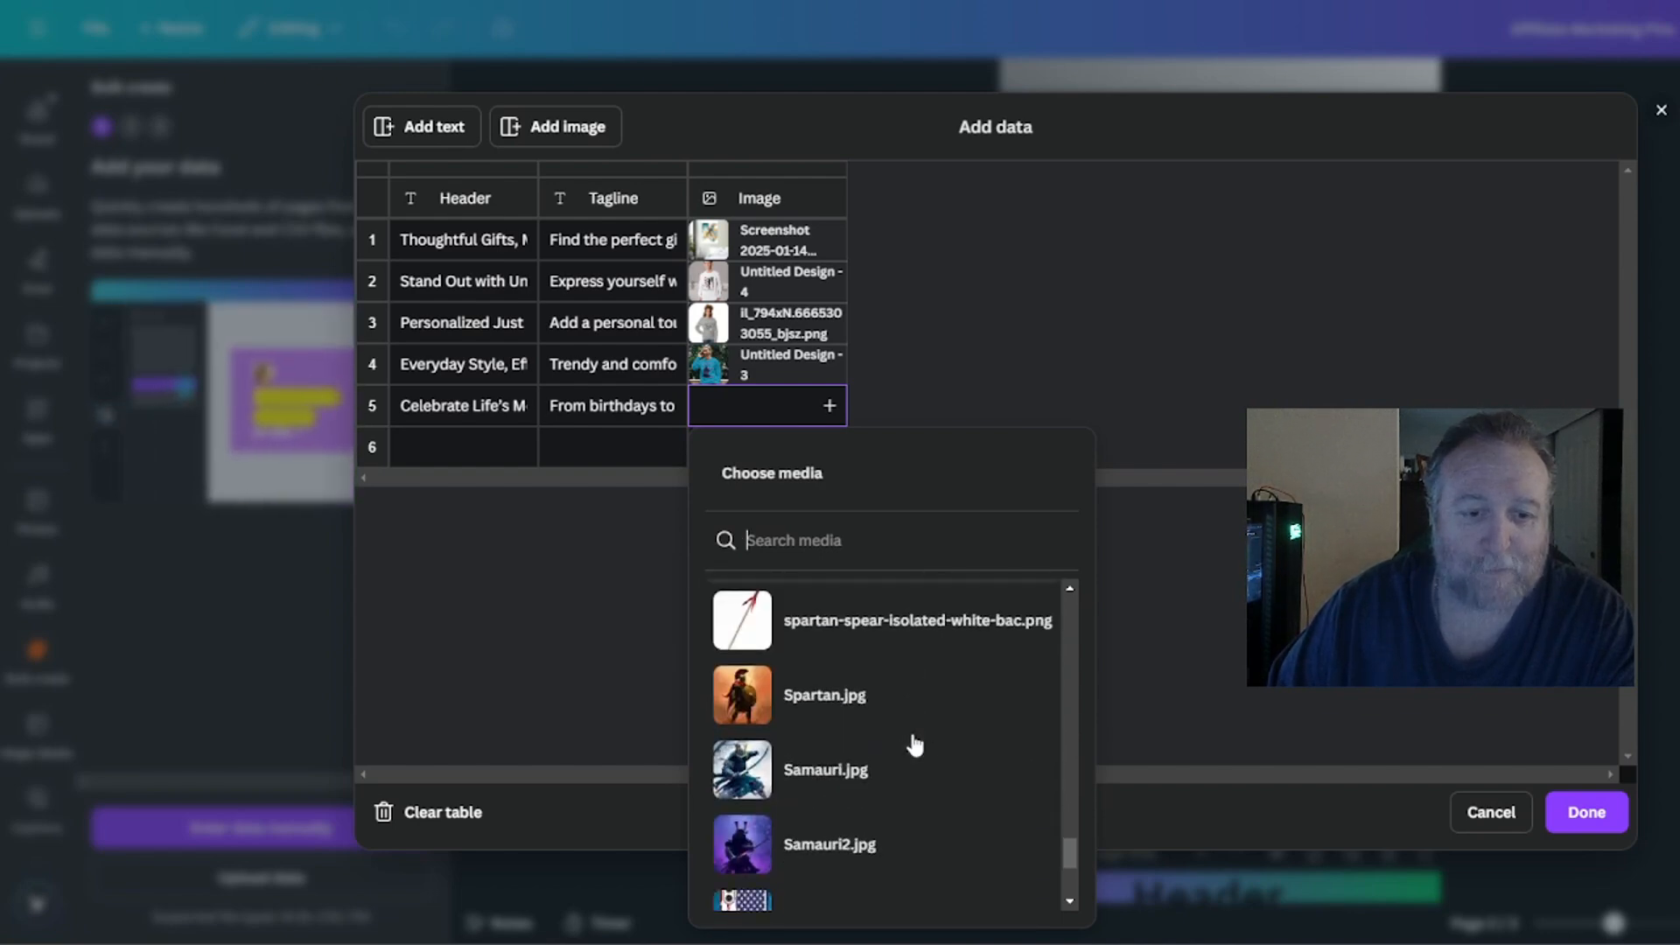
pyautogui.scroll(-5, 914, 745)
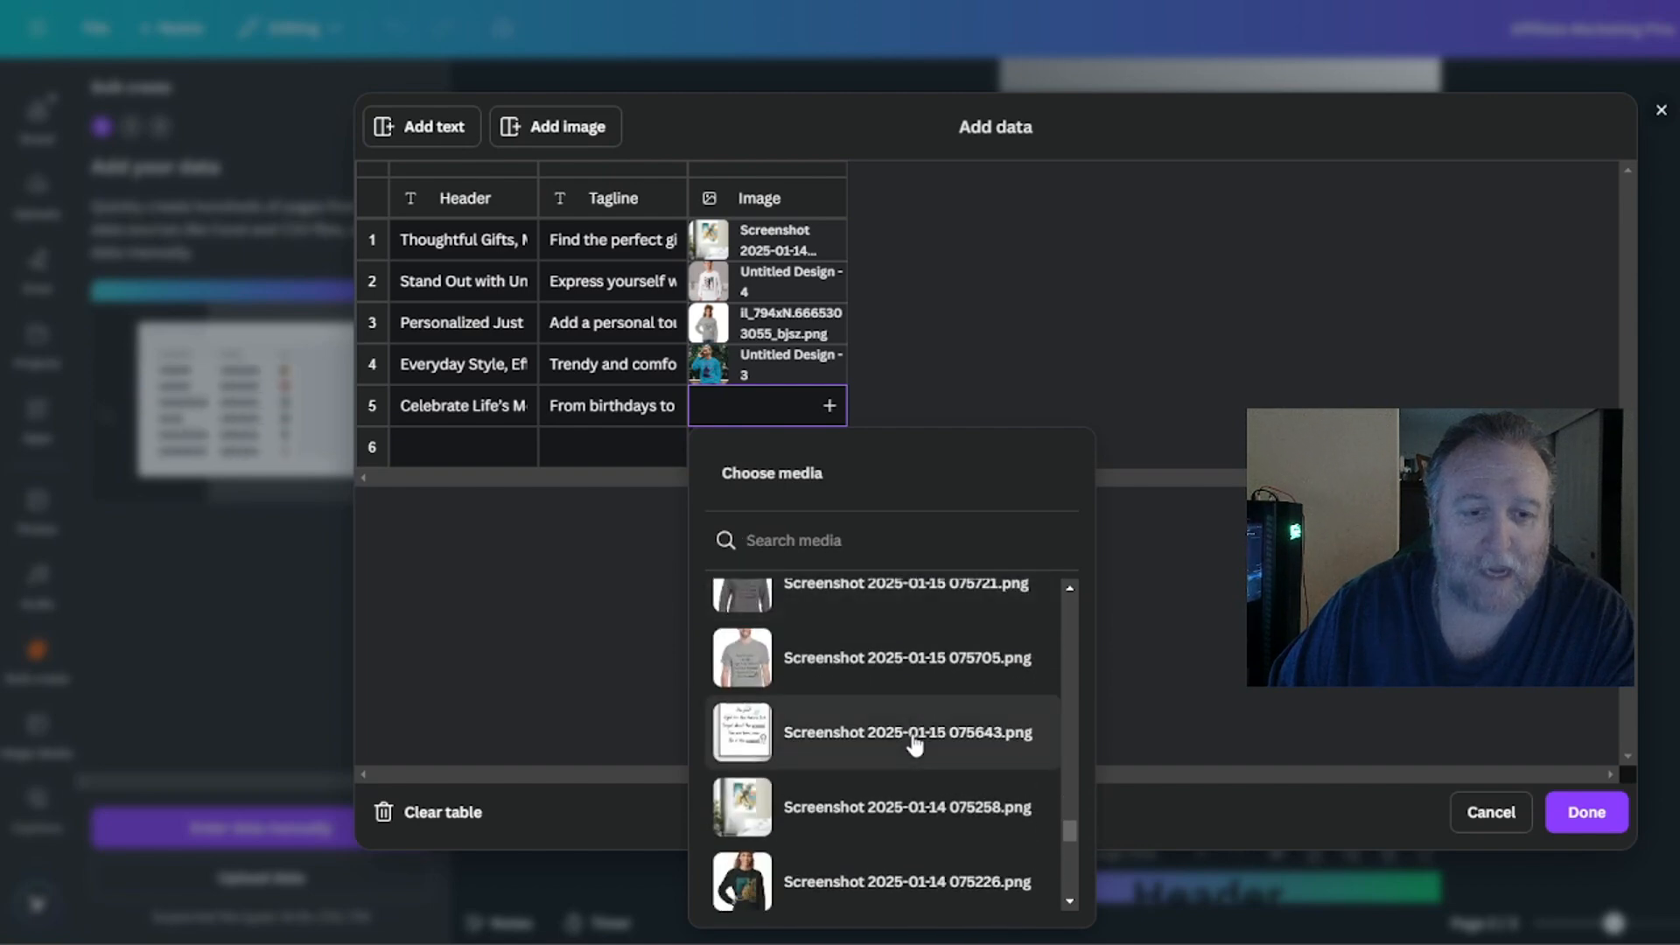
pyautogui.scroll(-2, 880, 719)
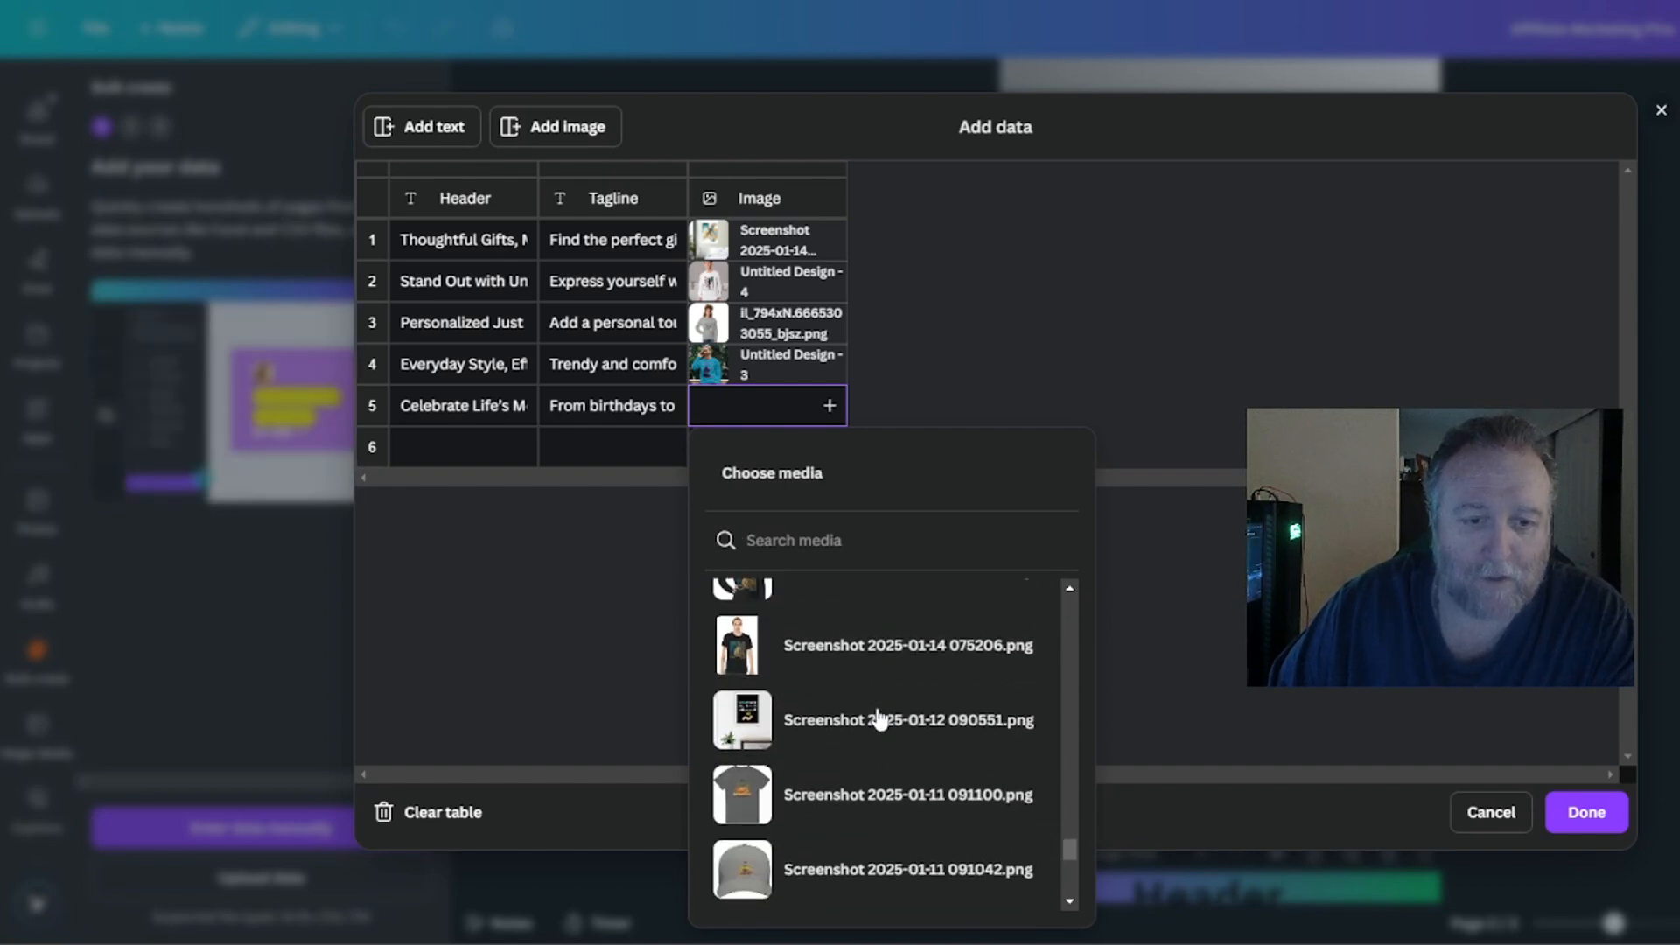
pyautogui.scroll(2, 879, 719)
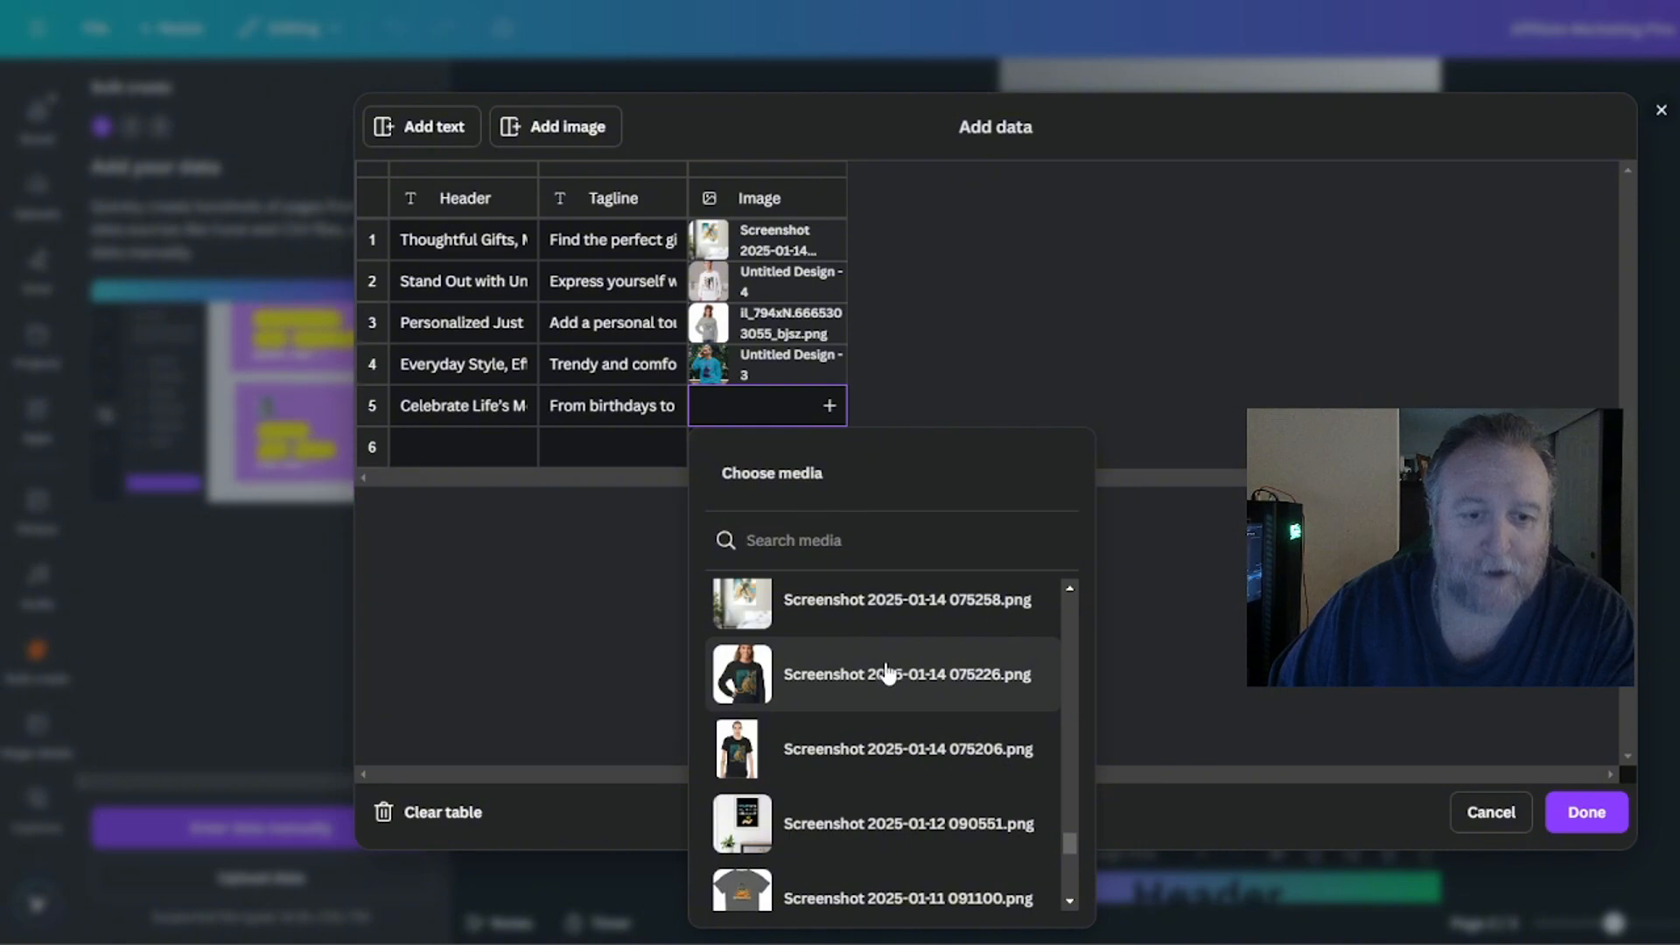
pyautogui.scroll(-5, 886, 683)
pyautogui.scroll(-6, 885, 682)
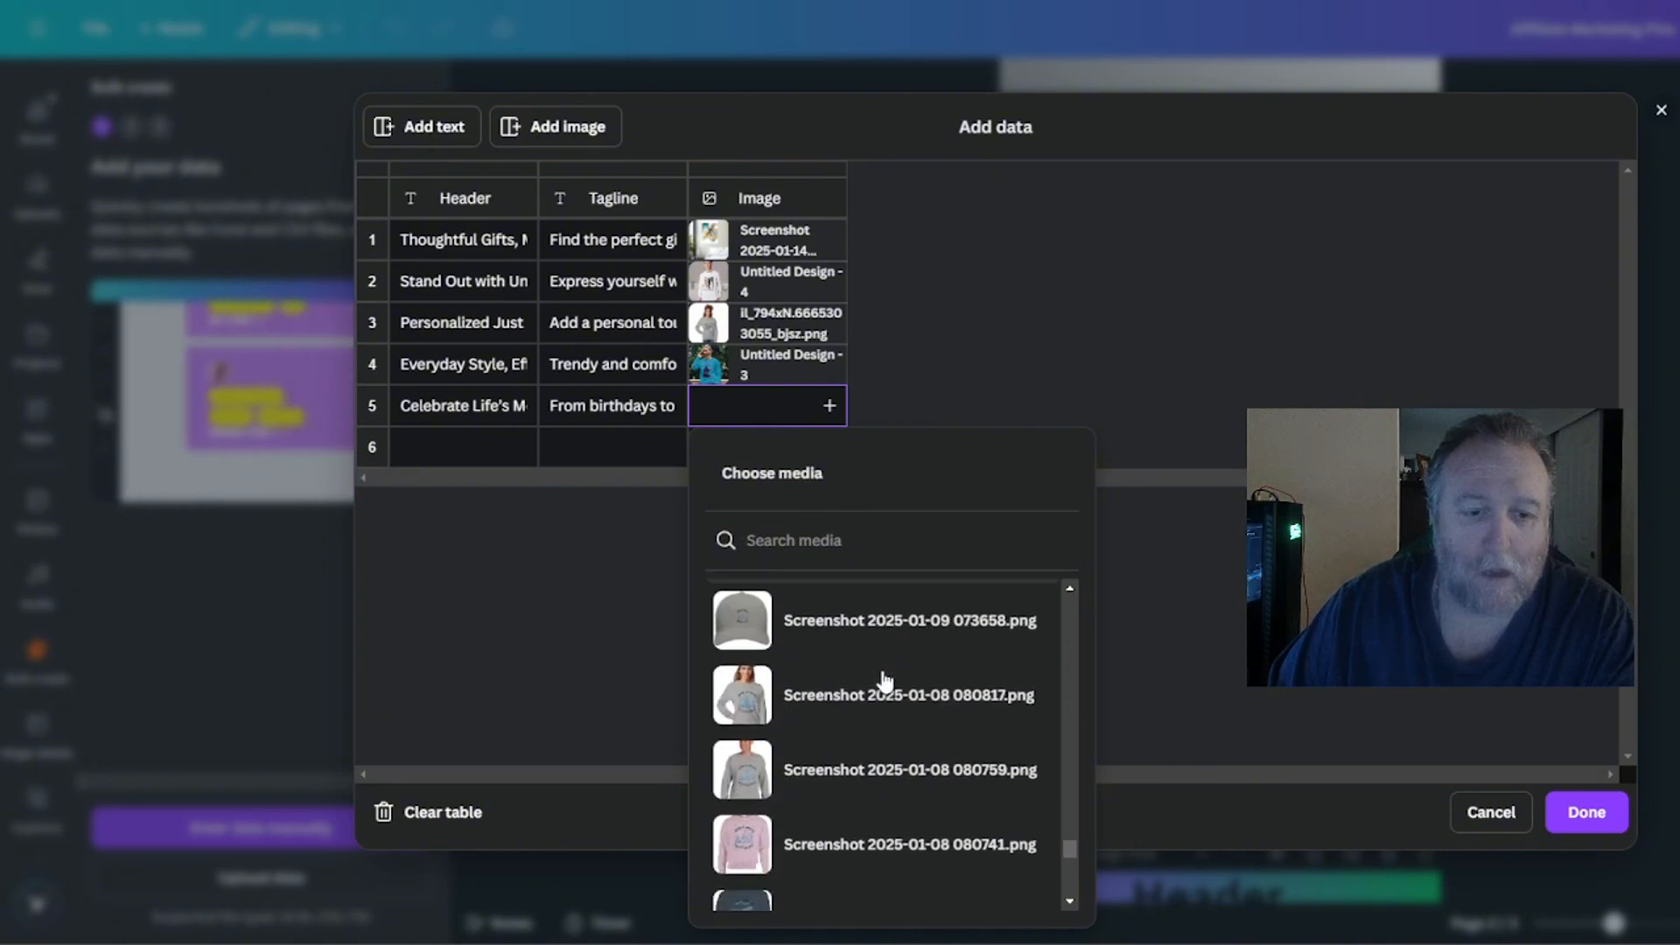
pyautogui.scroll(3, 883, 680)
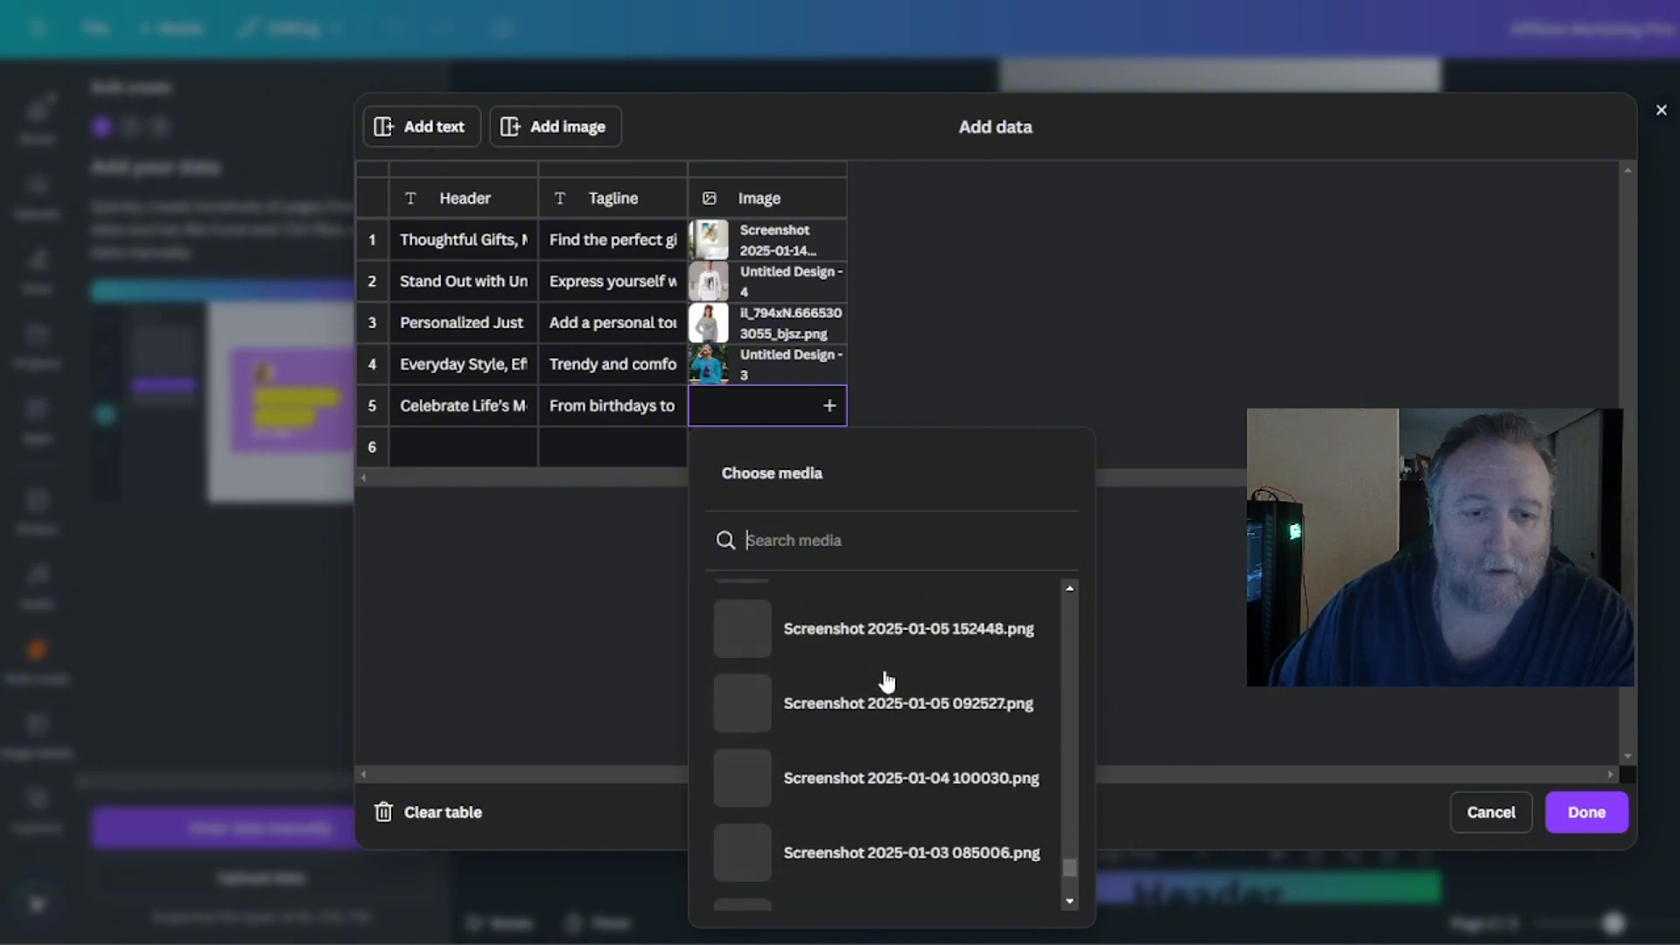
pyautogui.scroll(-3, 883, 680)
pyautogui.scroll(-1, 886, 692)
pyautogui.scroll(-5, 885, 700)
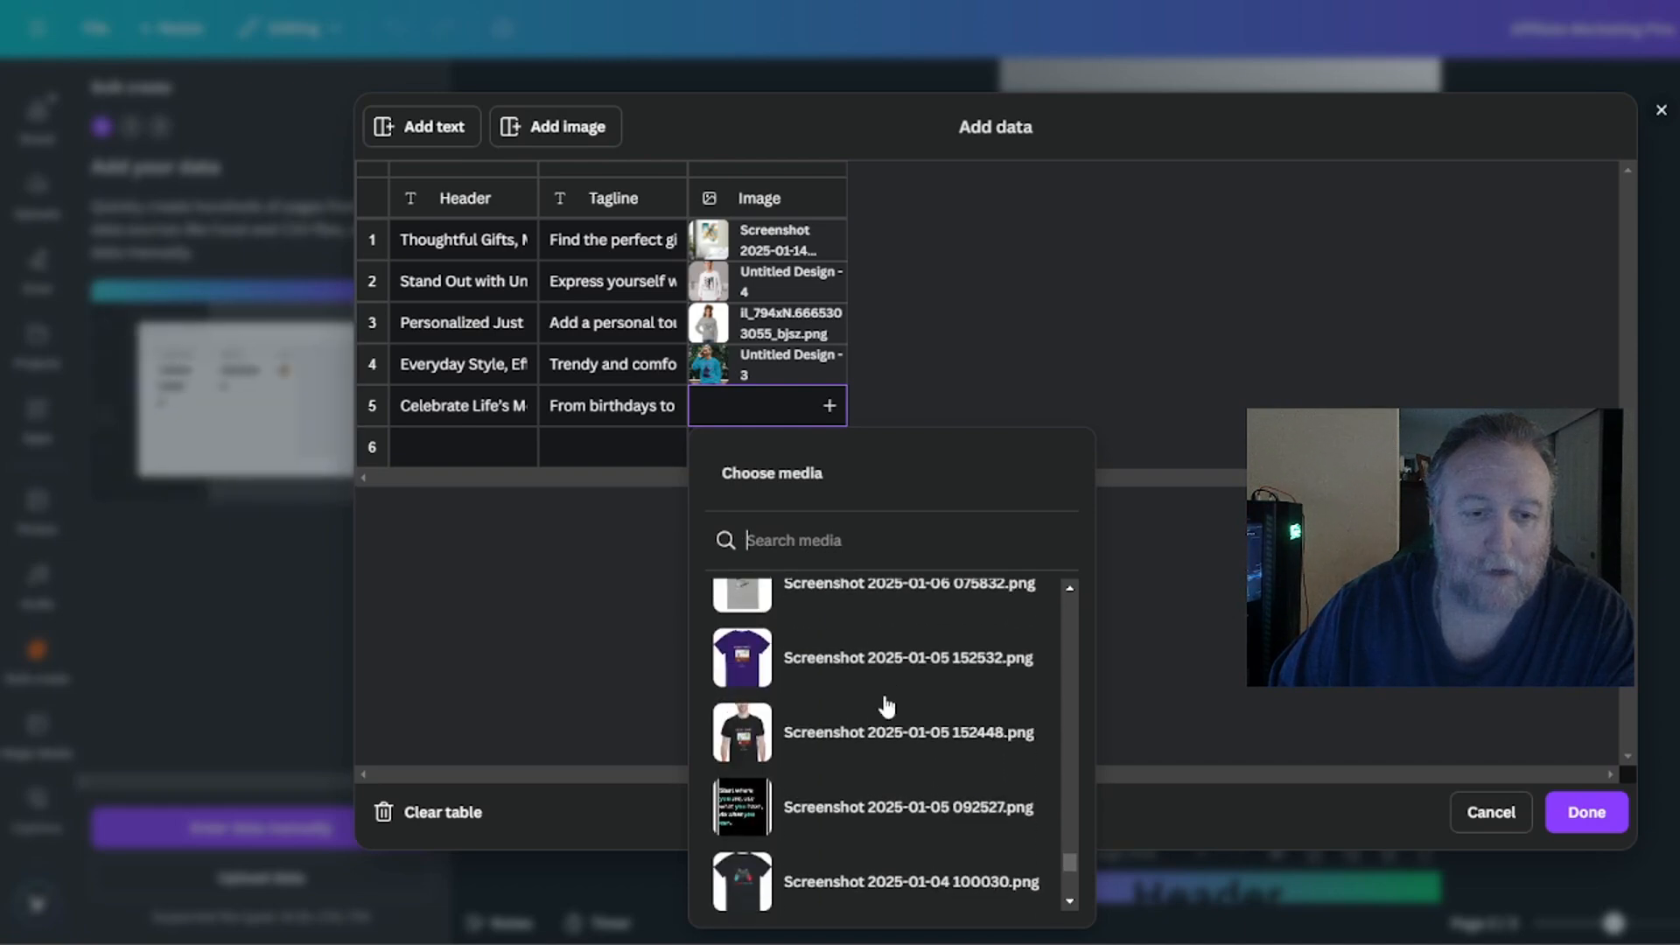
pyautogui.scroll(4, 875, 694)
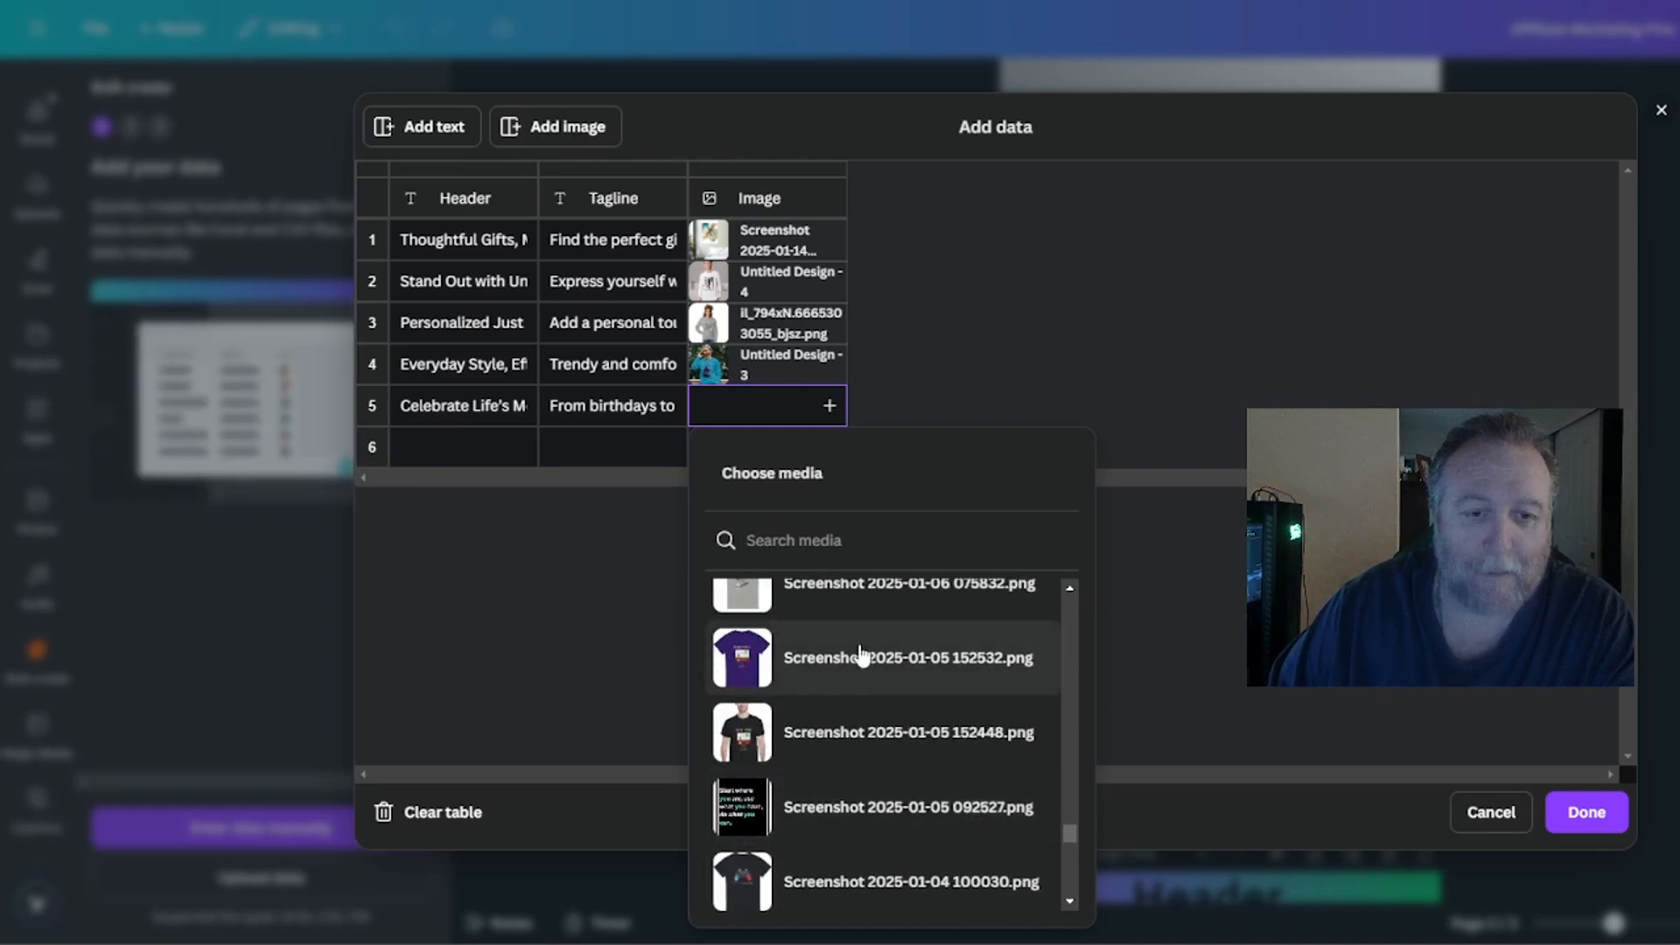
pyautogui.click(847, 732)
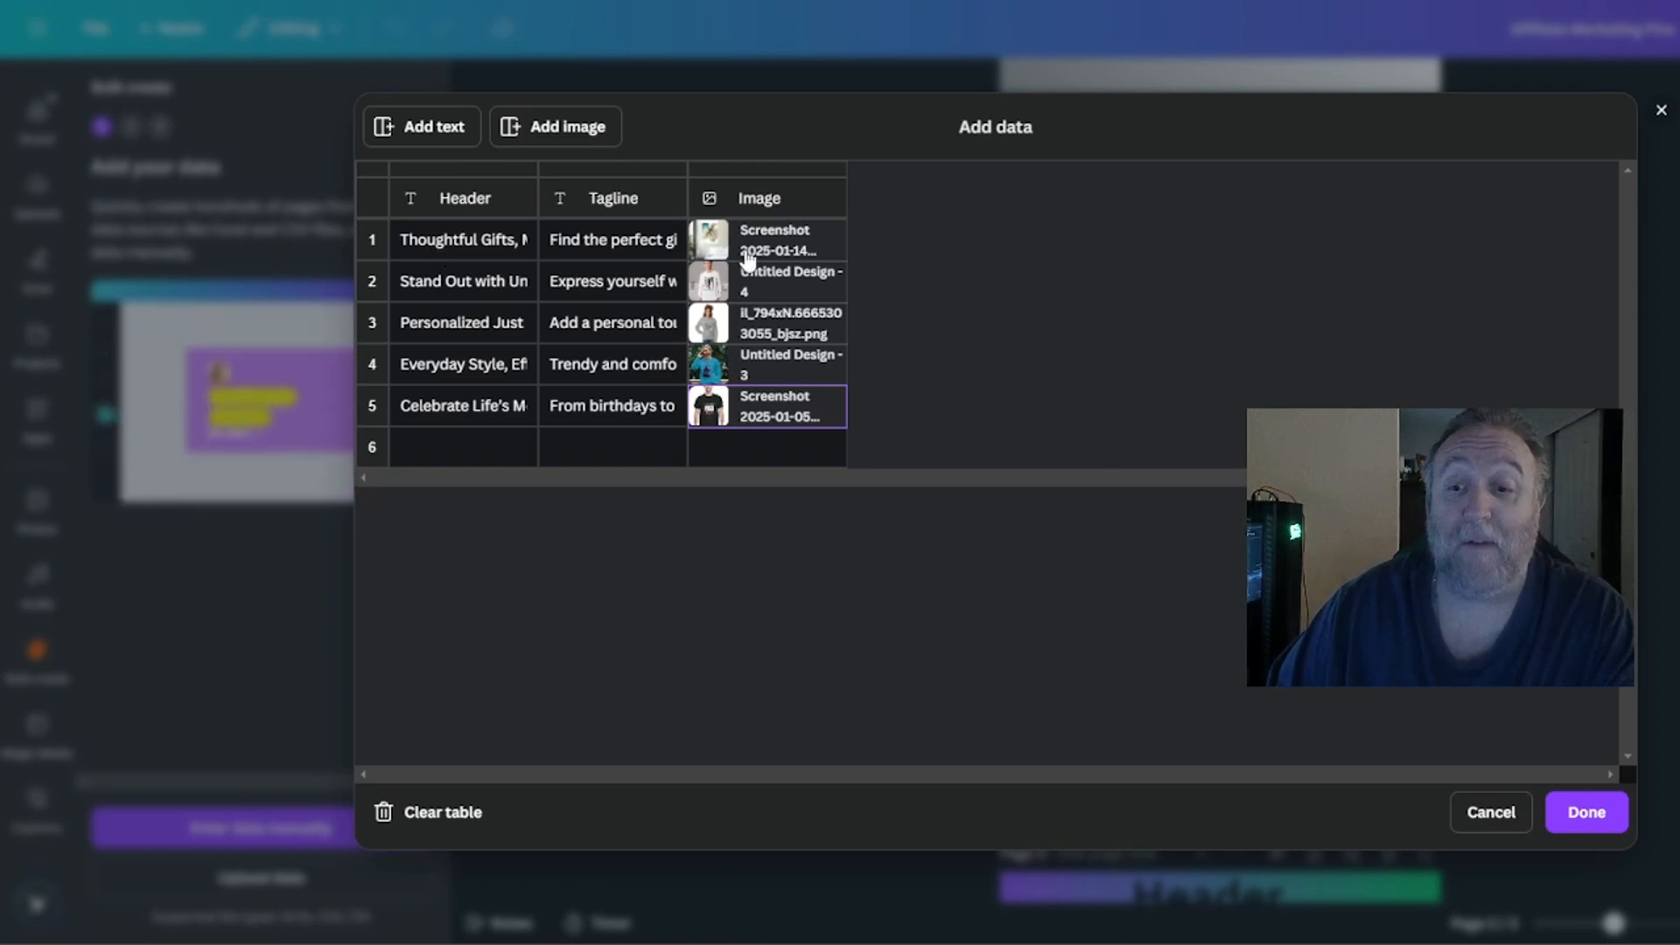
pyautogui.click(1587, 814)
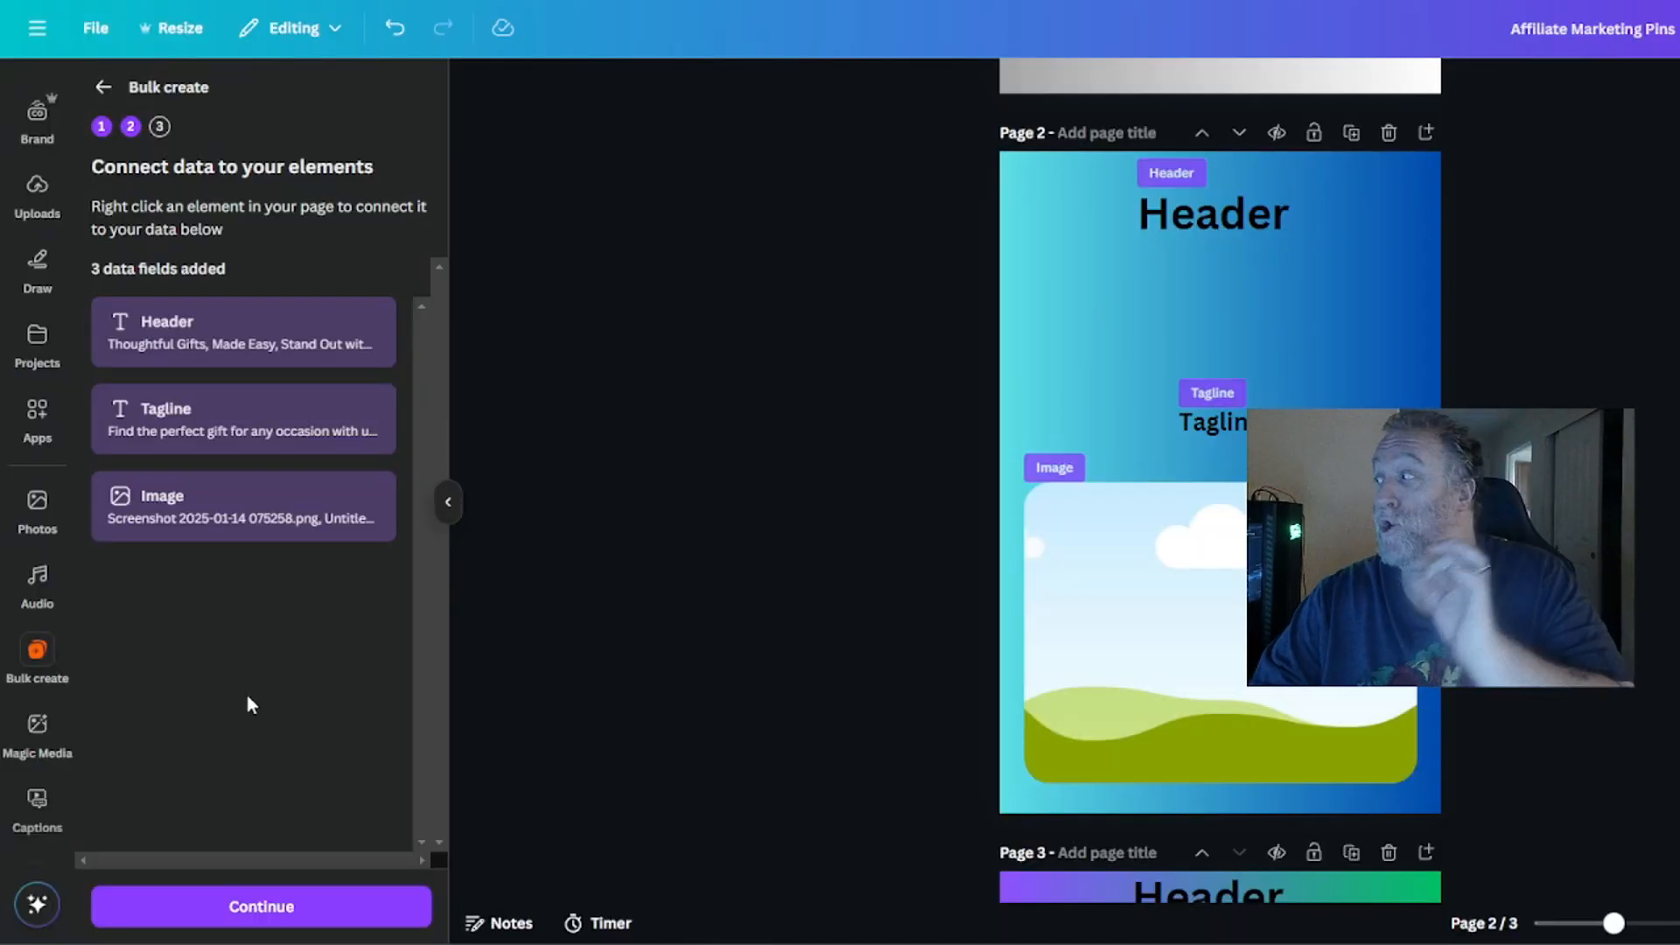
# Connect the image placeholder on page 1 to the Image data field.
pyautogui.scroll(8, 573, 512)
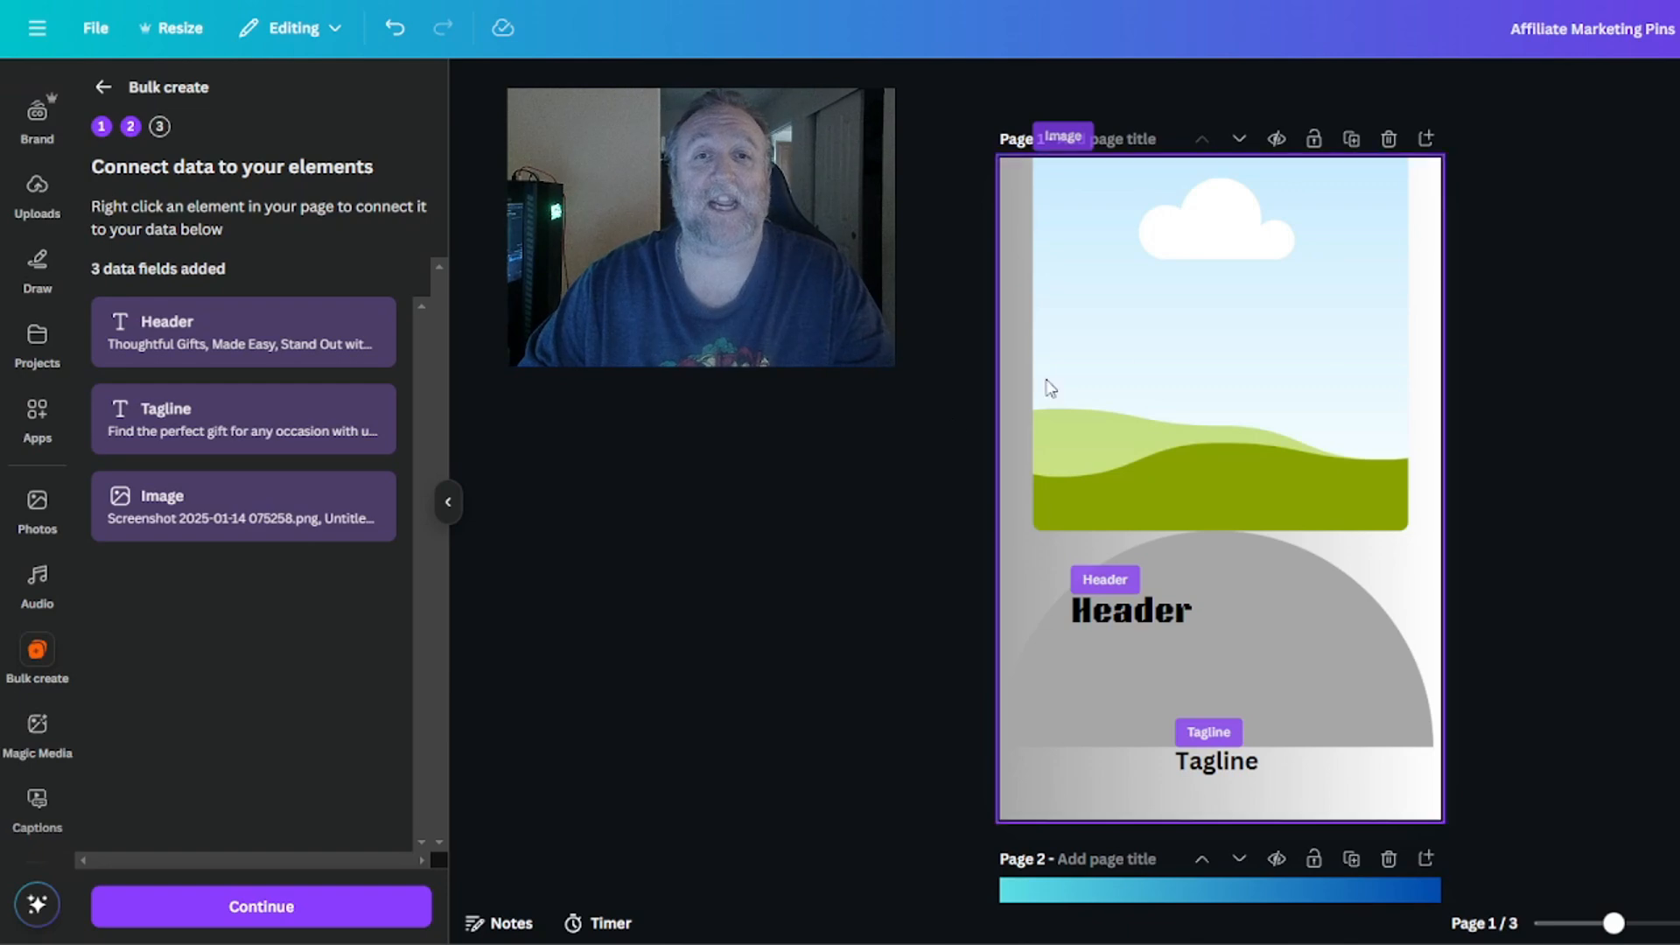
pyautogui.click(1181, 350)
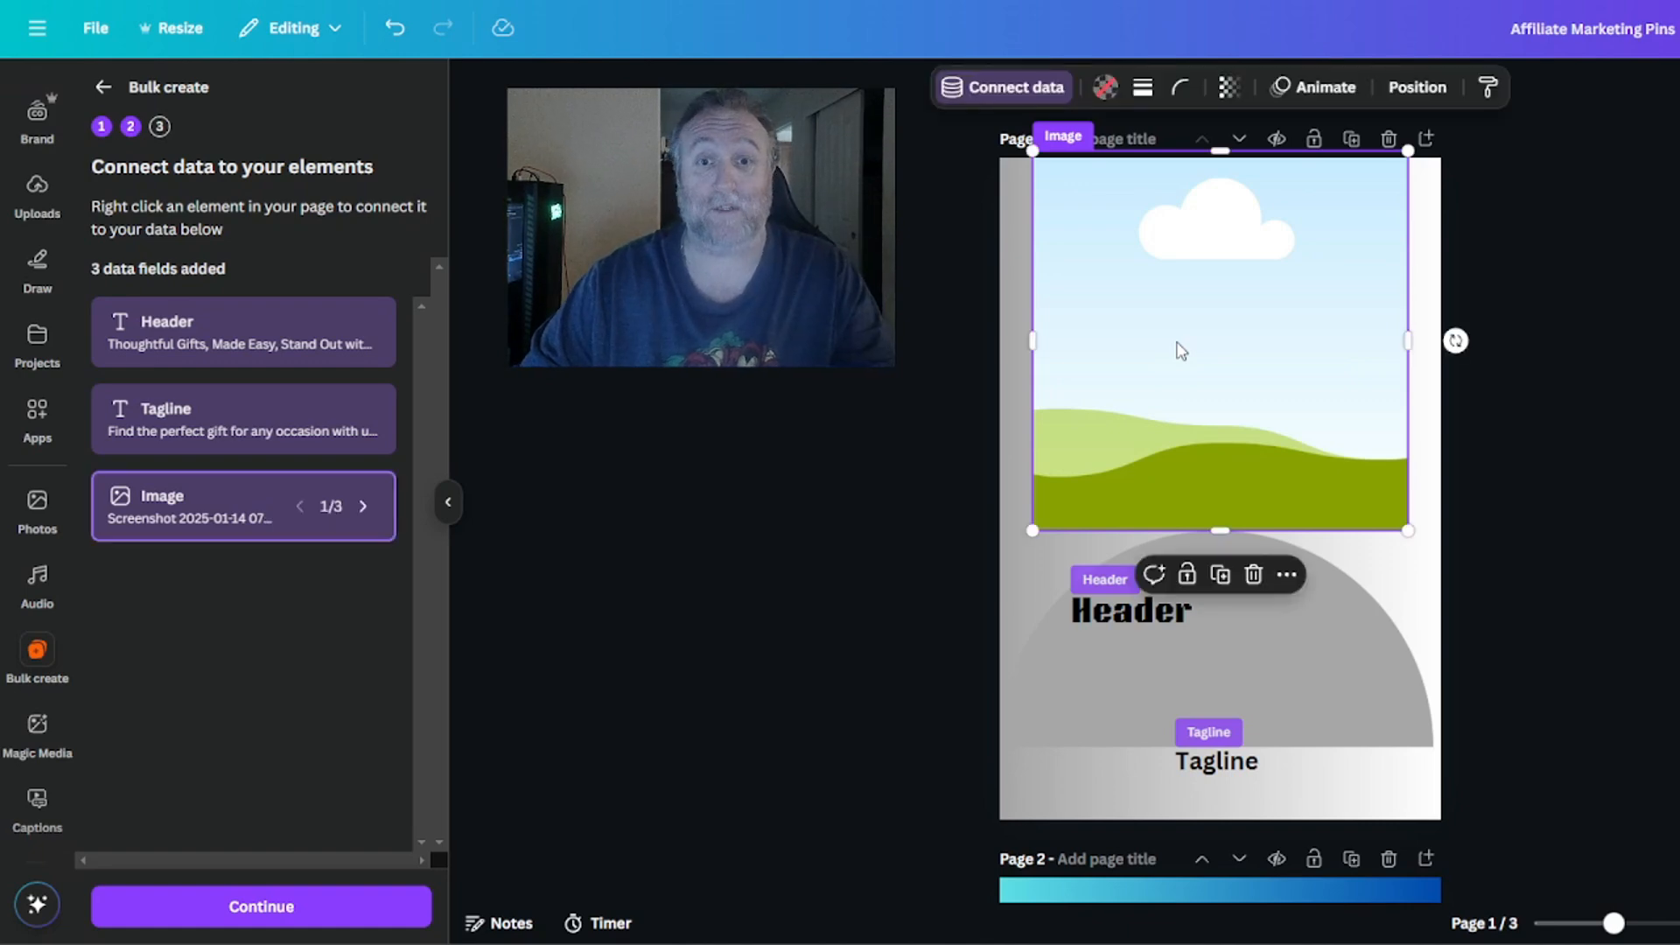
pyautogui.click(995, 100)
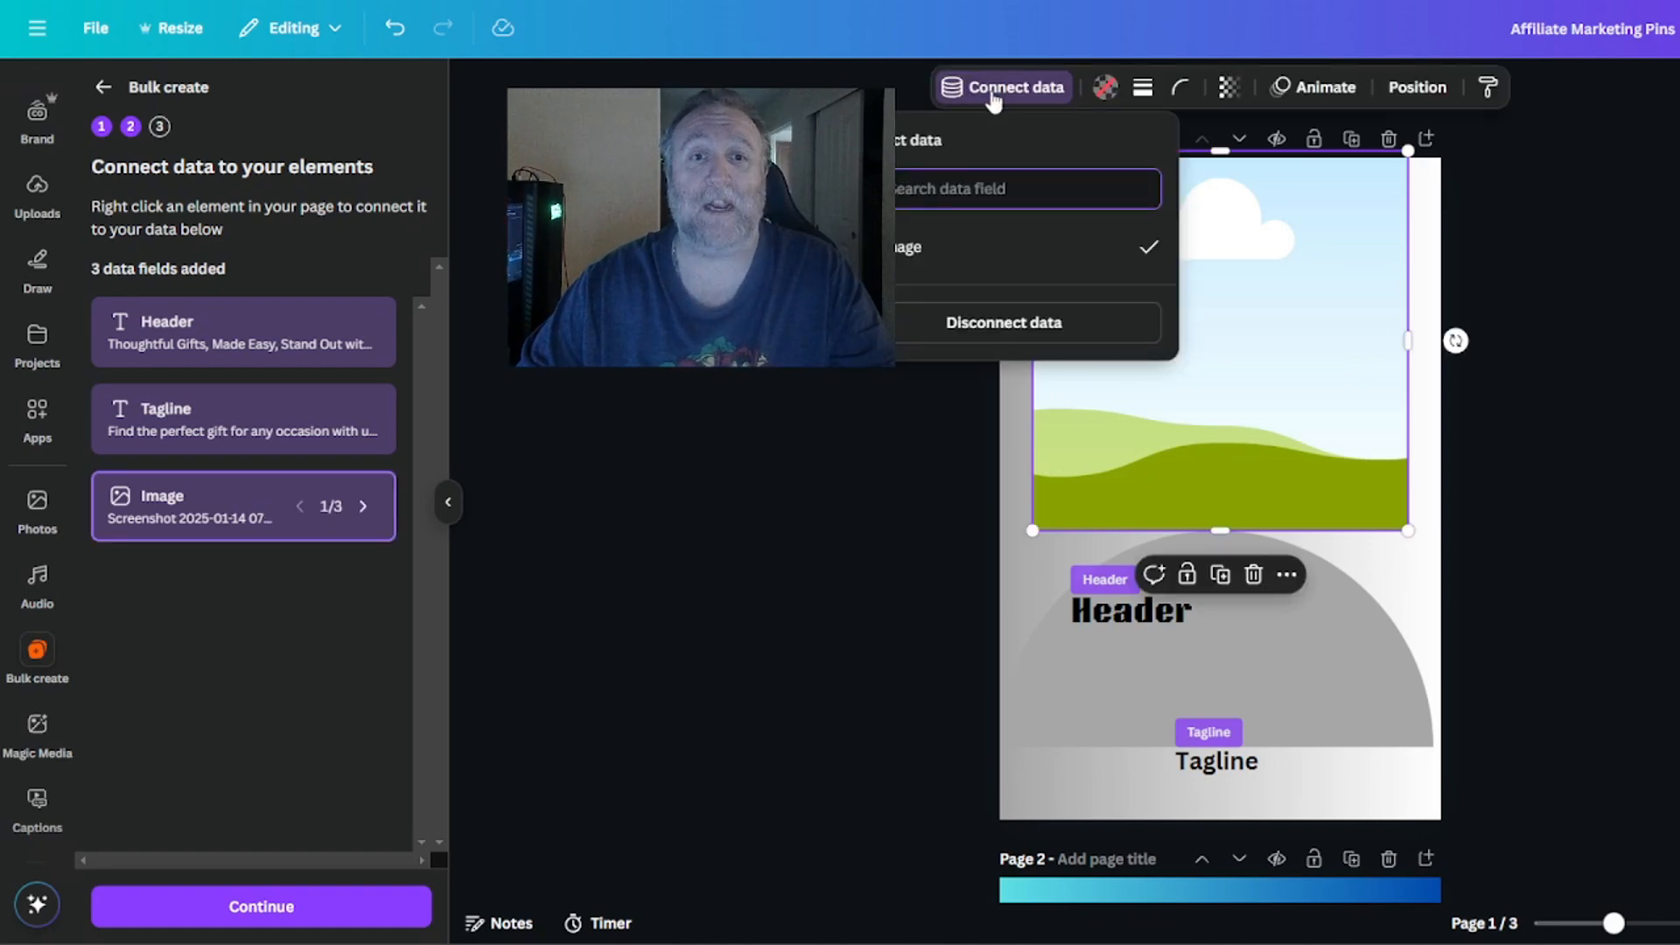
pyautogui.click(899, 276)
# Connect the image placeholder on page 2 to the Image data field.
pyautogui.scroll(-10, 1613, 592)
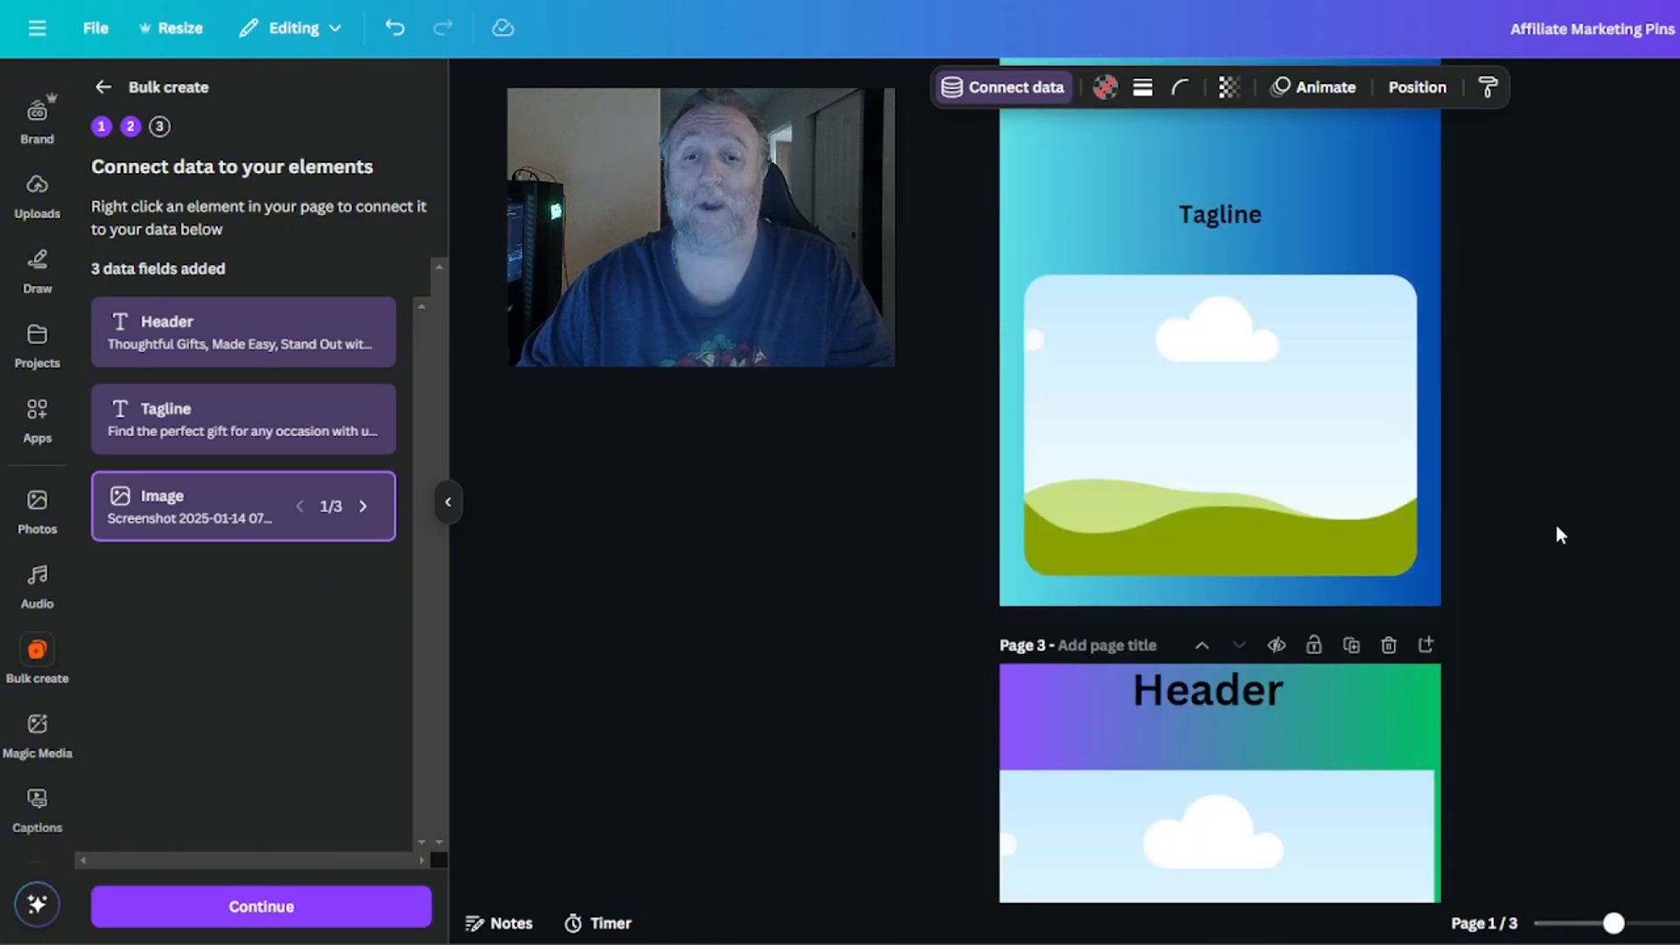
pyautogui.click(1225, 478)
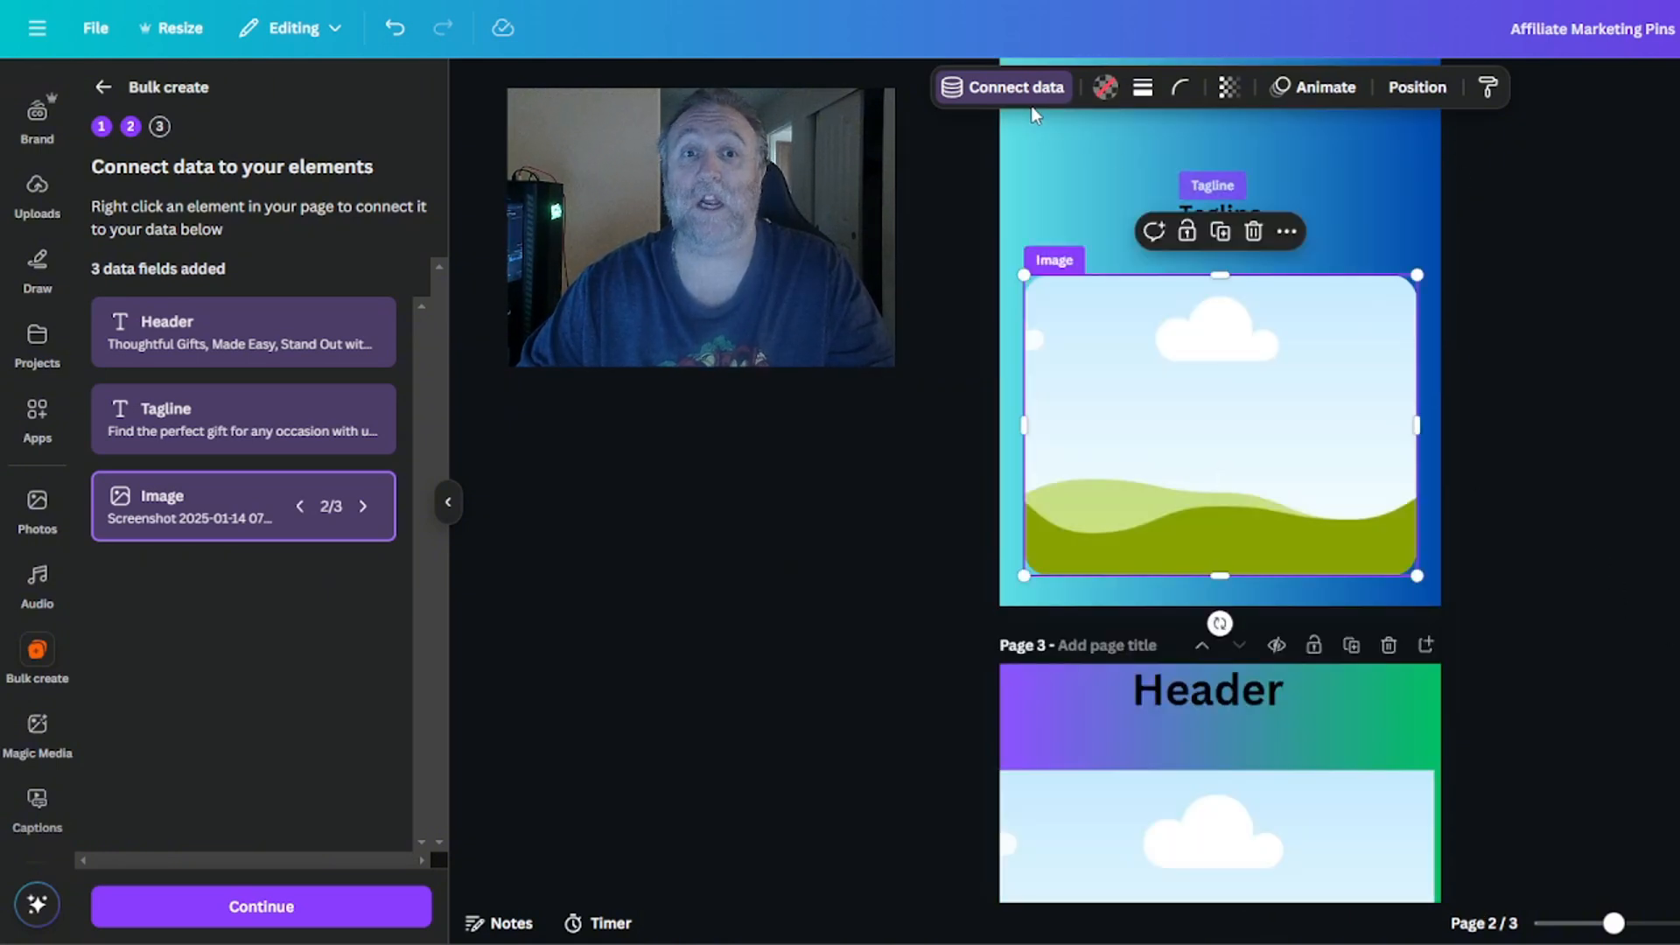
pyautogui.click(1015, 87)
pyautogui.click(901, 247)
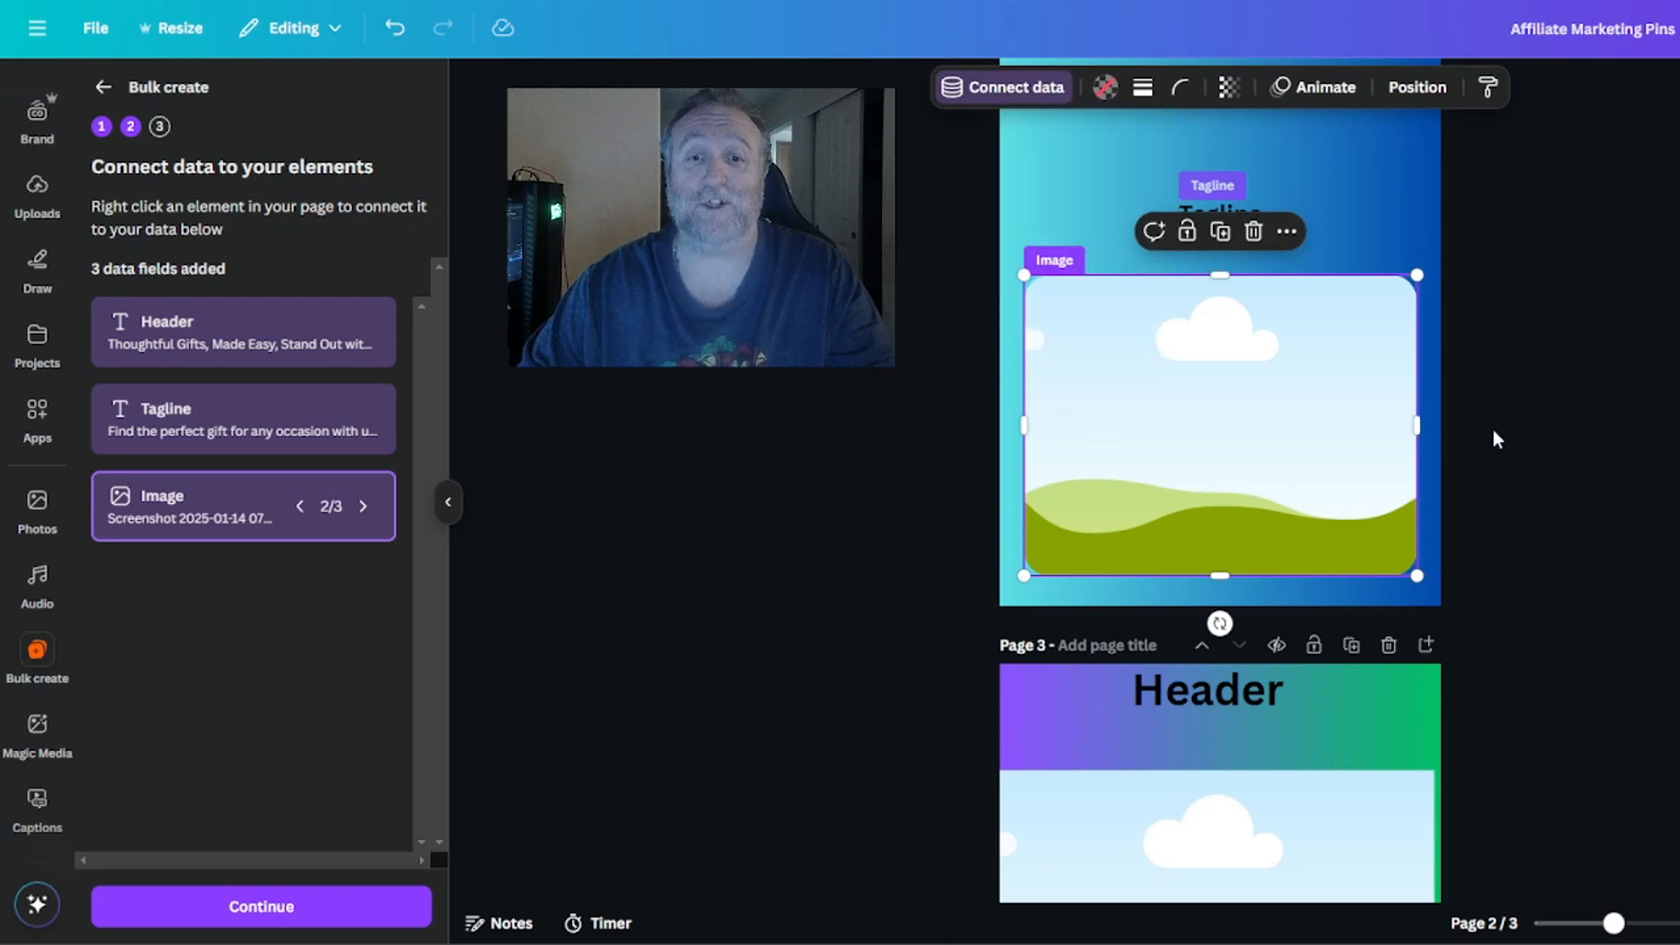
# Connect the image placeholder on page 3 to the Image data field.
pyautogui.scroll(-5, 1505, 441)
pyautogui.click(1173, 488)
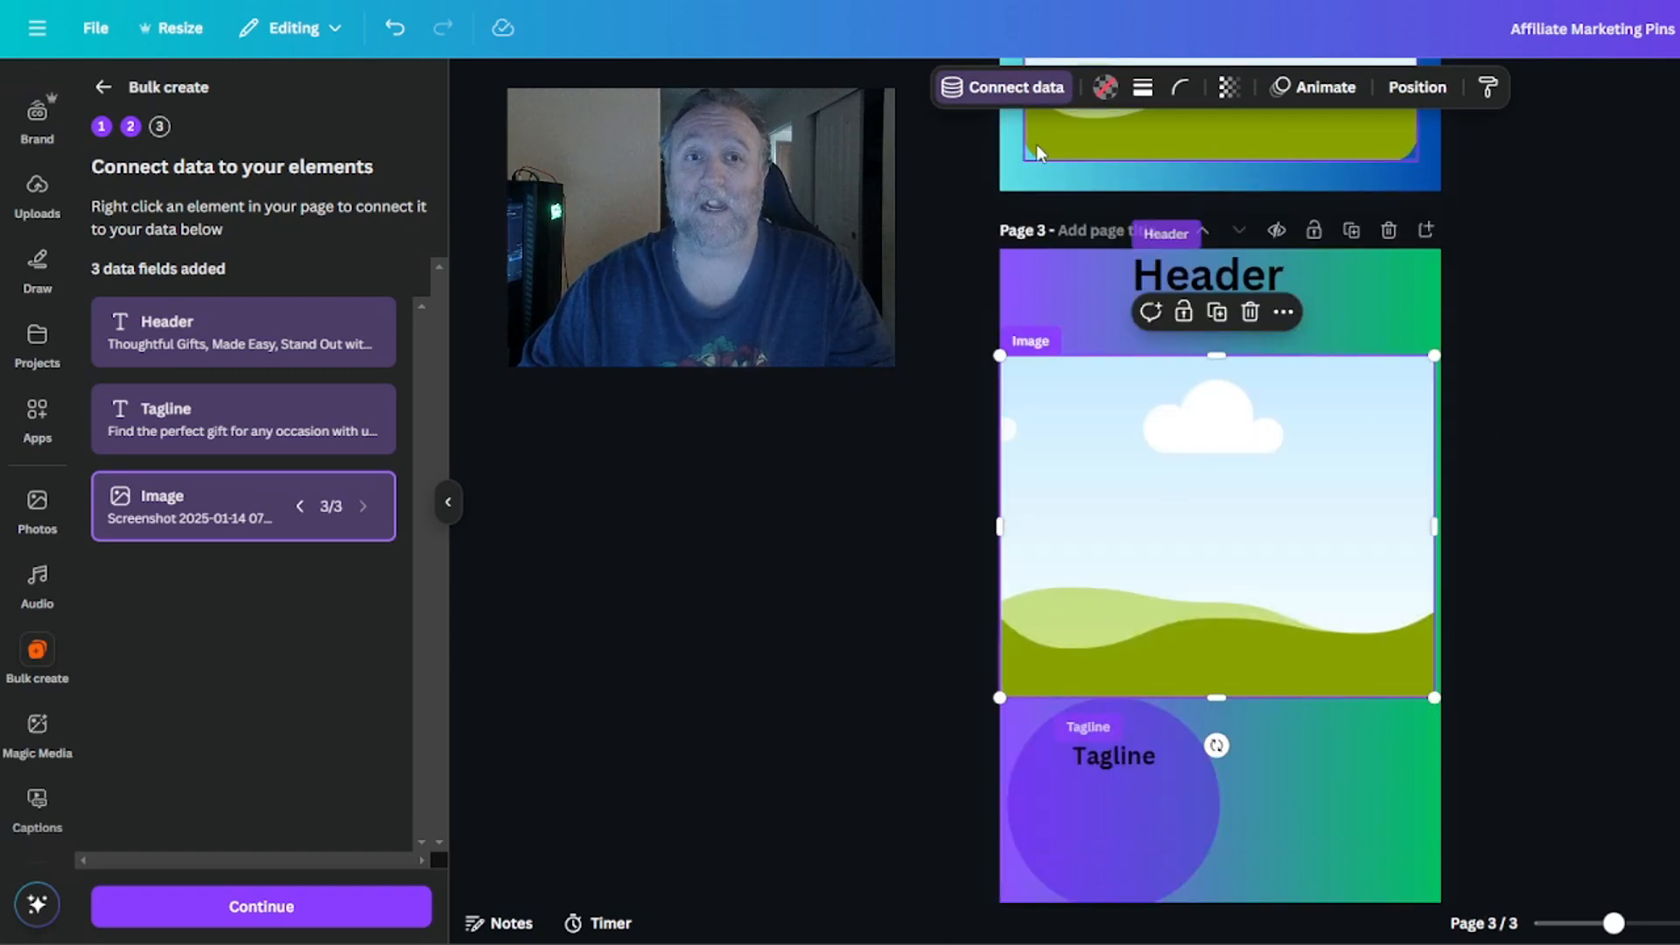
pyautogui.click(975, 92)
pyautogui.click(945, 248)
# Disconnect the data field from the still-selected image placeholder on page 3.
pyautogui.scroll(8, 1490, 445)
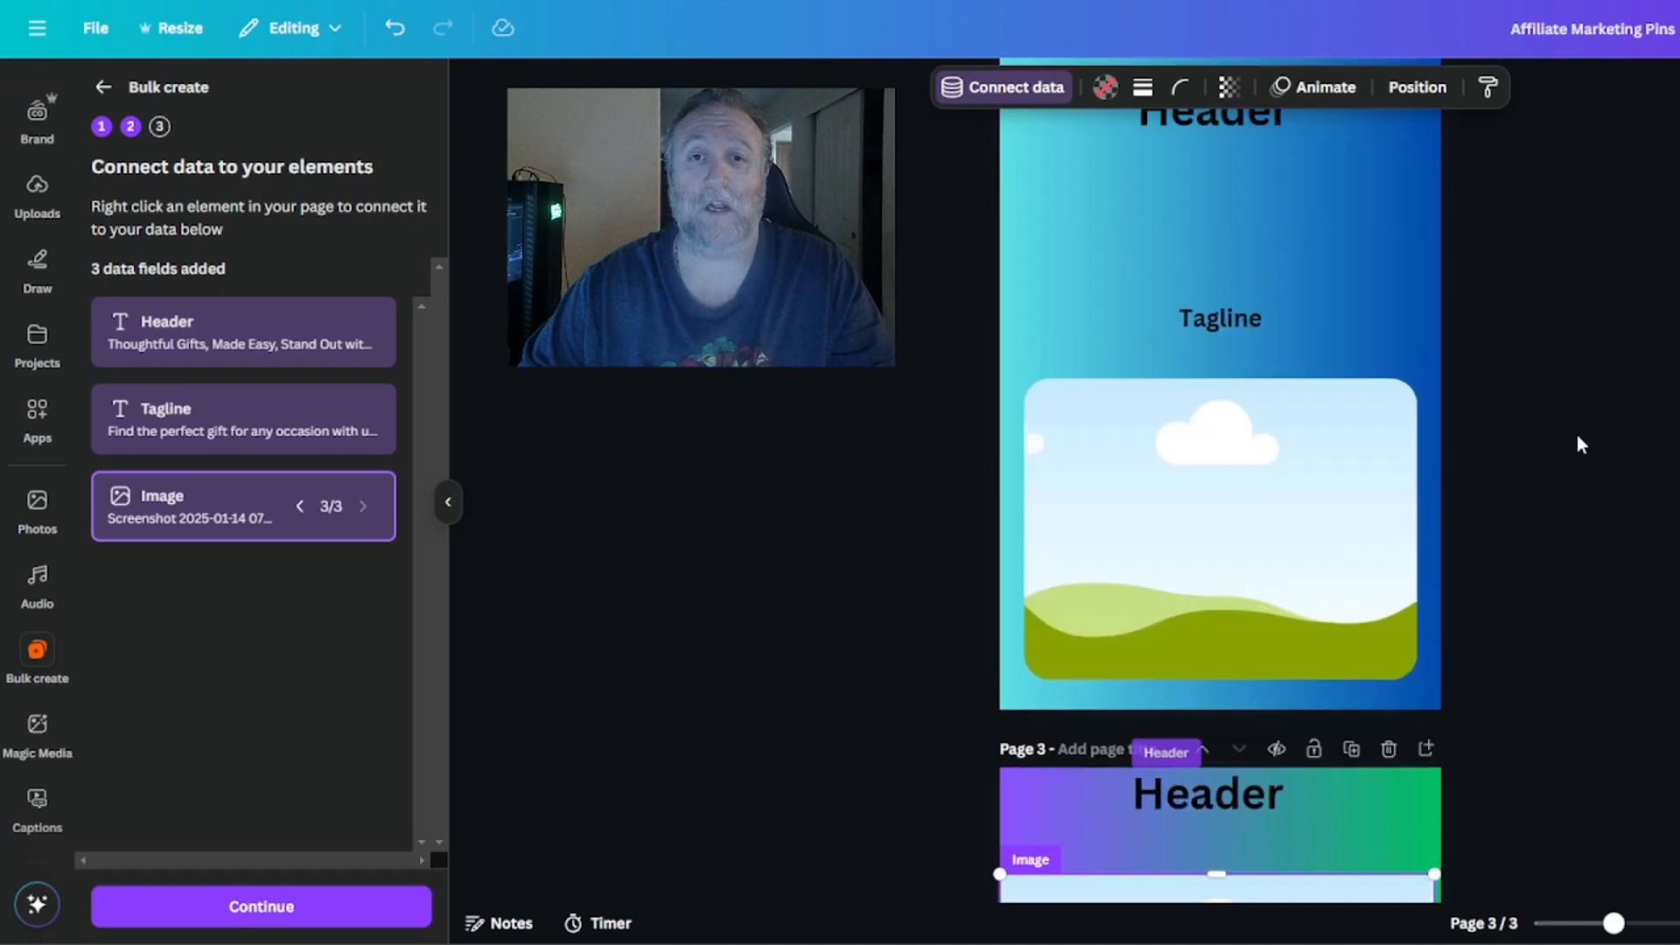
pyautogui.scroll(3, 1491, 411)
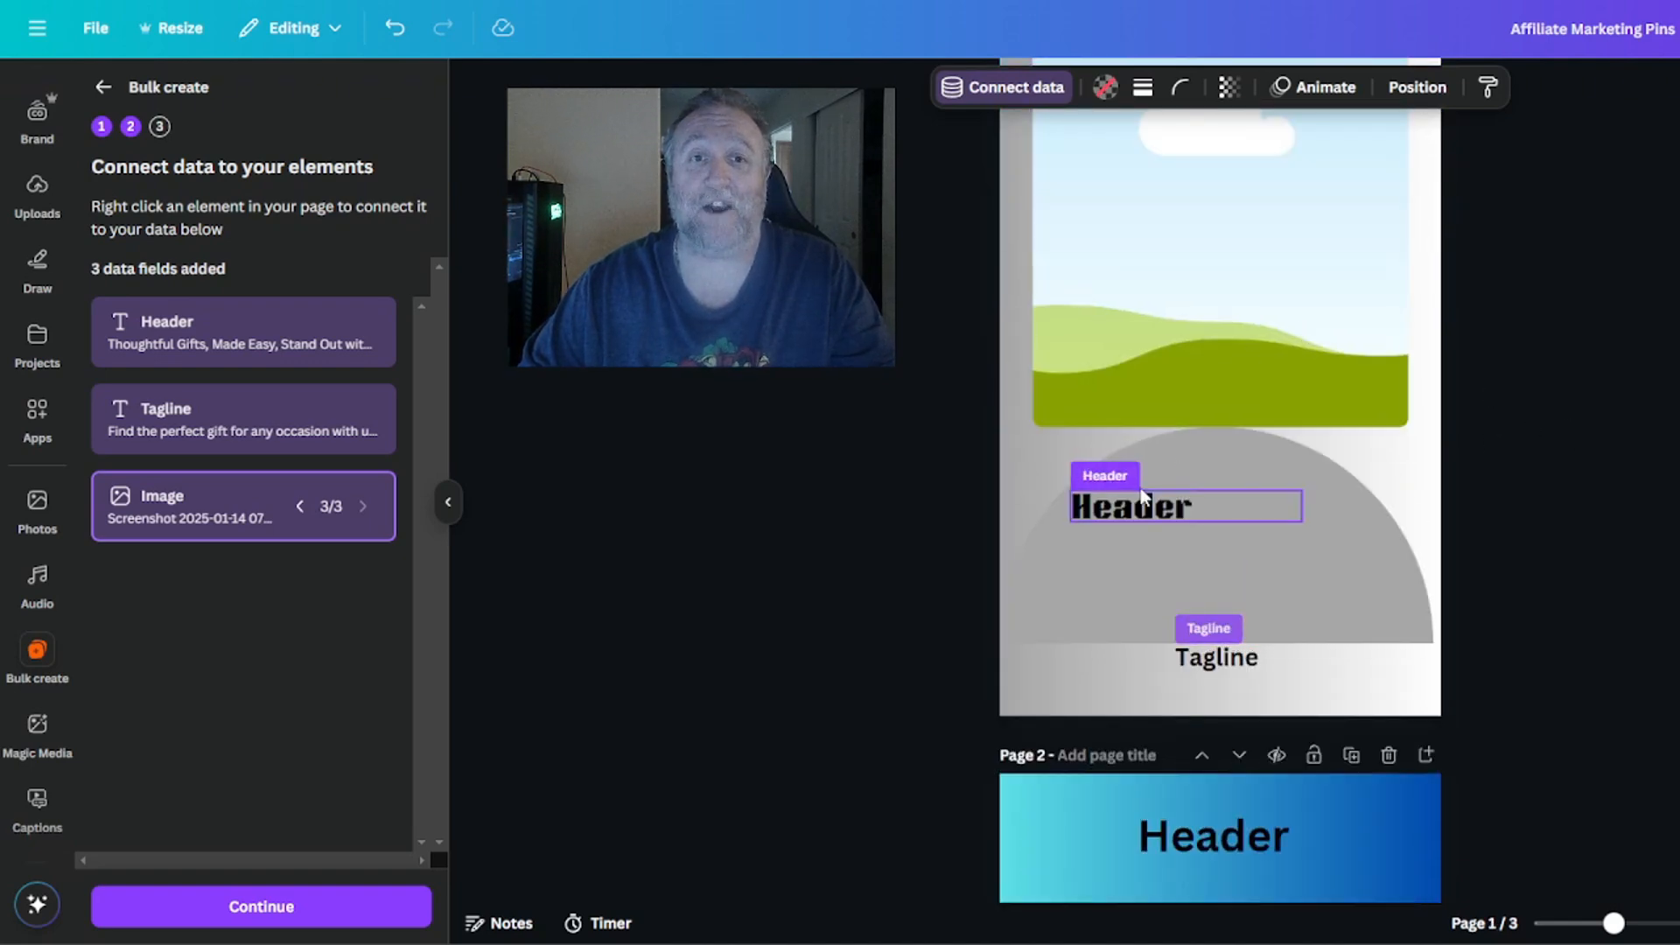
pyautogui.click(959, 98)
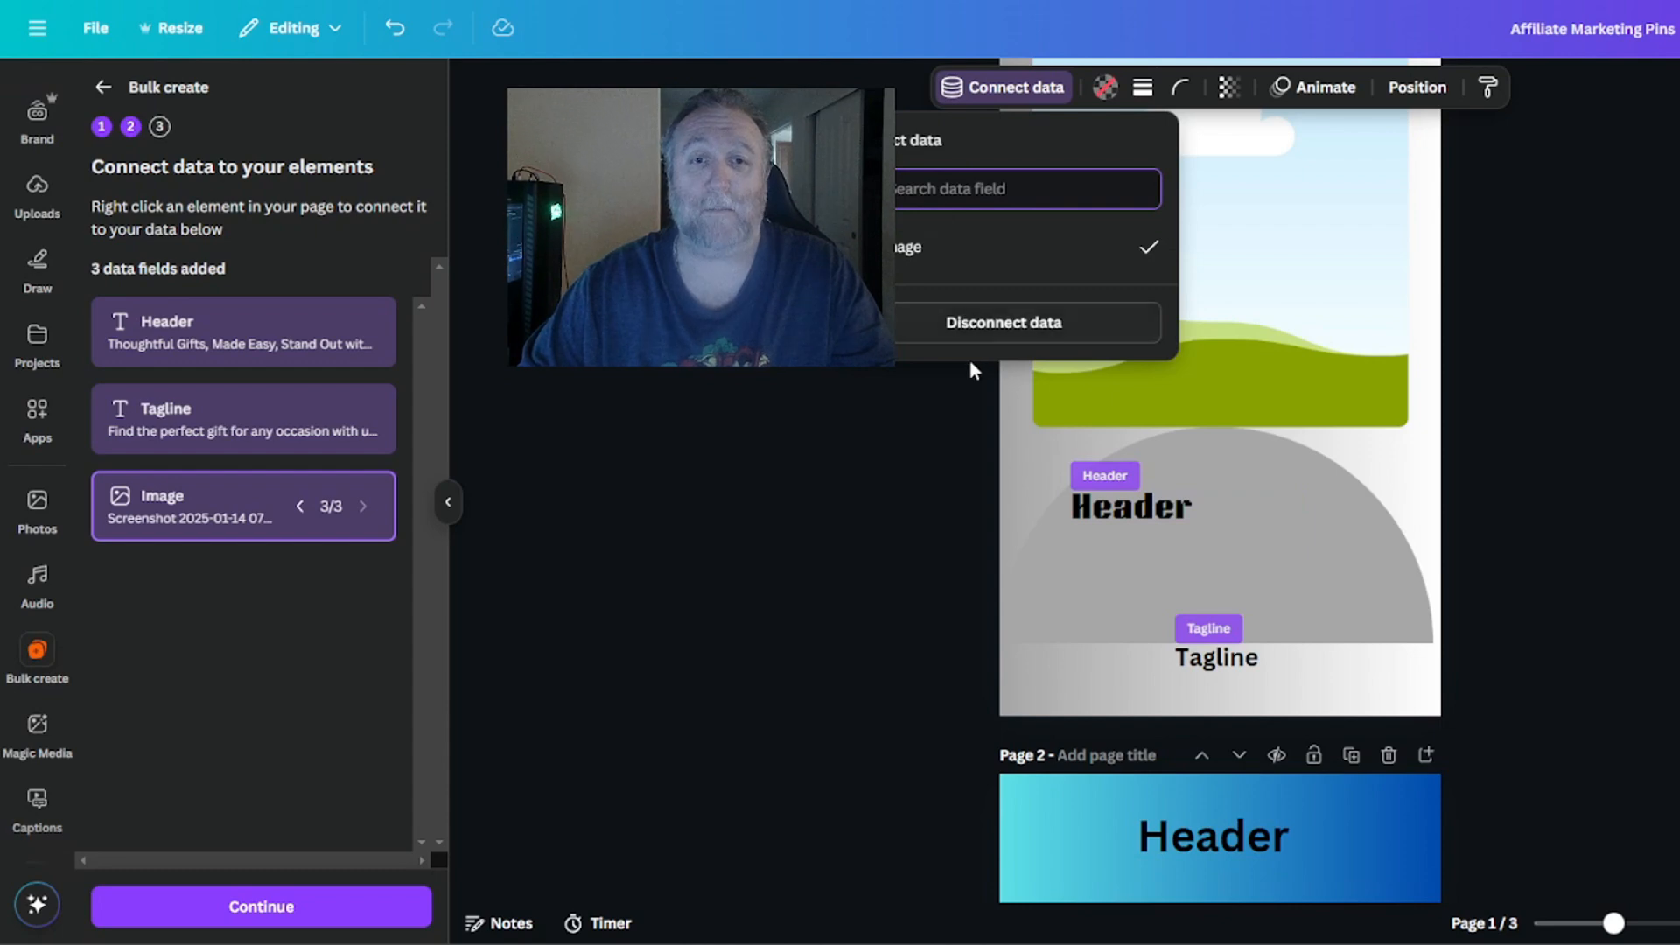
pyautogui.click(971, 323)
# Choose Image again as the connected data field for the image placeholder on page 1.
pyautogui.click(1133, 398)
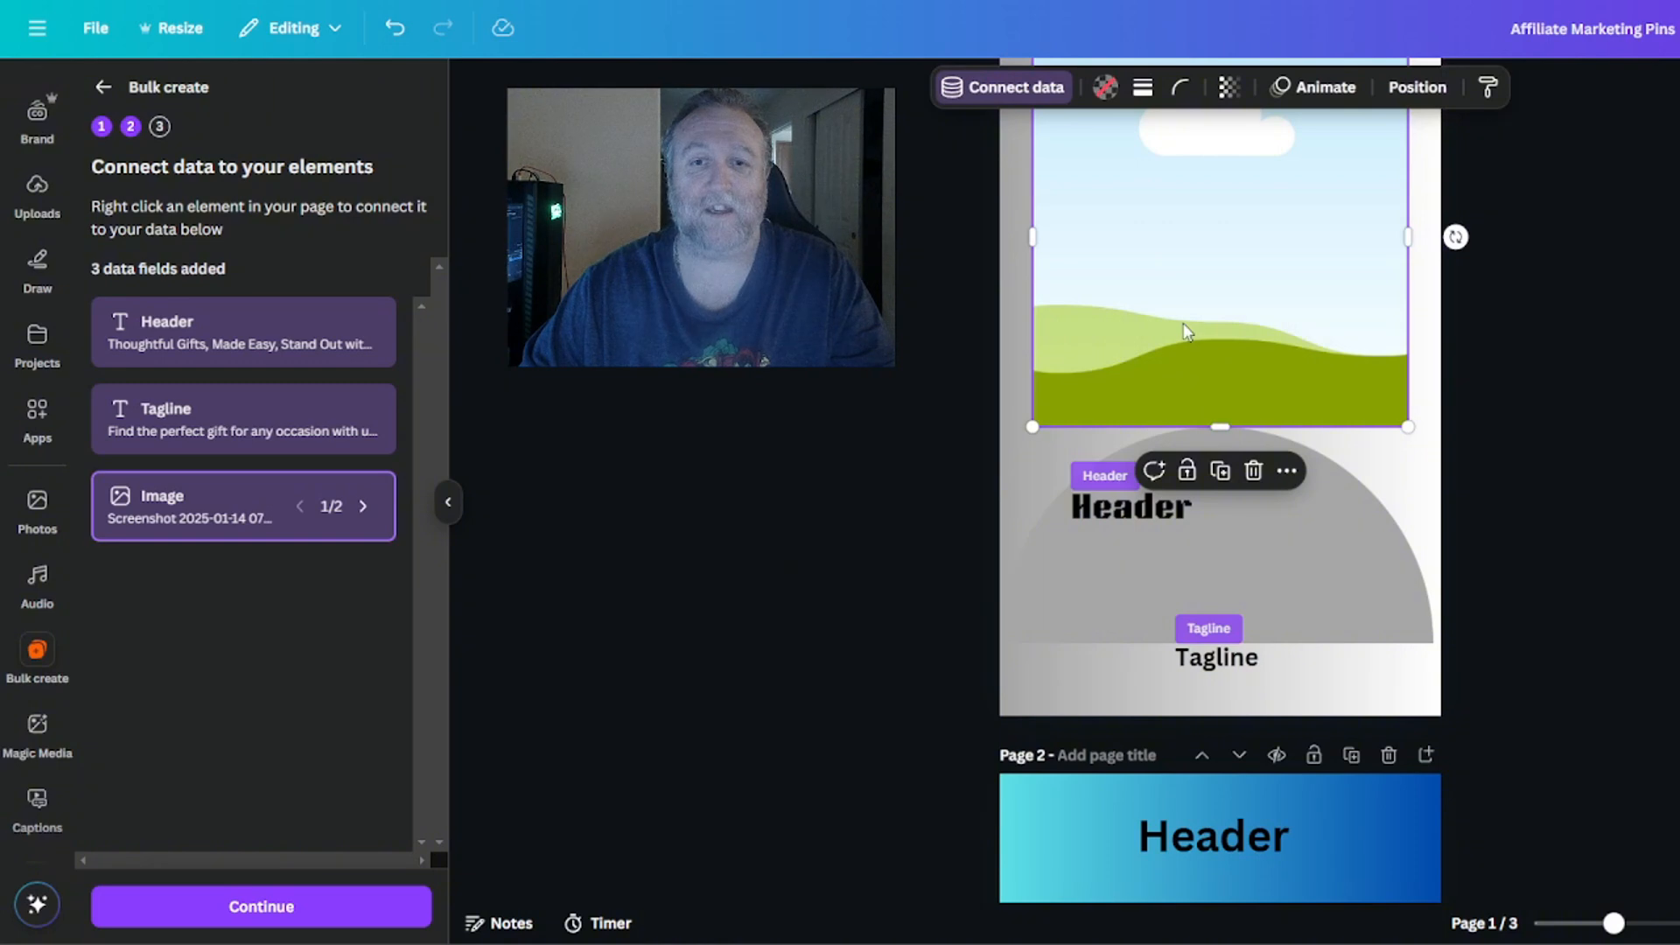
pyautogui.scroll(2, 1186, 331)
pyautogui.click(1000, 95)
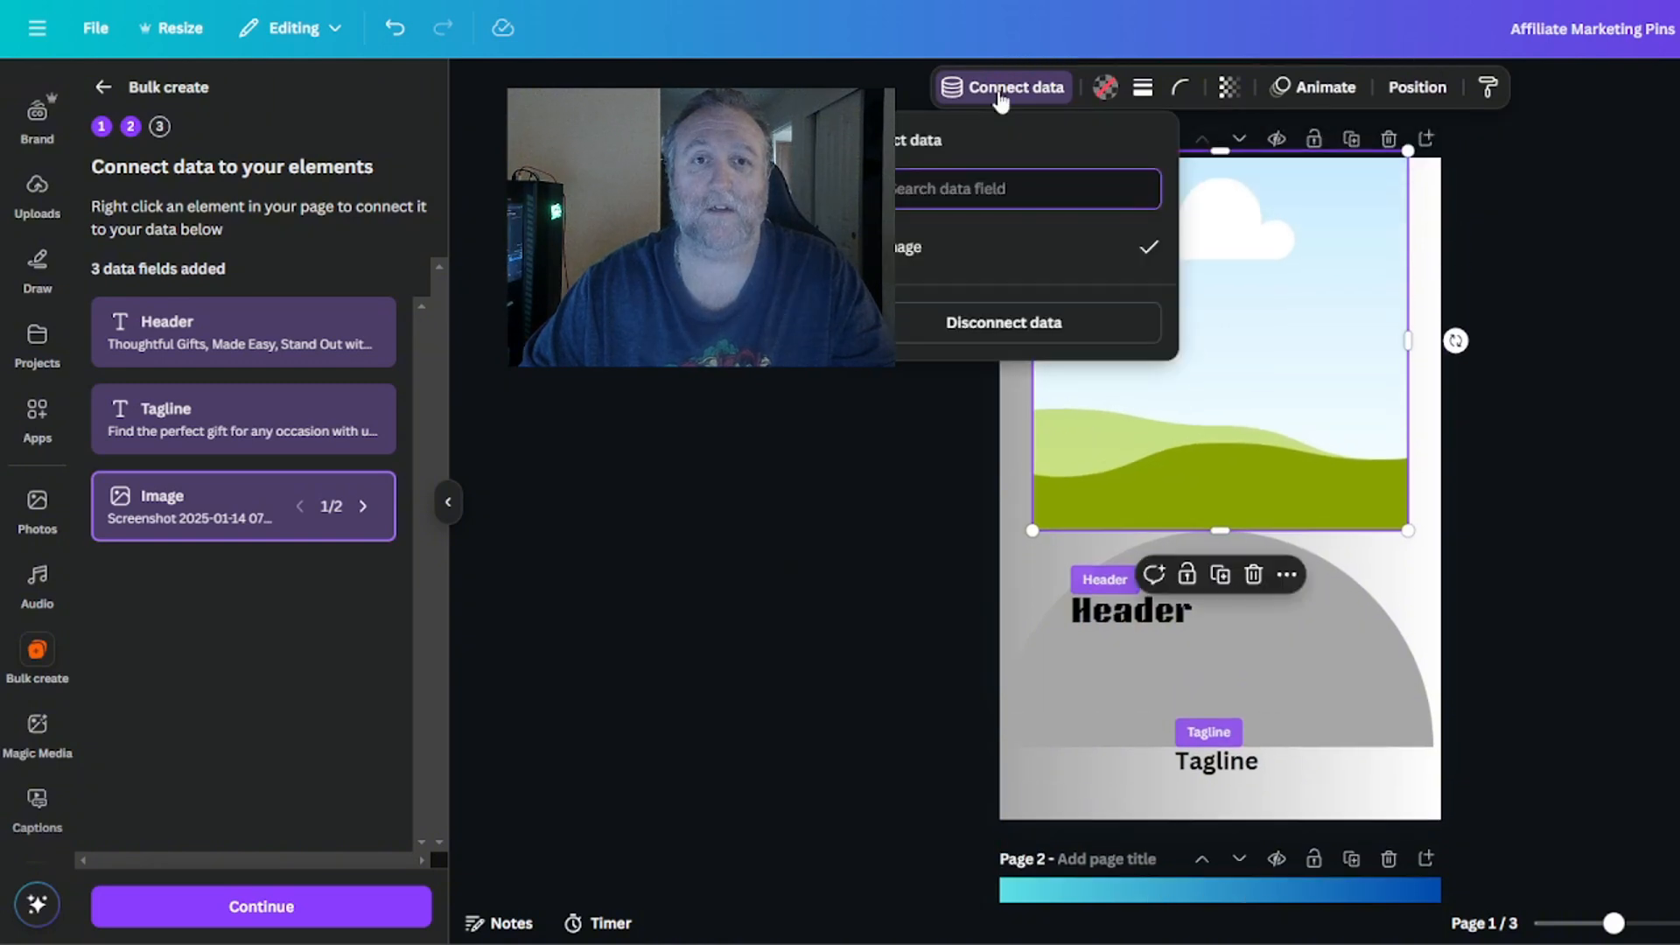
pyautogui.click(898, 252)
# Check the connected data fields of the Header and Tagline text on page 1.
pyautogui.scroll(-5, 1474, 383)
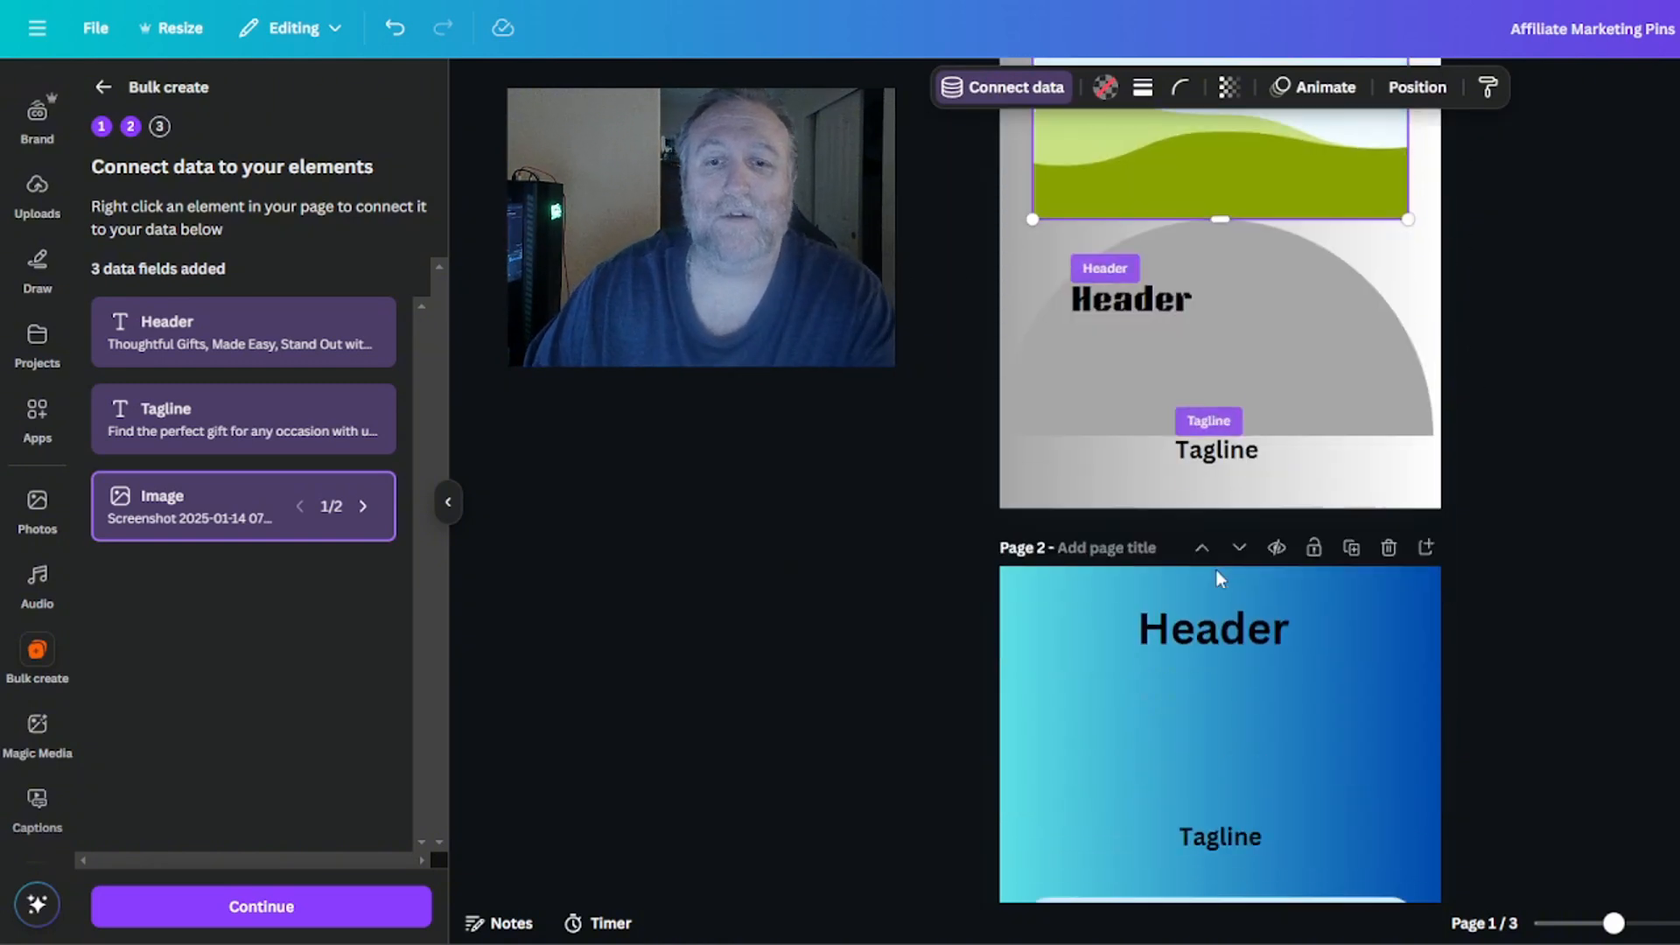
pyautogui.click(1111, 302)
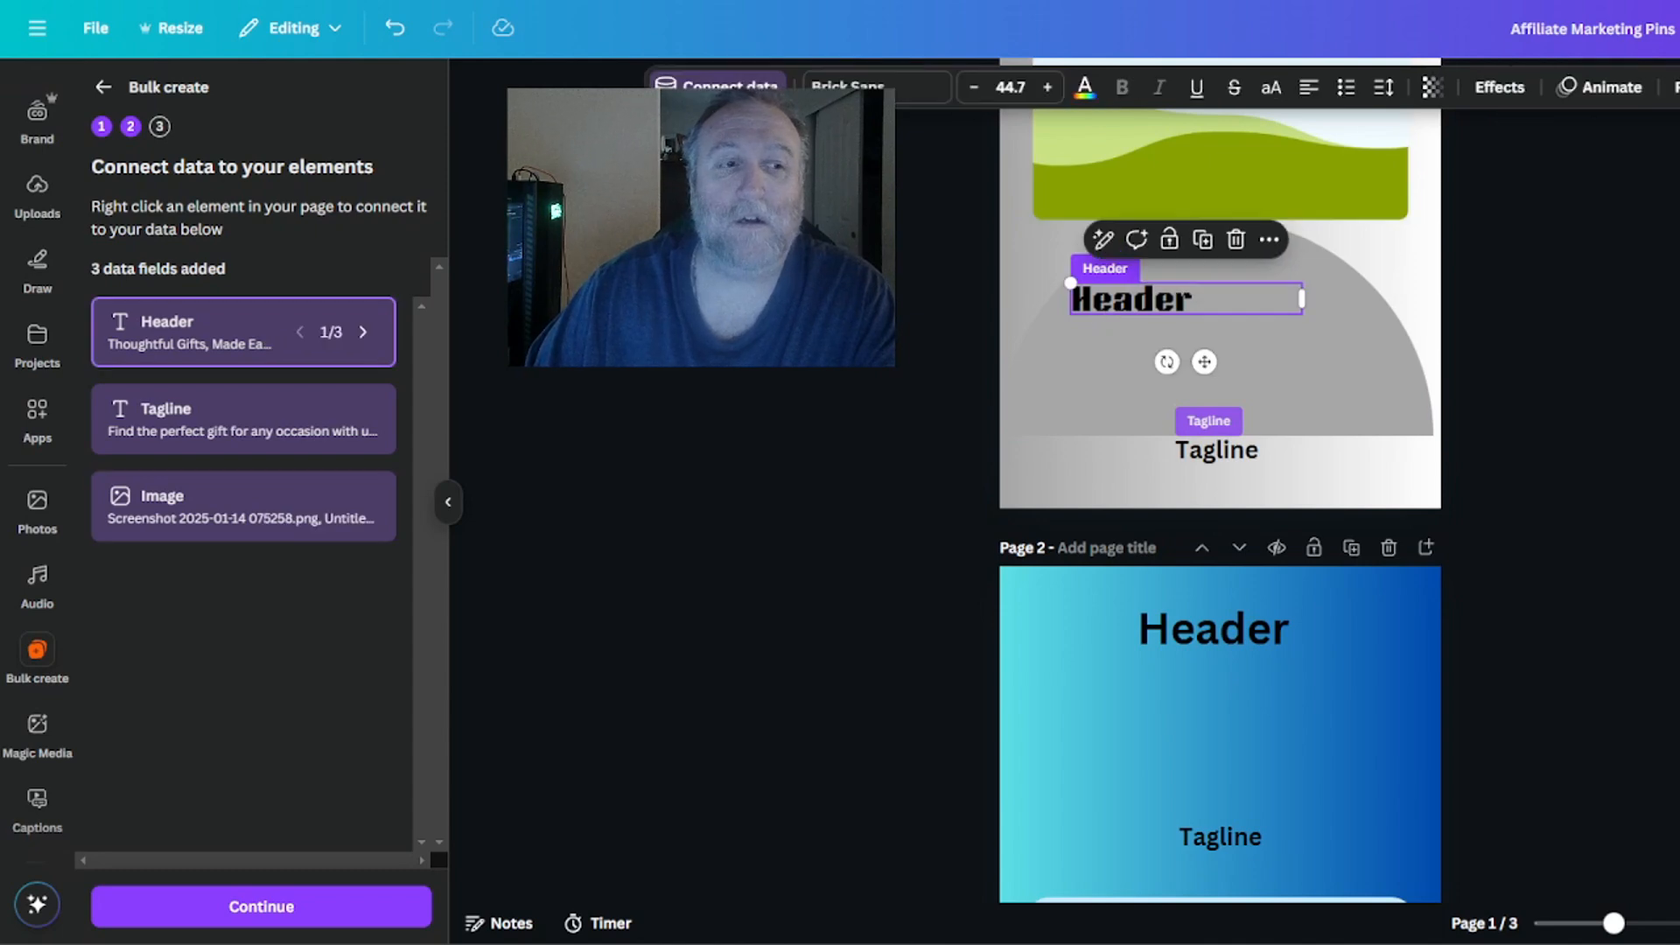
pyautogui.click(719, 92)
pyautogui.click(673, 252)
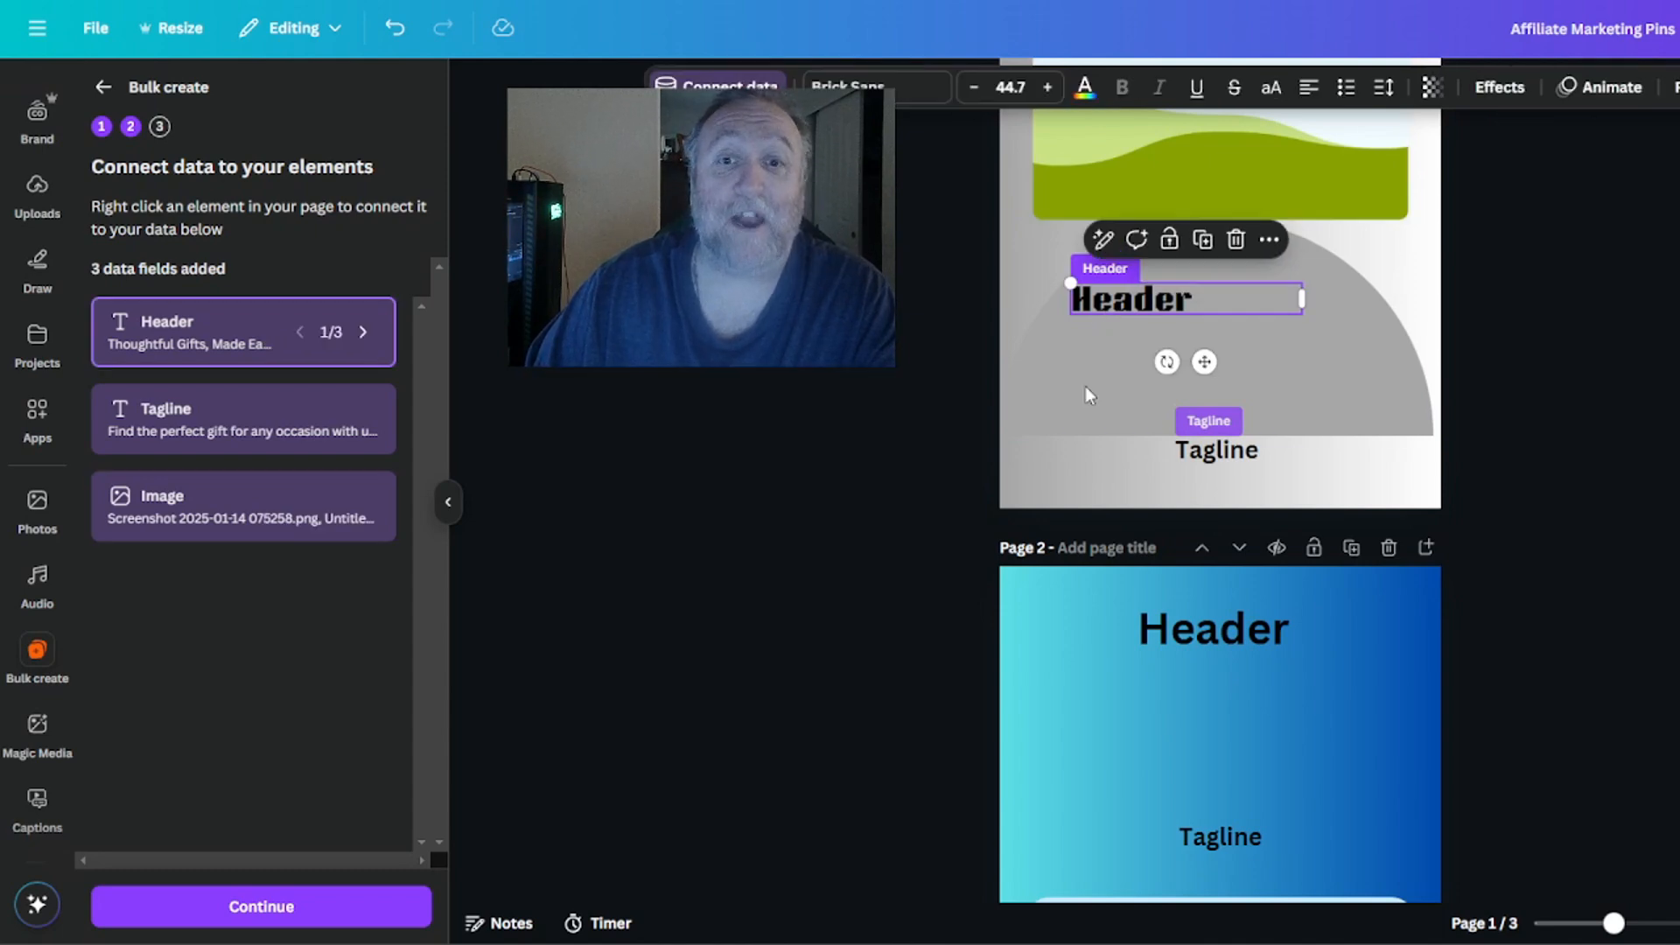
pyautogui.click(1222, 473)
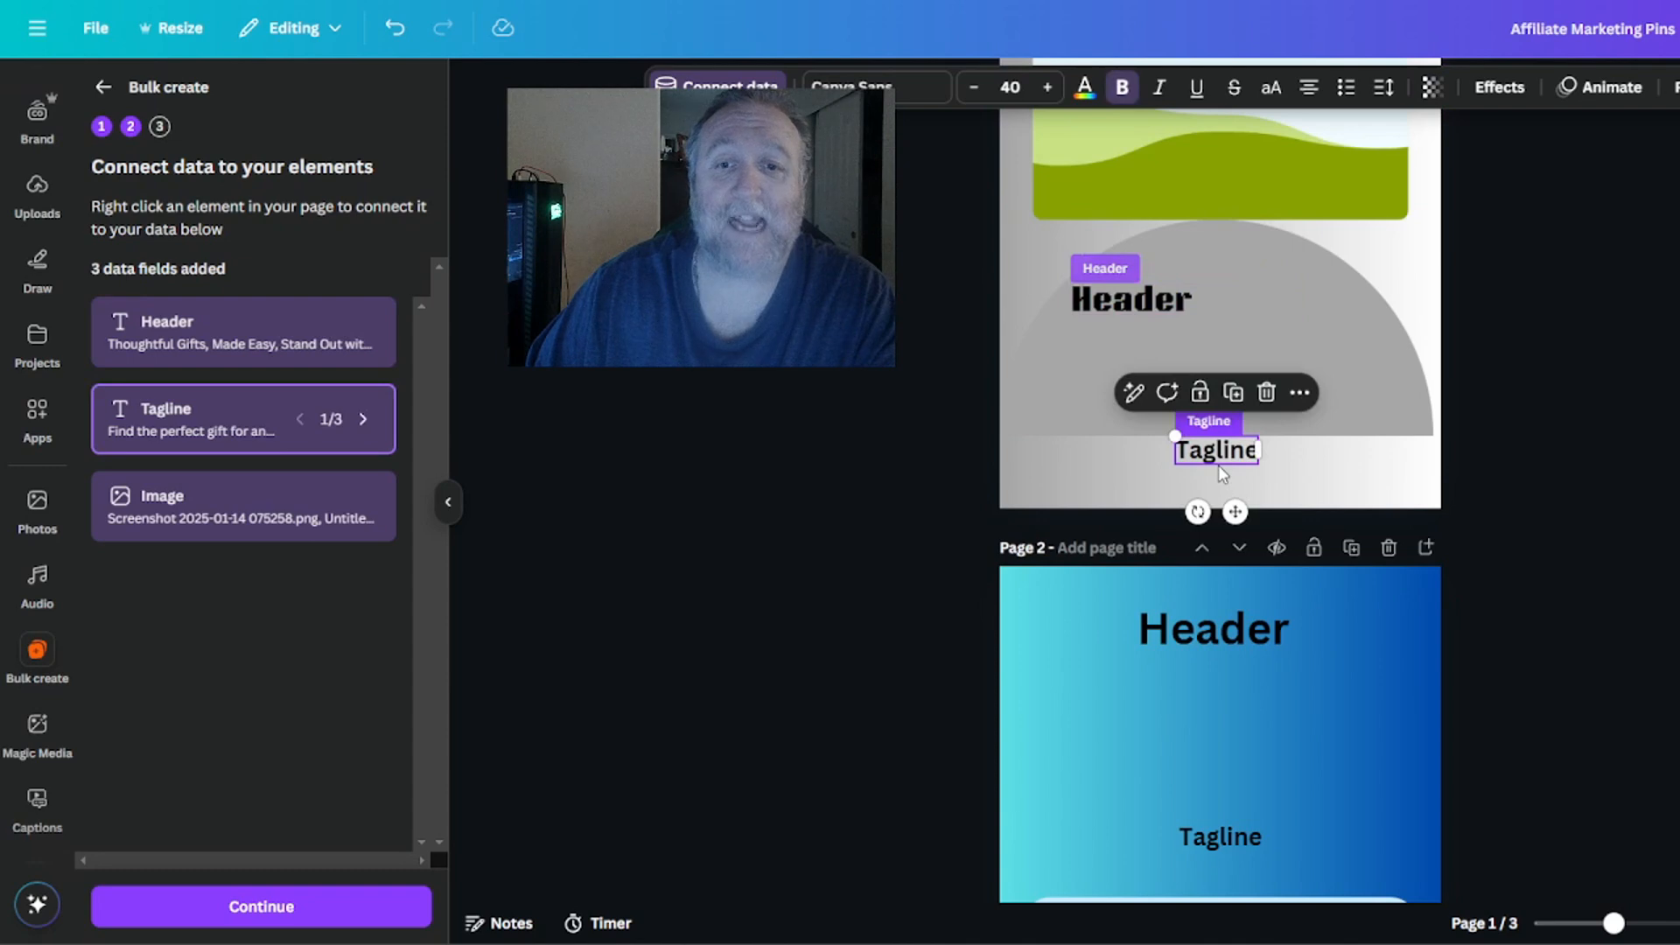
pyautogui.click(737, 86)
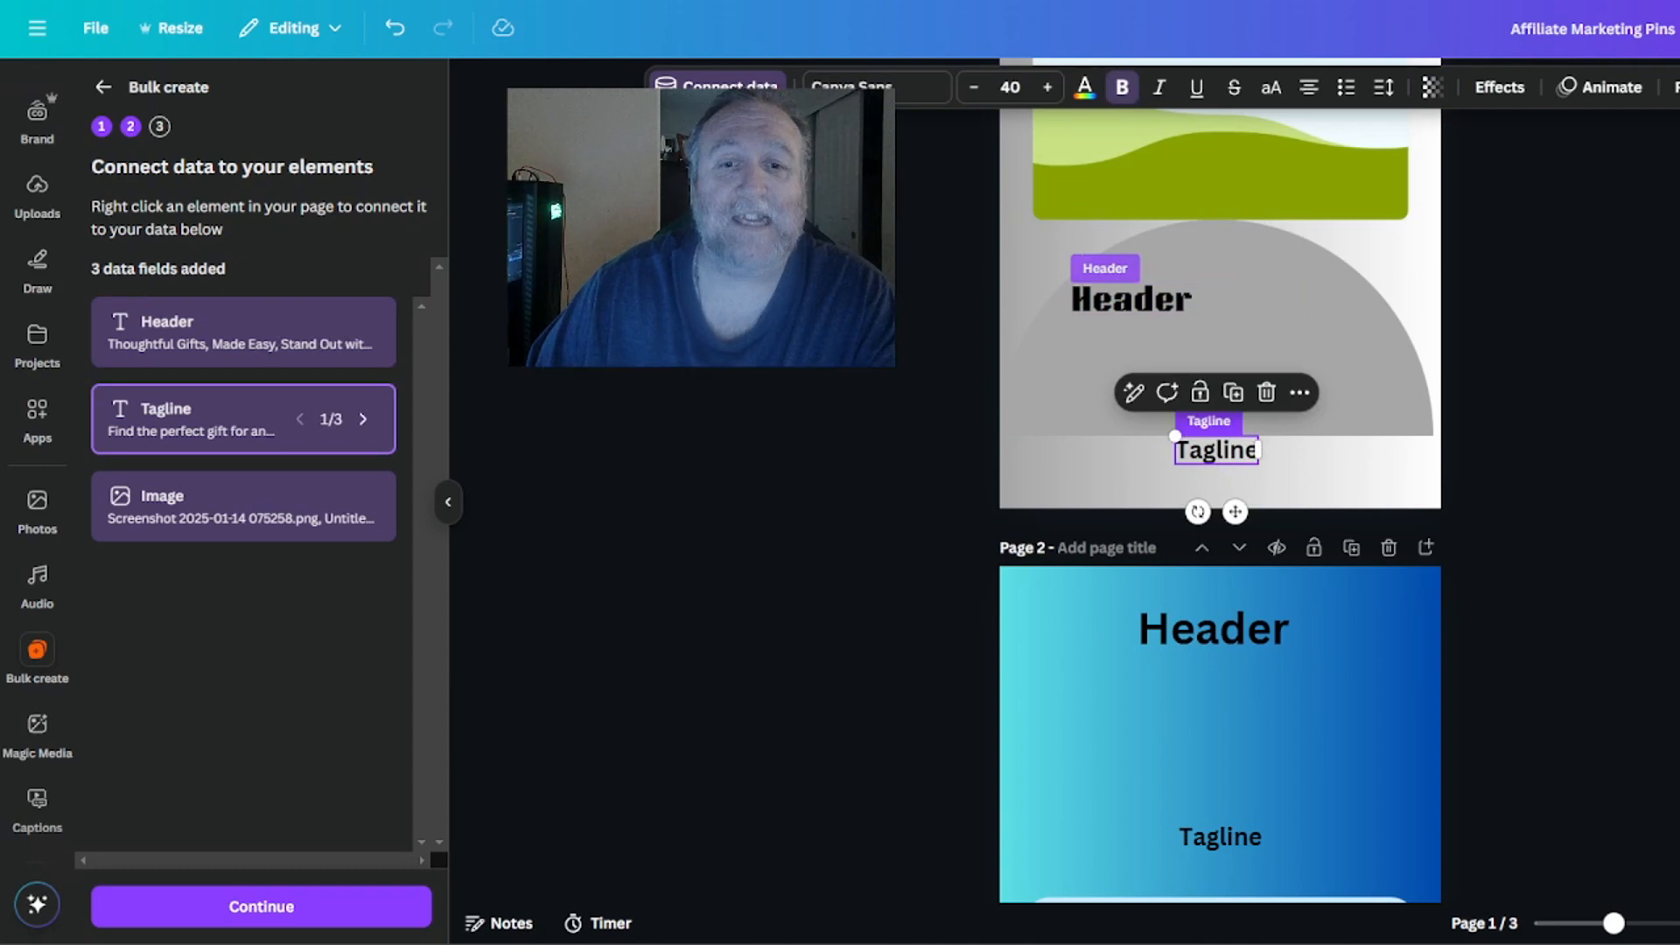
# Check the Header's connected data field on page 2 and review the data labels across the three template pages.
pyautogui.scroll(-4, 1175, 310)
pyautogui.click(1175, 311)
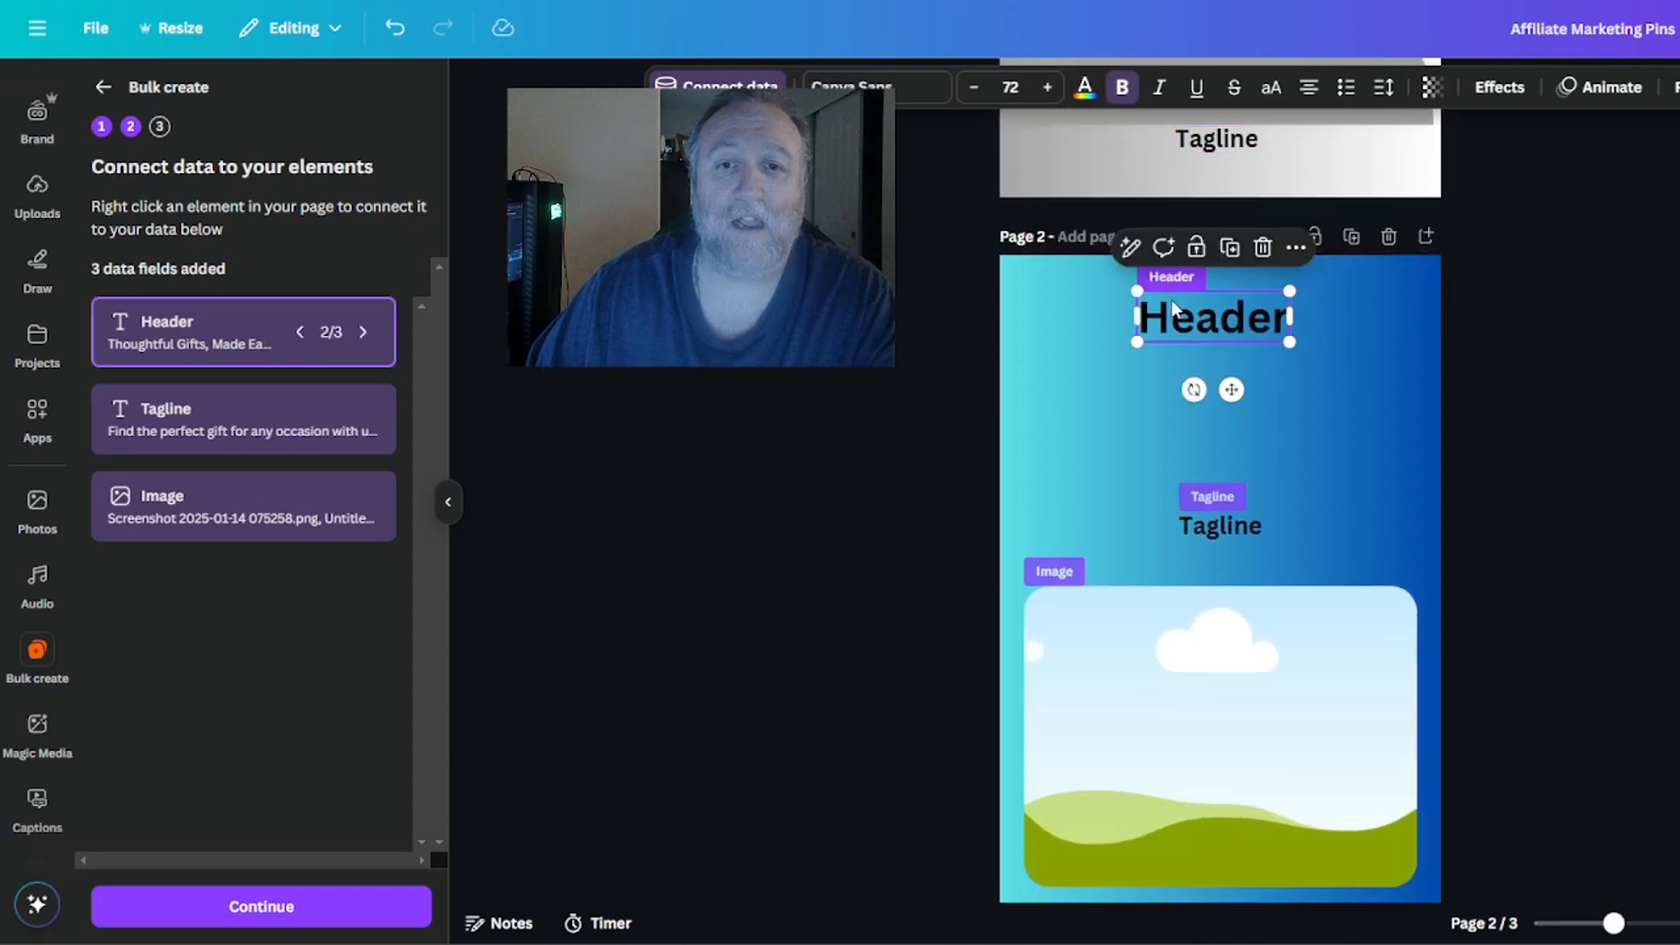
pyautogui.click(731, 87)
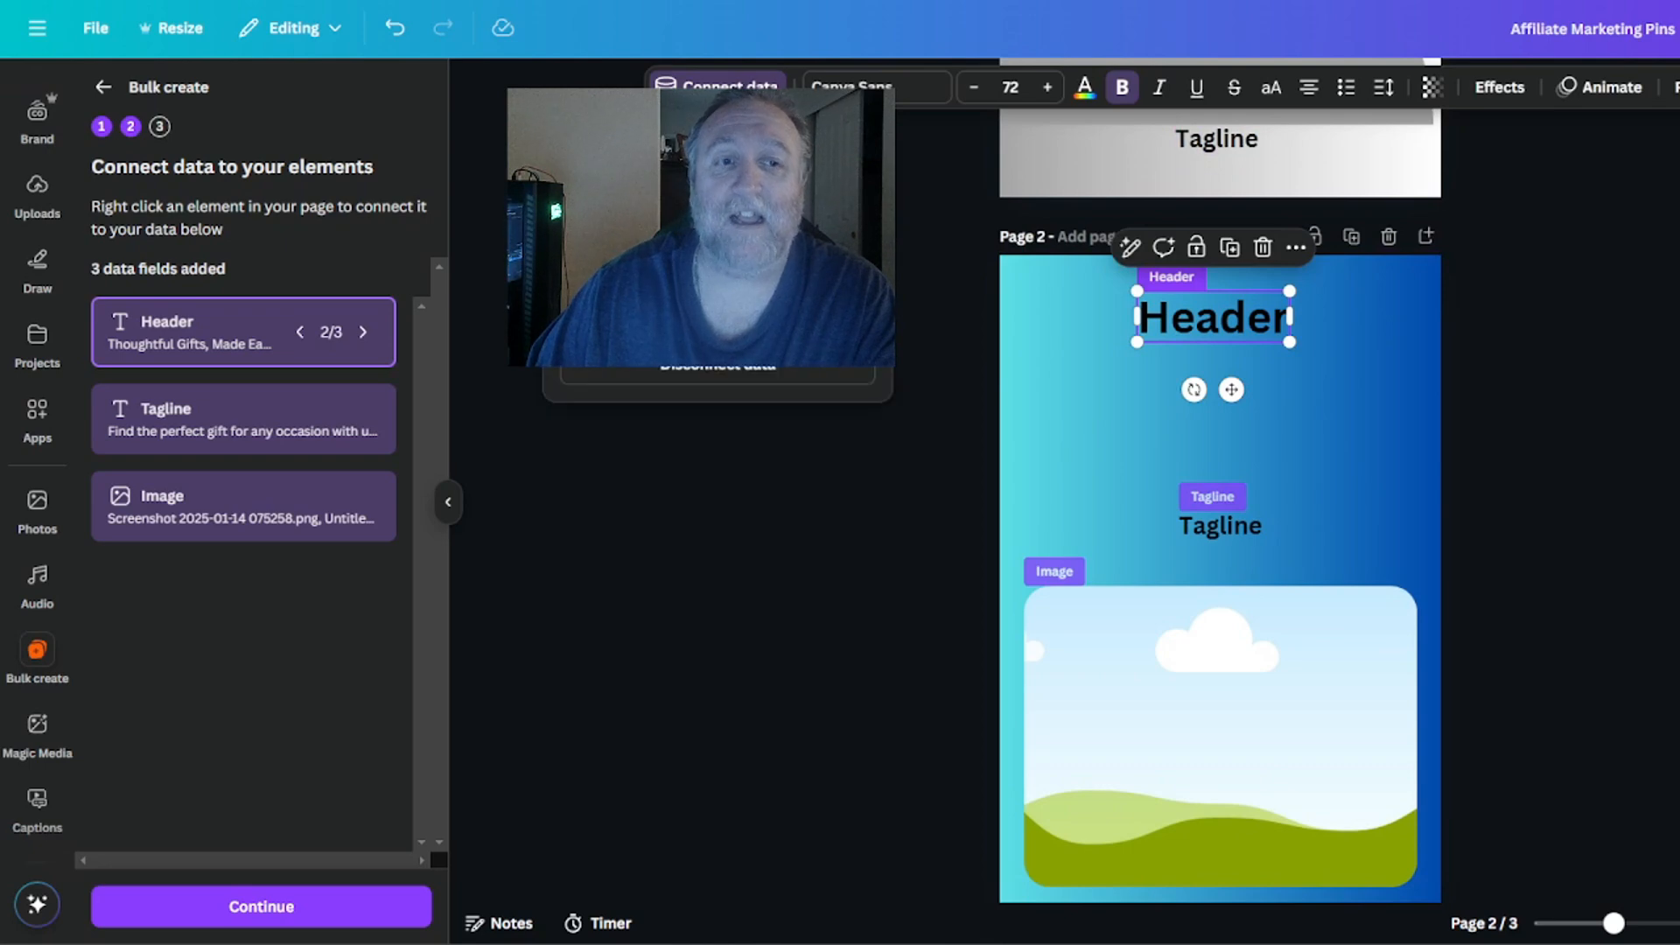
pyautogui.scroll(-3, 1078, 392)
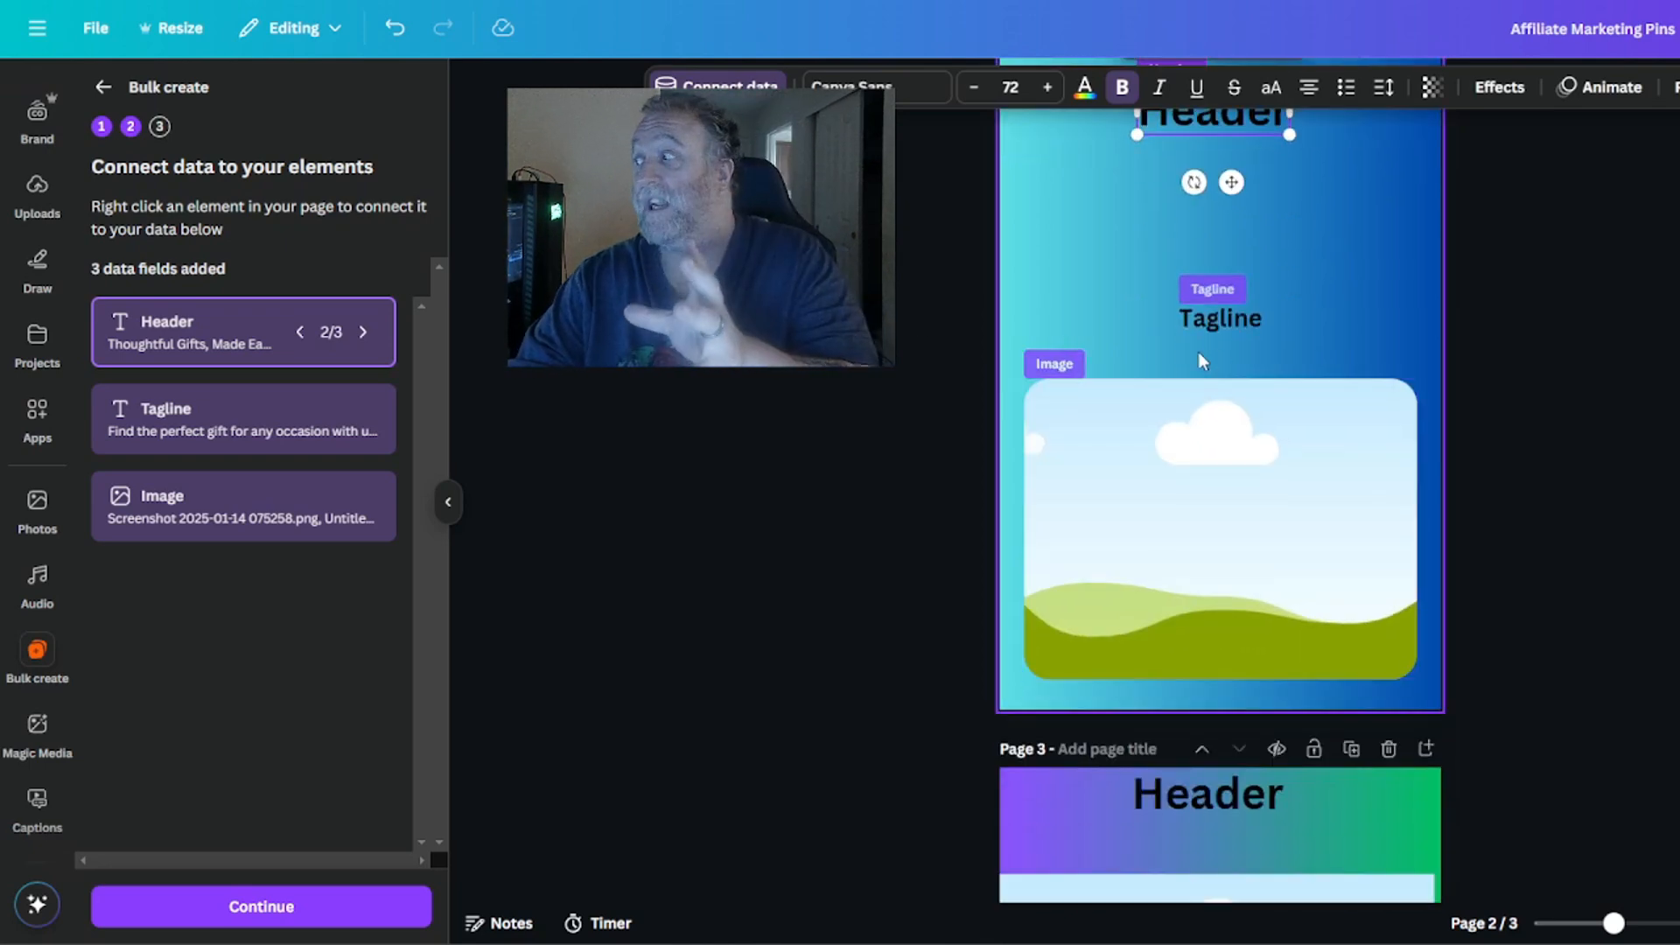
pyautogui.scroll(3, 1199, 351)
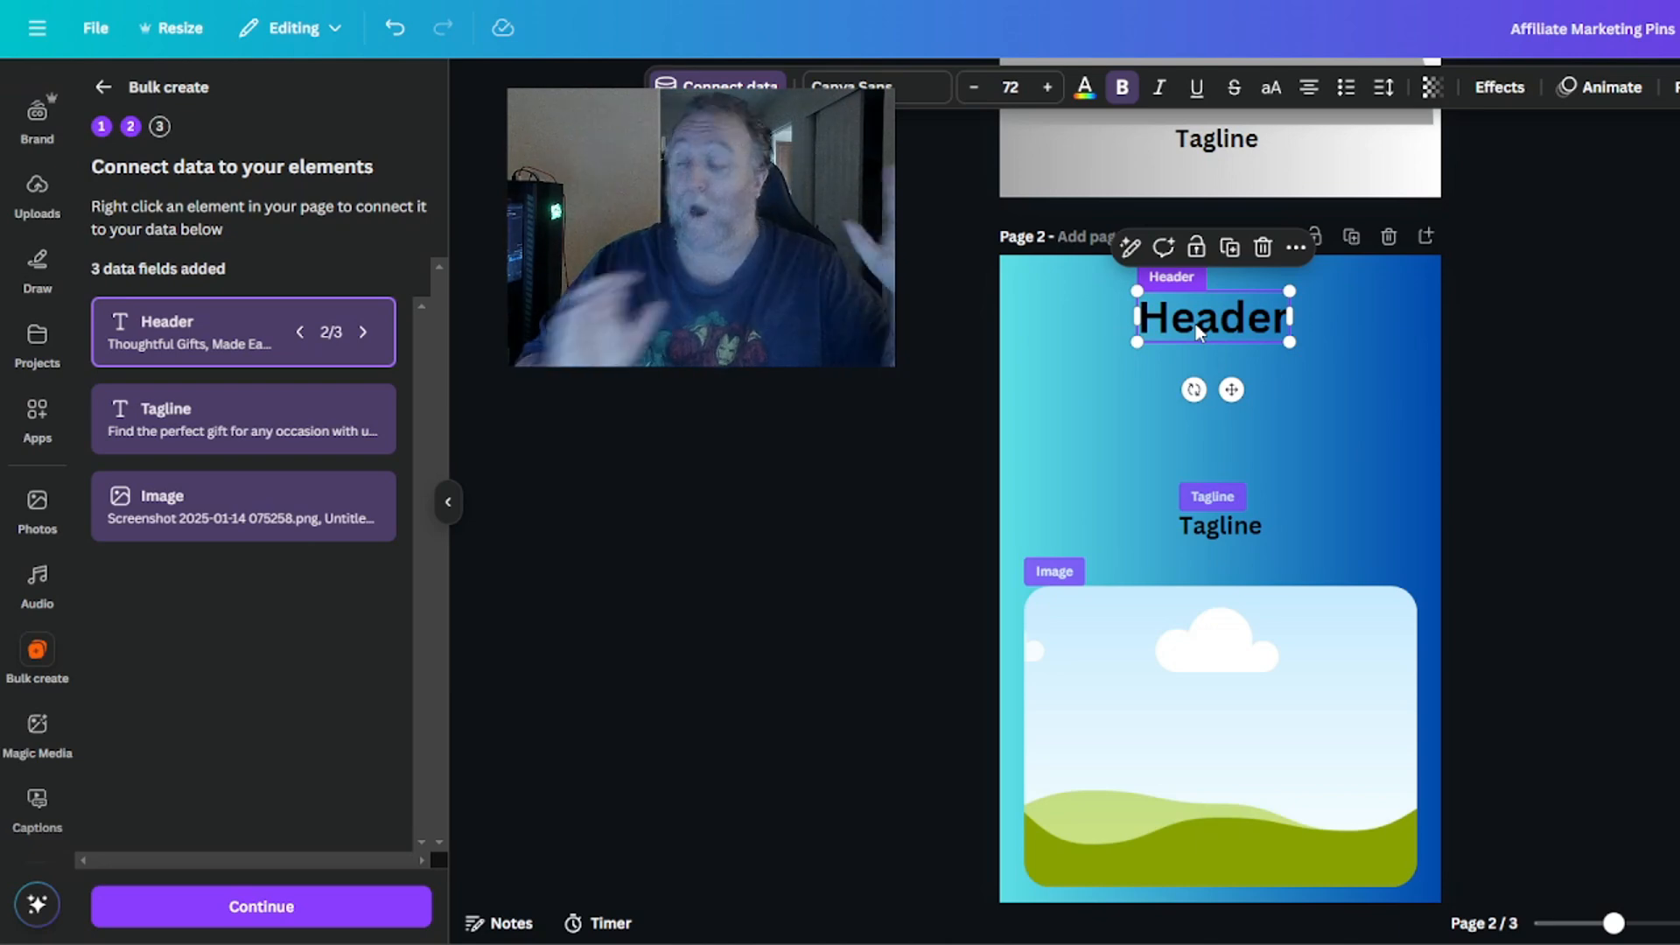
pyautogui.scroll(-10, 1196, 323)
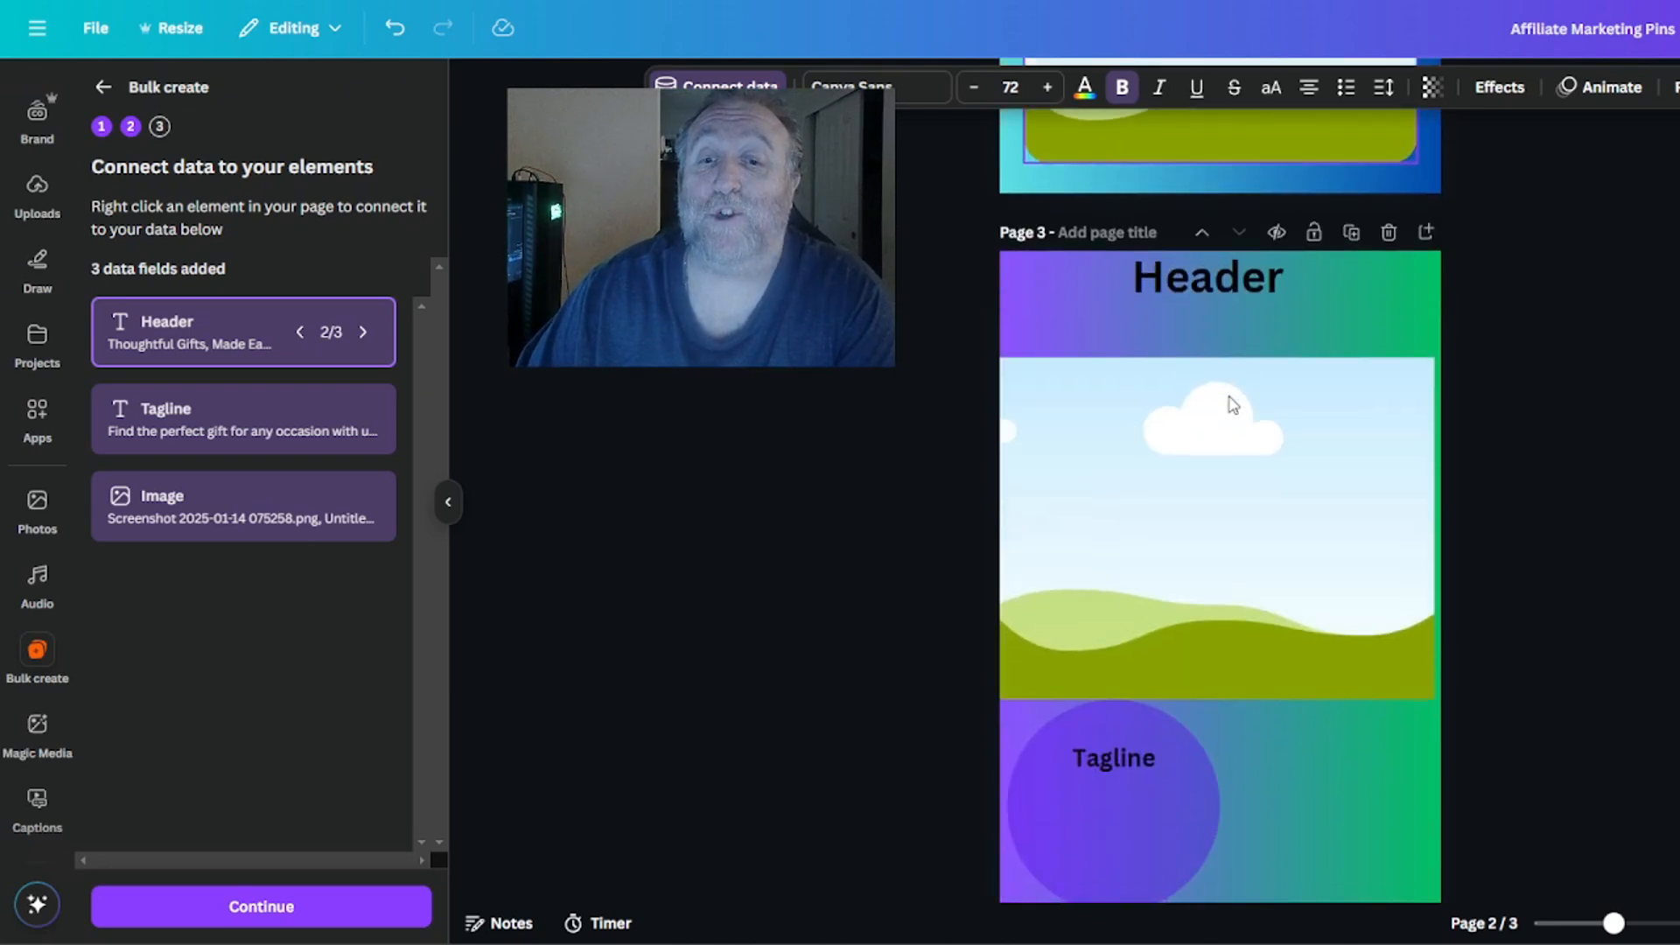
pyautogui.scroll(6, 1295, 530)
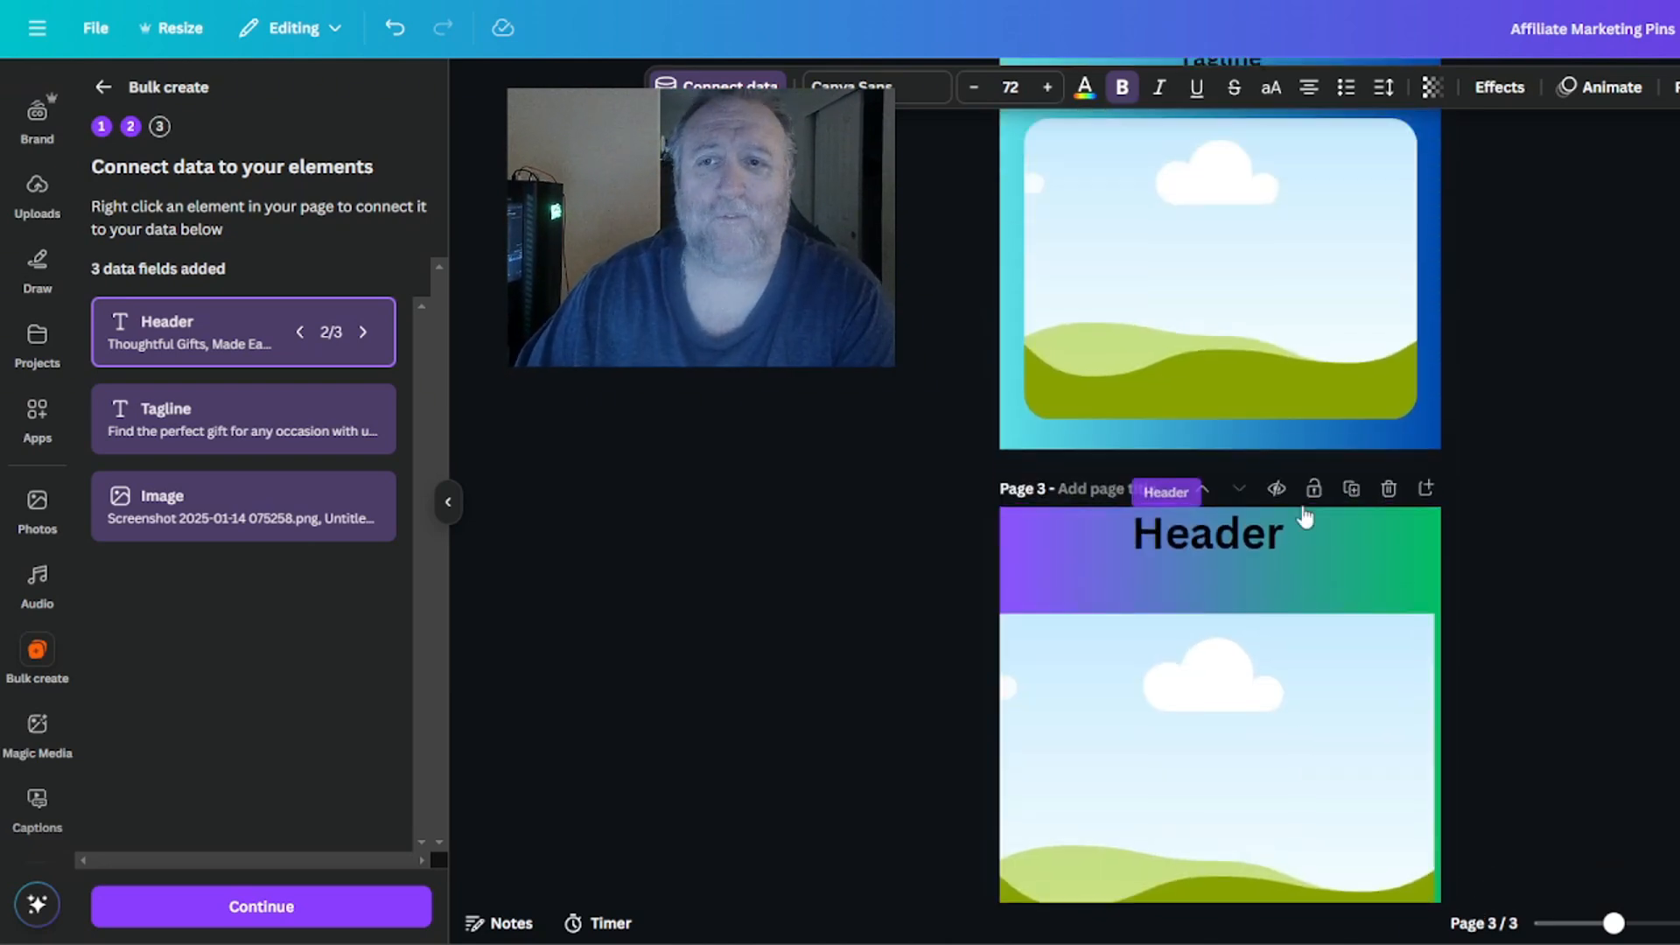
pyautogui.scroll(6, 1295, 507)
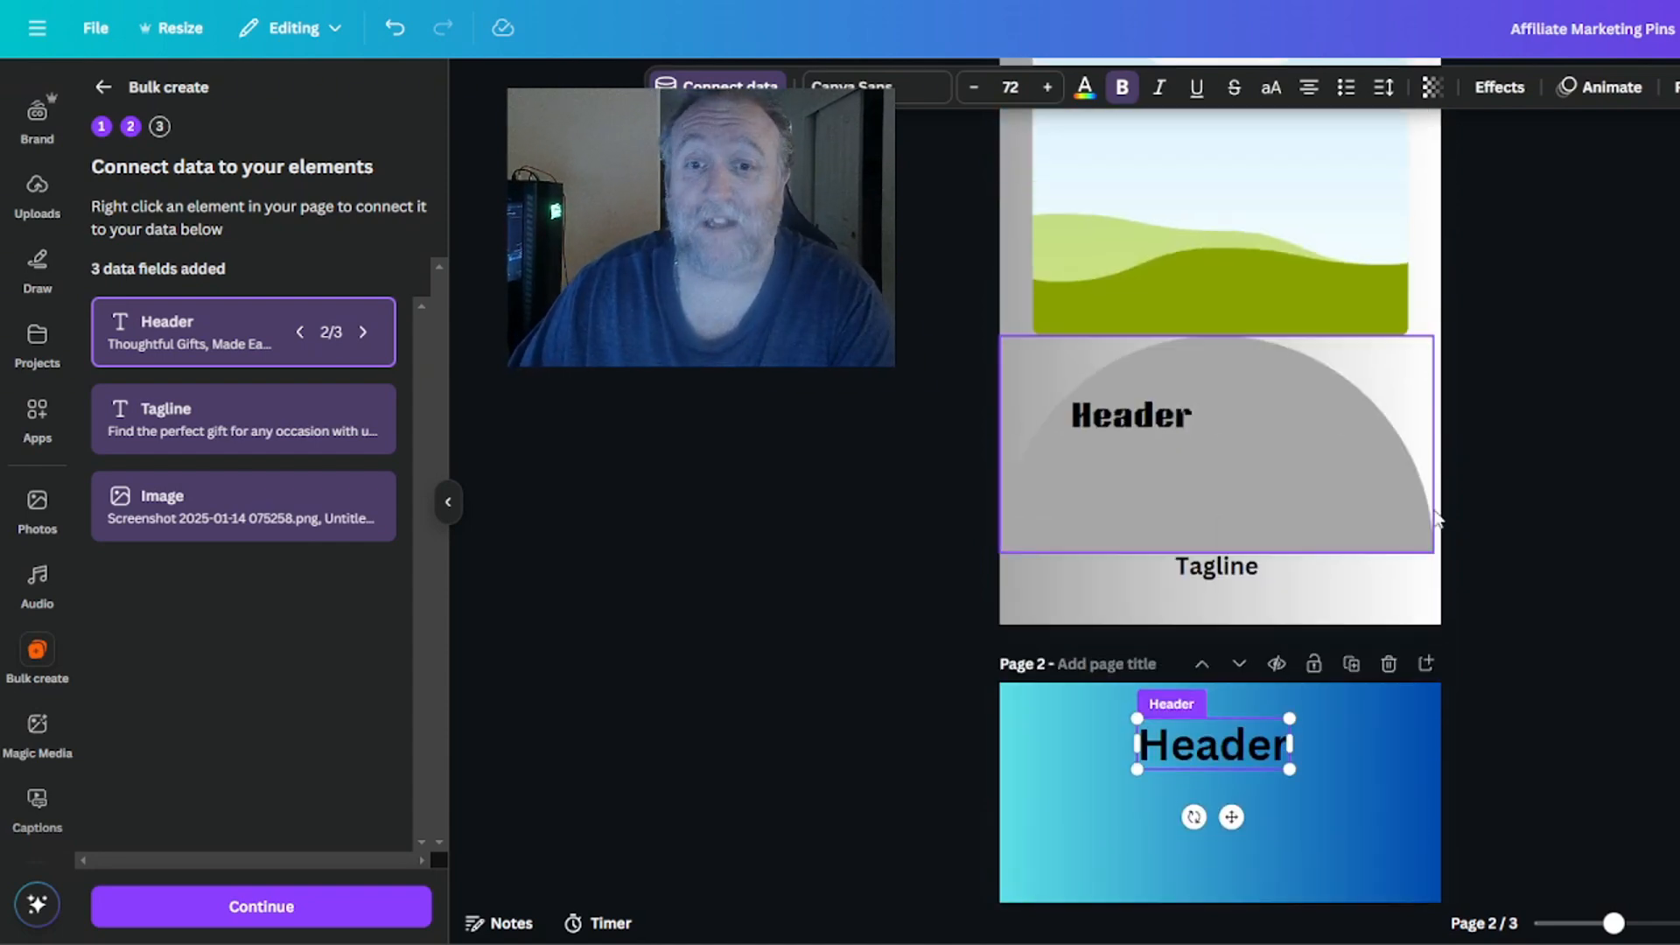
pyautogui.click(1672, 493)
pyautogui.scroll(1, 1671, 493)
pyautogui.scroll(-5, 1672, 493)
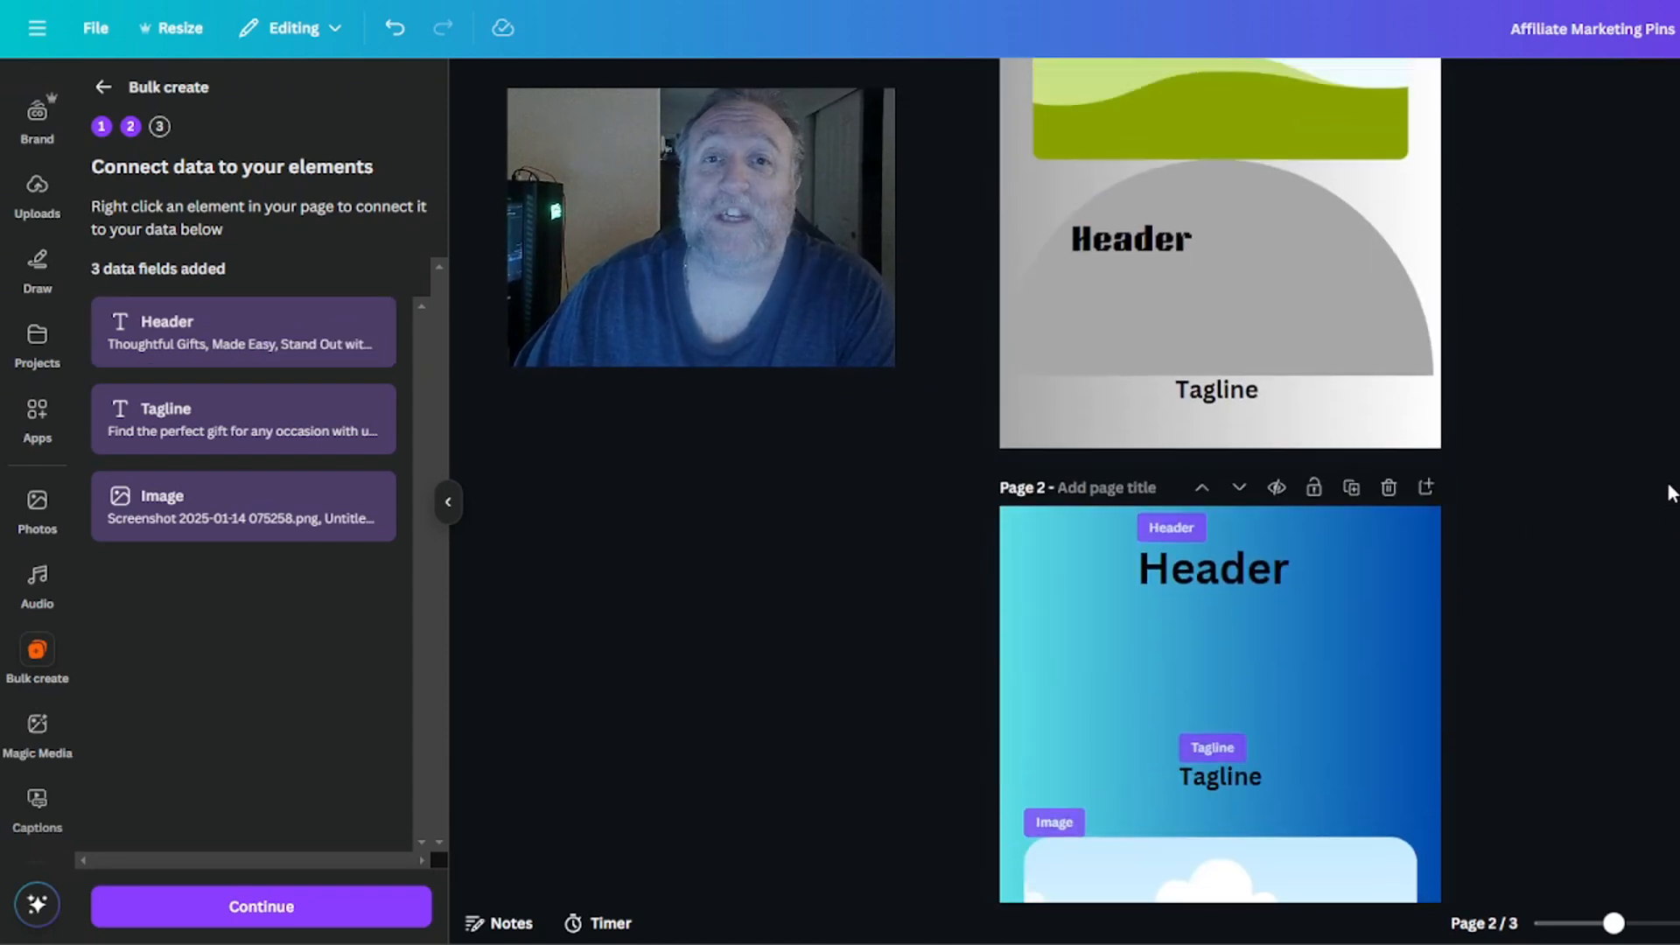
pyautogui.scroll(5, 1671, 492)
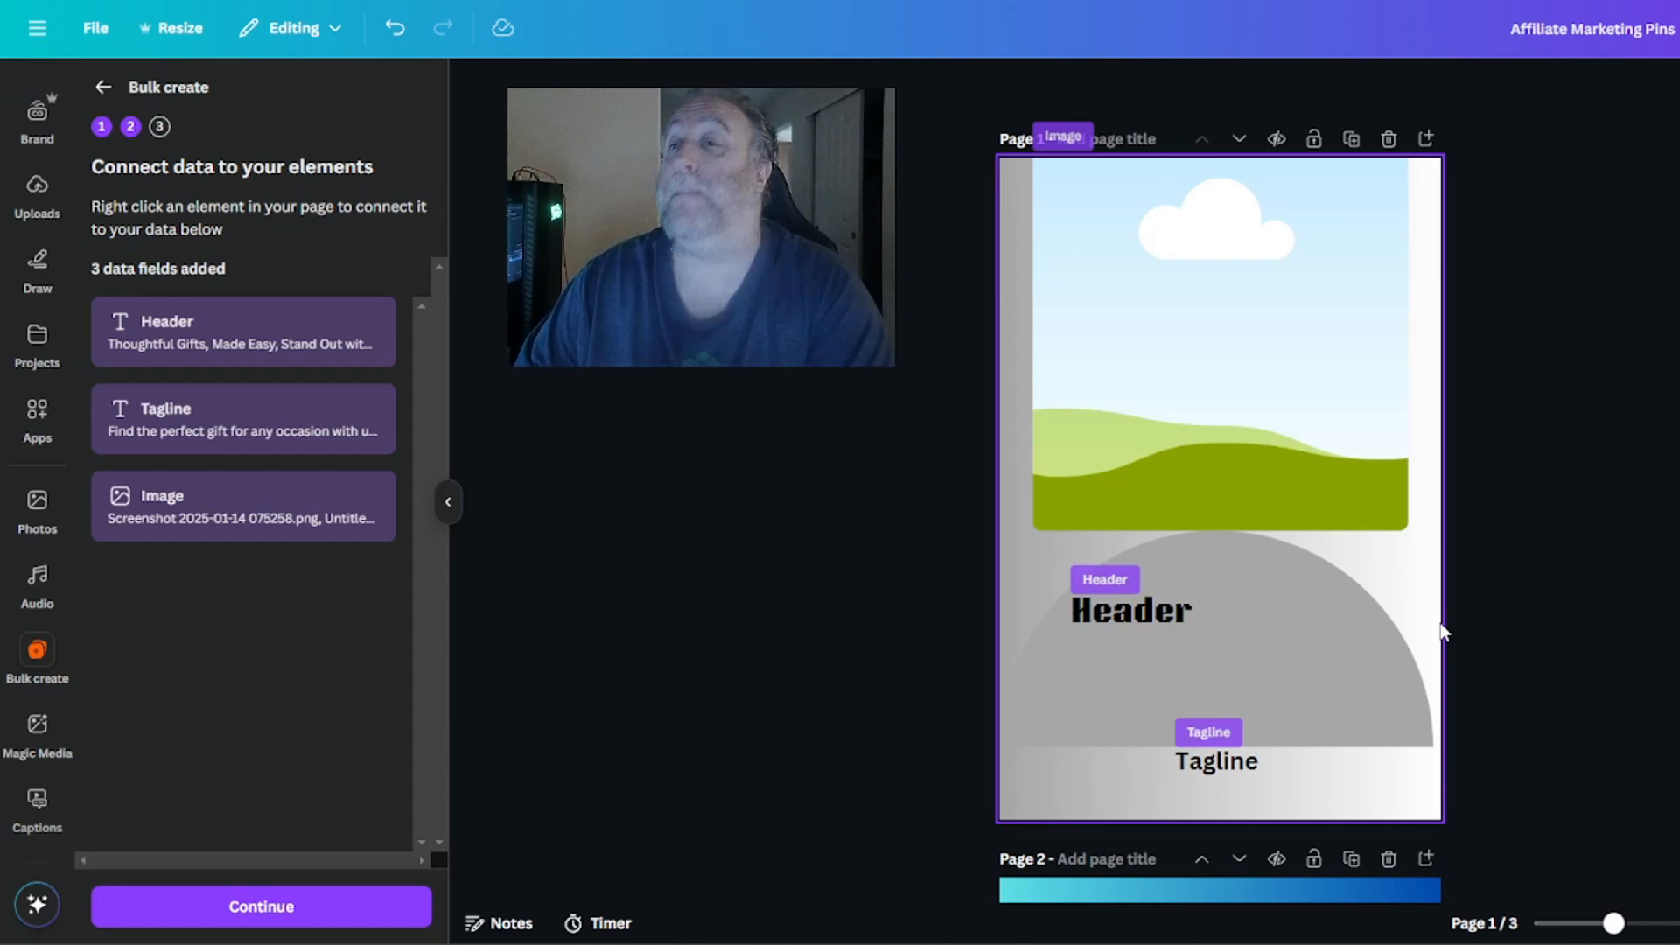
pyautogui.scroll(-8, 1657, 510)
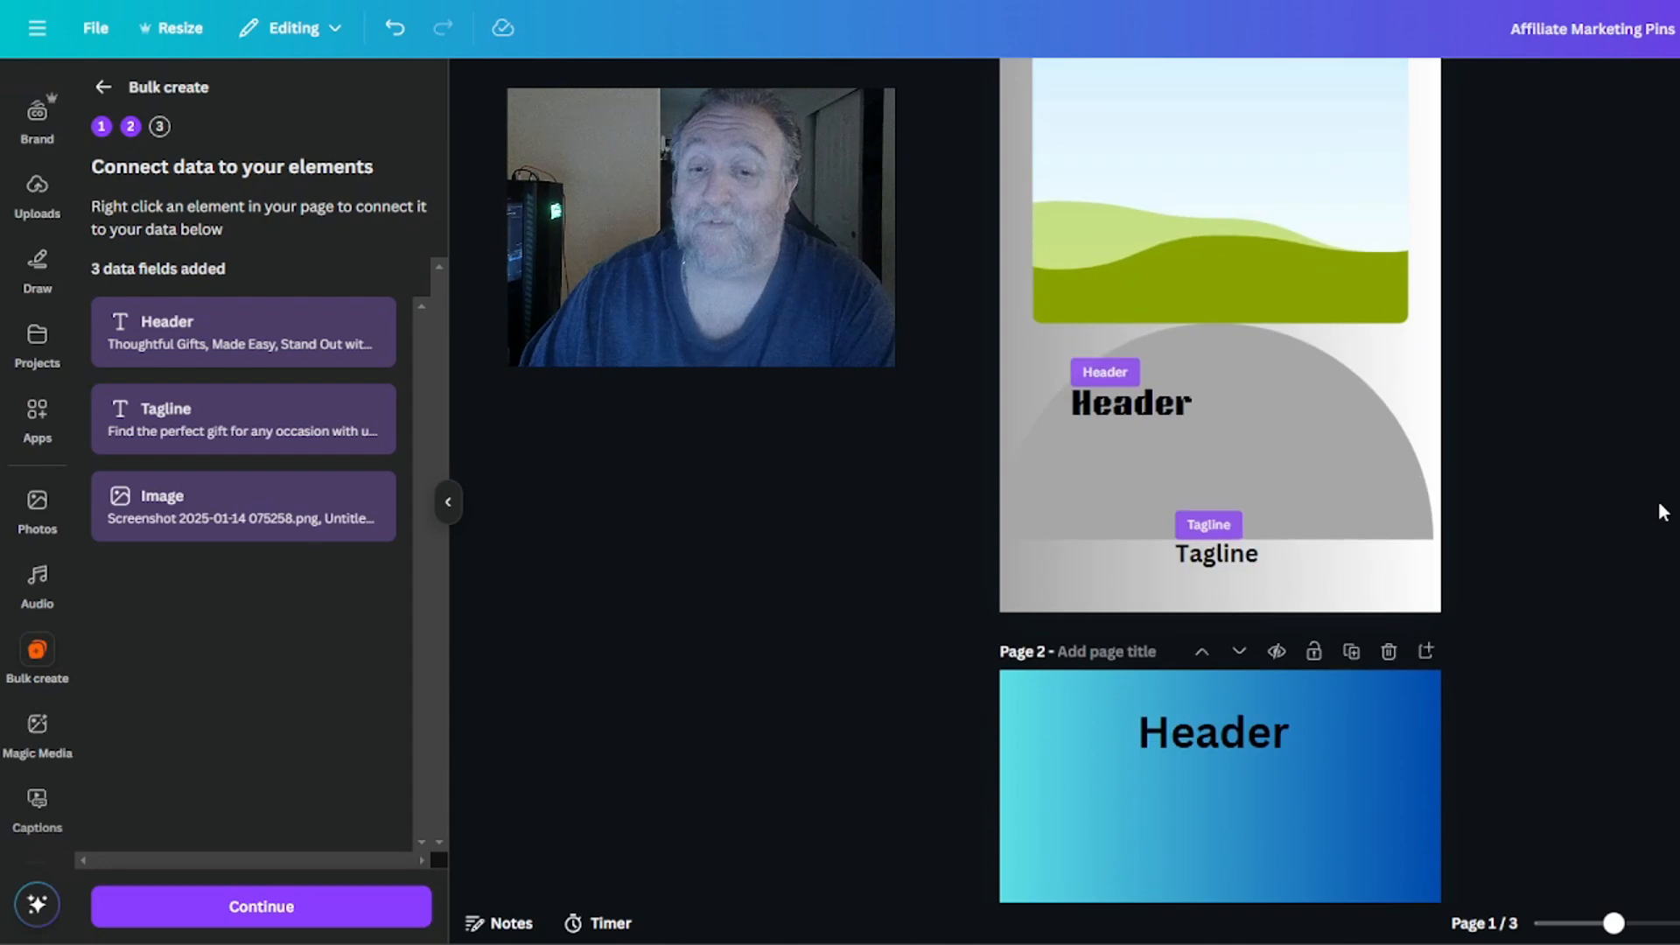
# Reconnect the image placeholder on page 3 to the Image data field.
pyautogui.scroll(-4, 1138, 217)
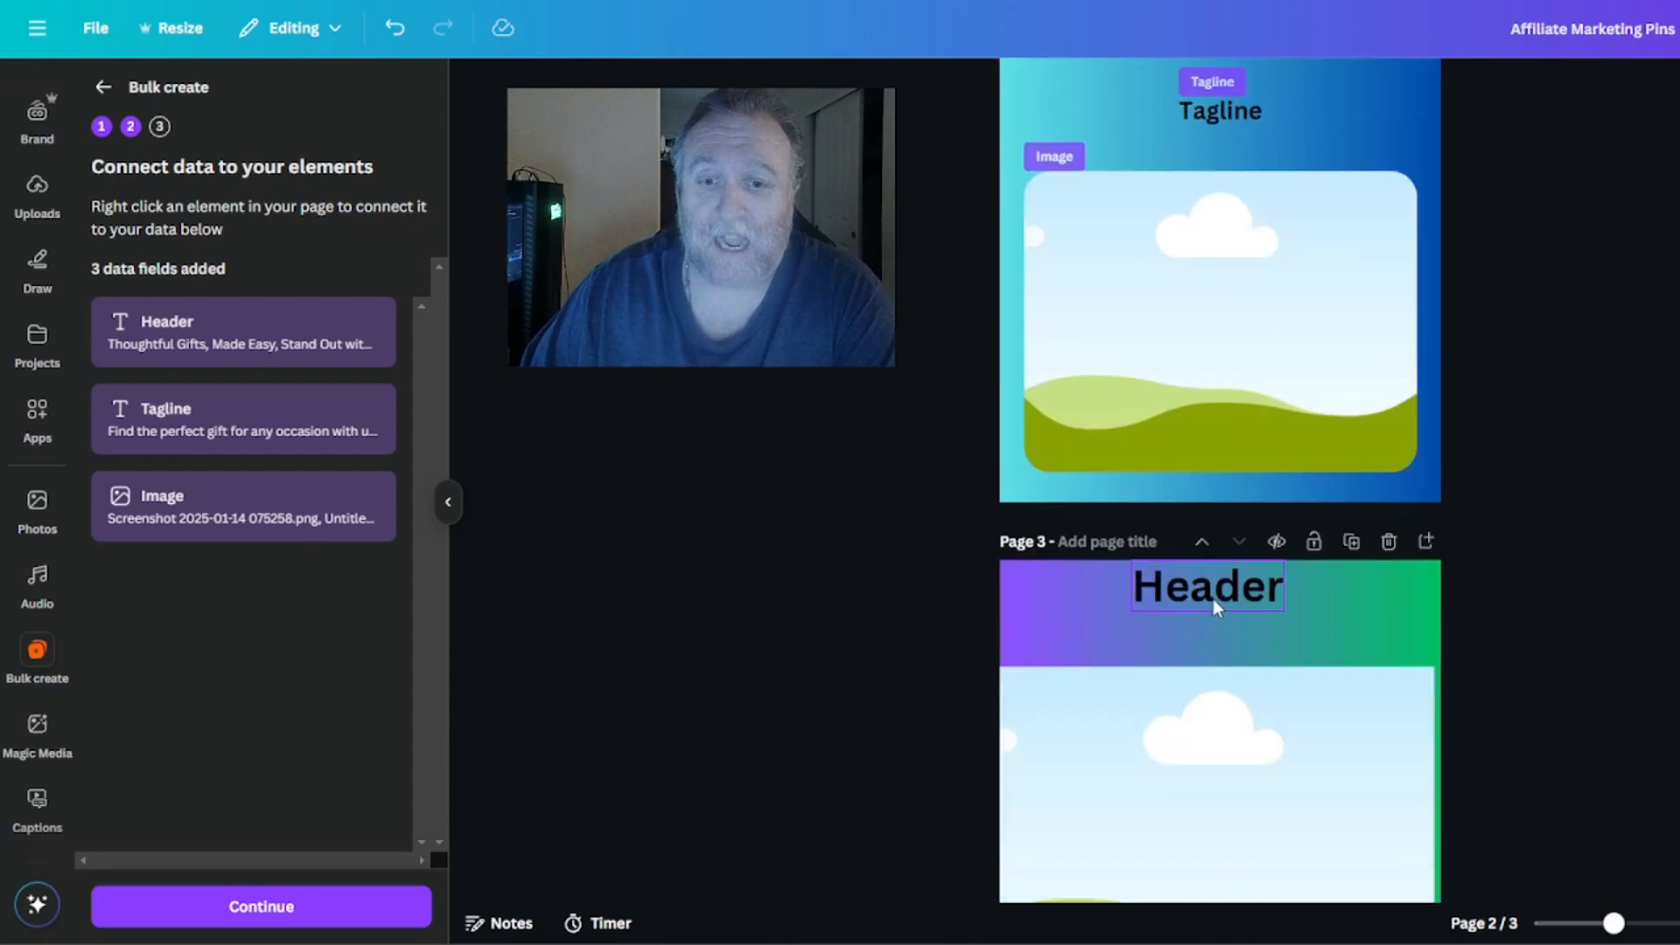
pyautogui.scroll(-3, 1225, 560)
pyautogui.click(1233, 298)
pyautogui.scroll(-1, 1171, 642)
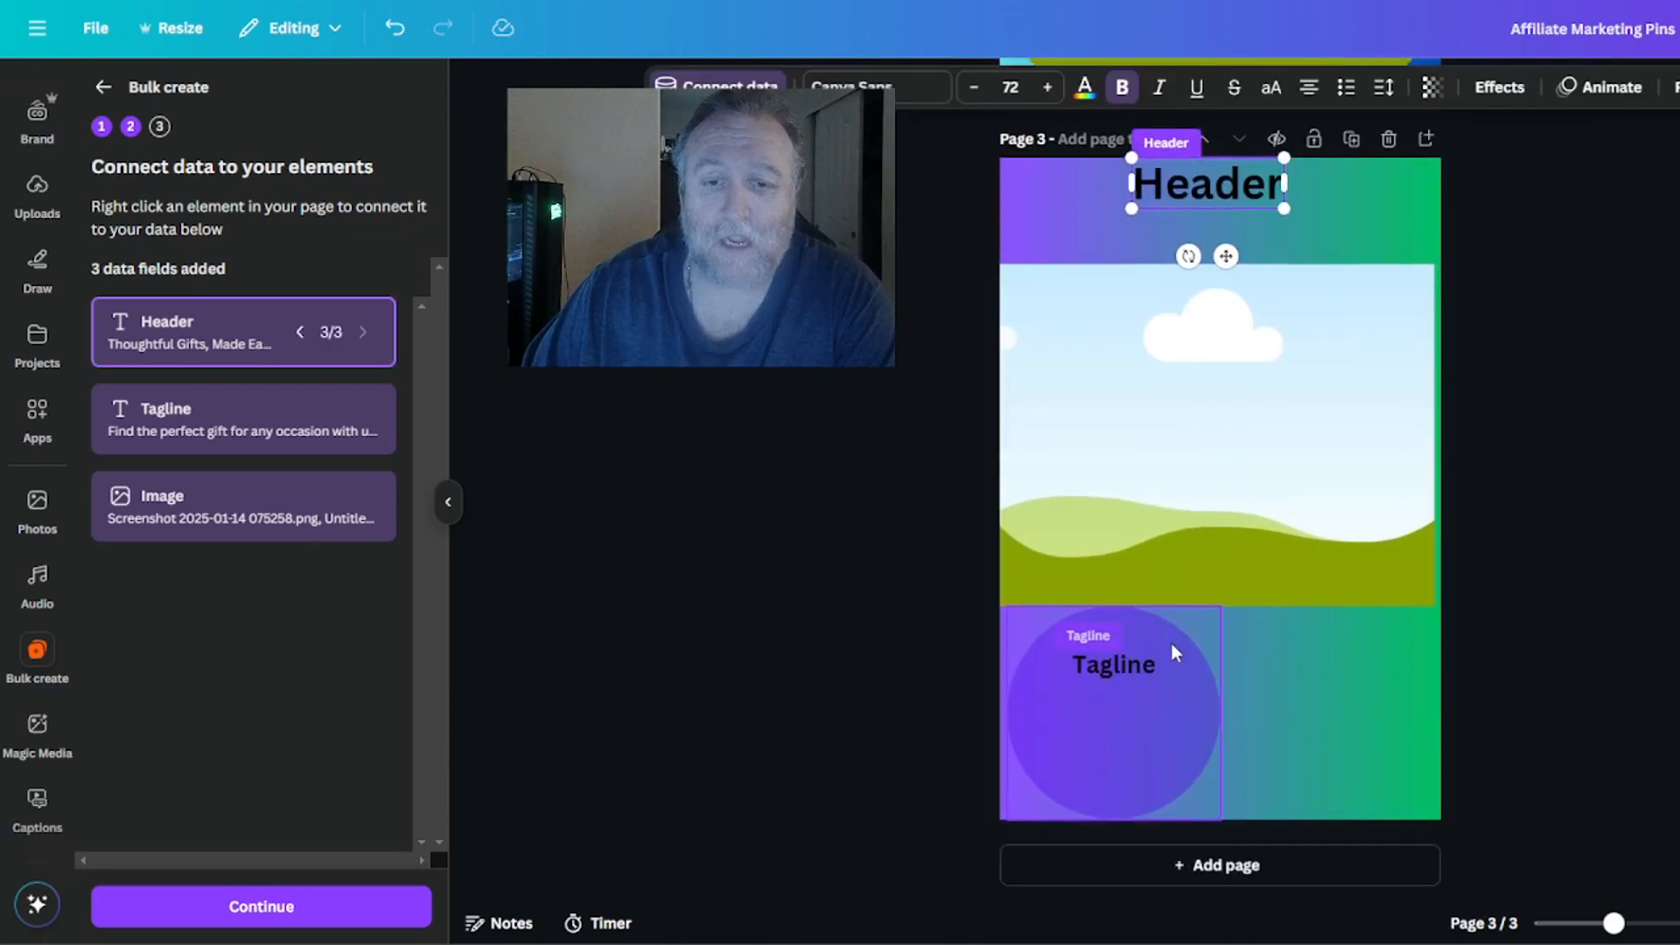
pyautogui.click(1214, 463)
pyautogui.click(1007, 86)
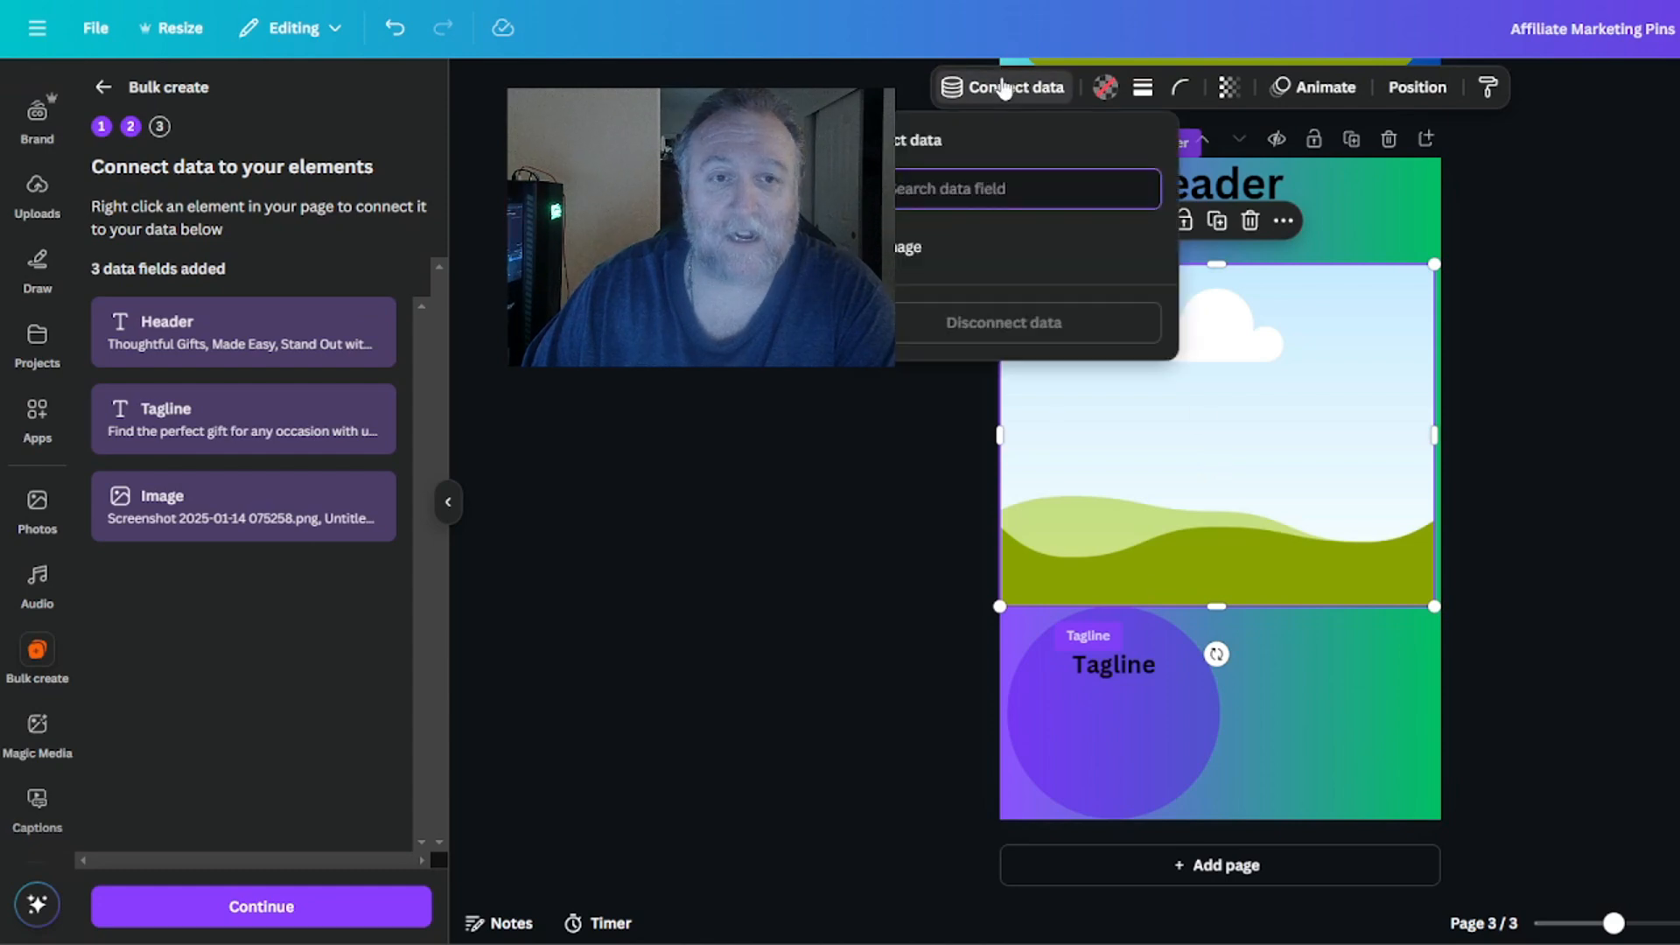
pyautogui.click(901, 248)
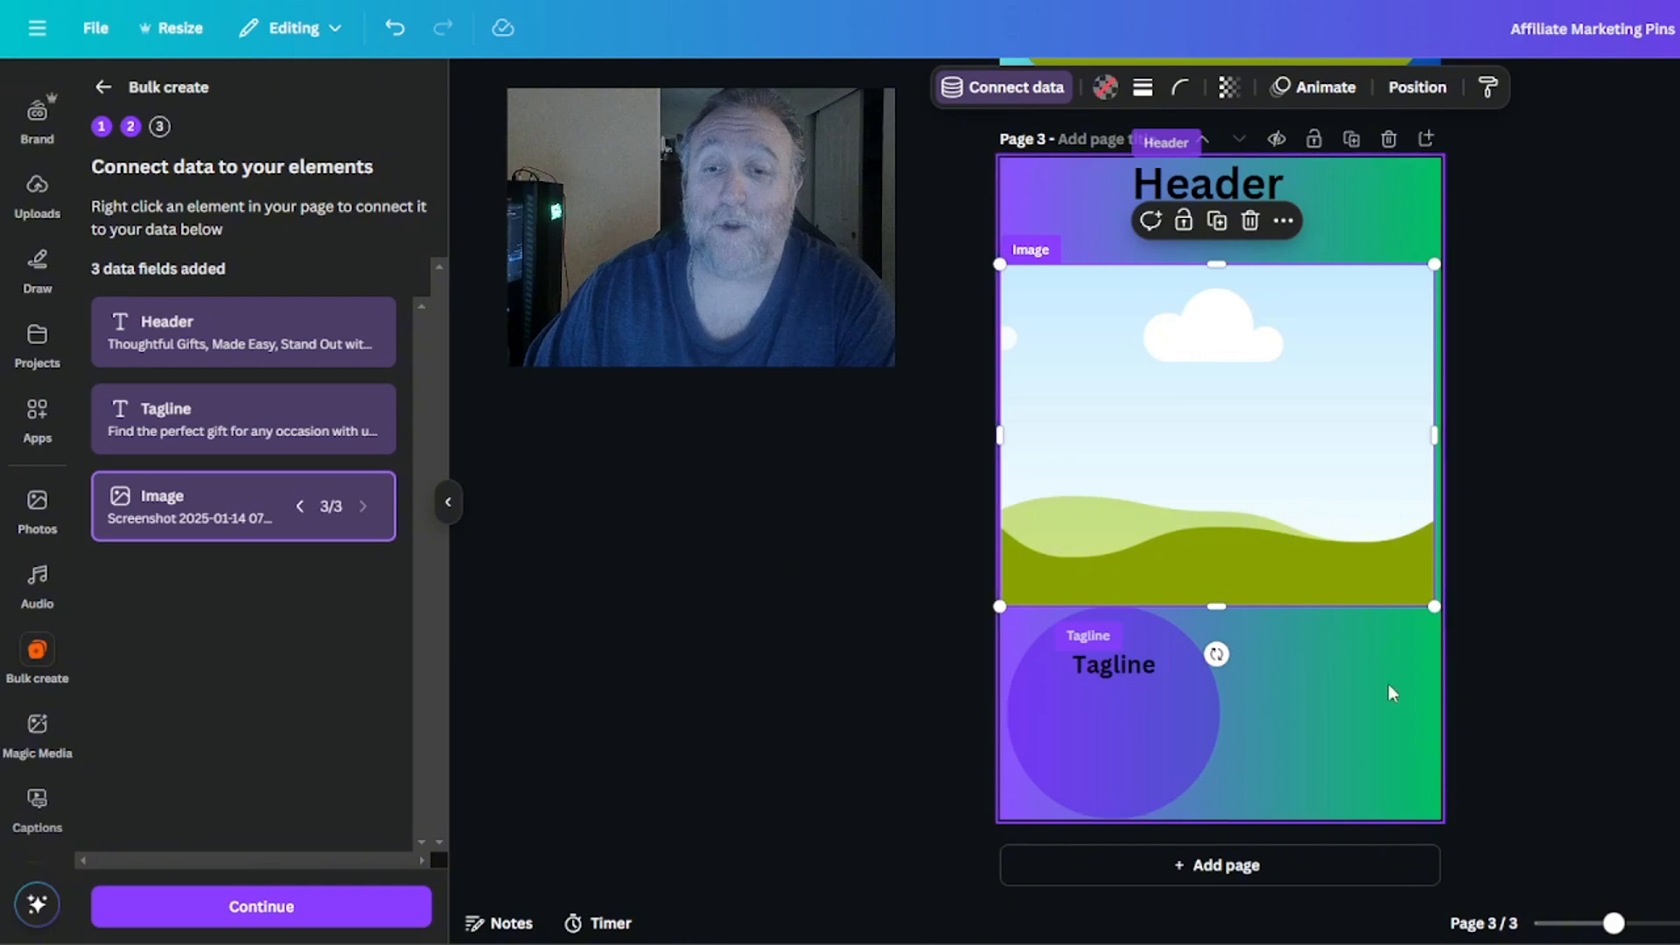
# Continue to applying the data and generate 5 designs with all rows selected.
pyautogui.scroll(15, 1608, 591)
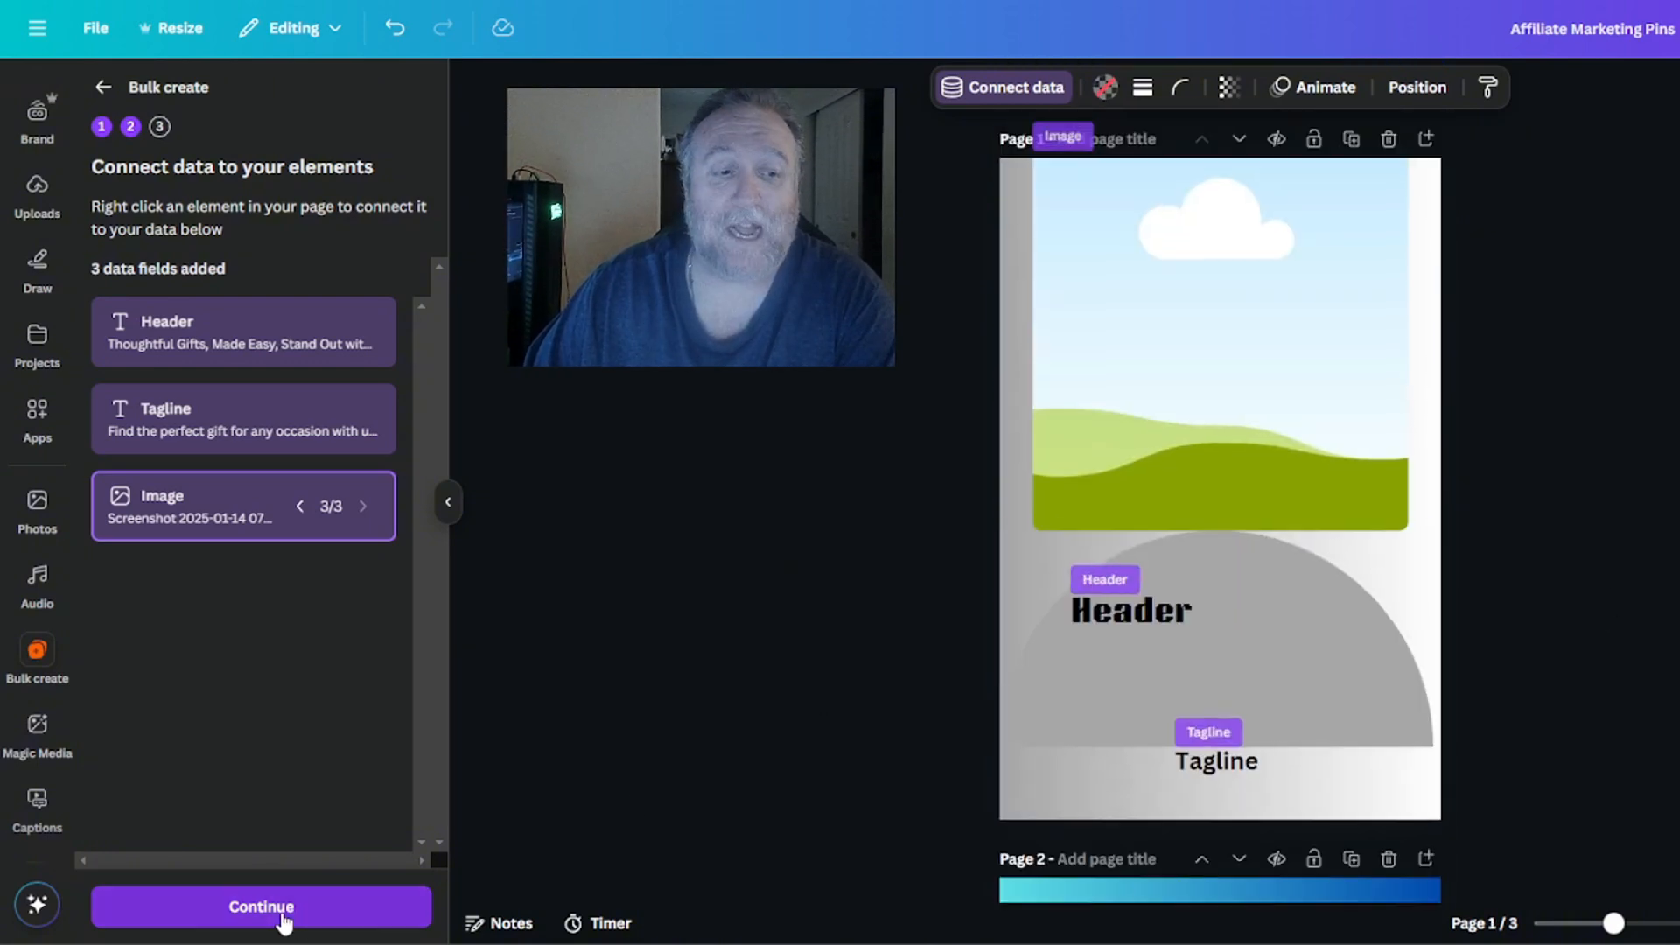
pyautogui.click(280, 907)
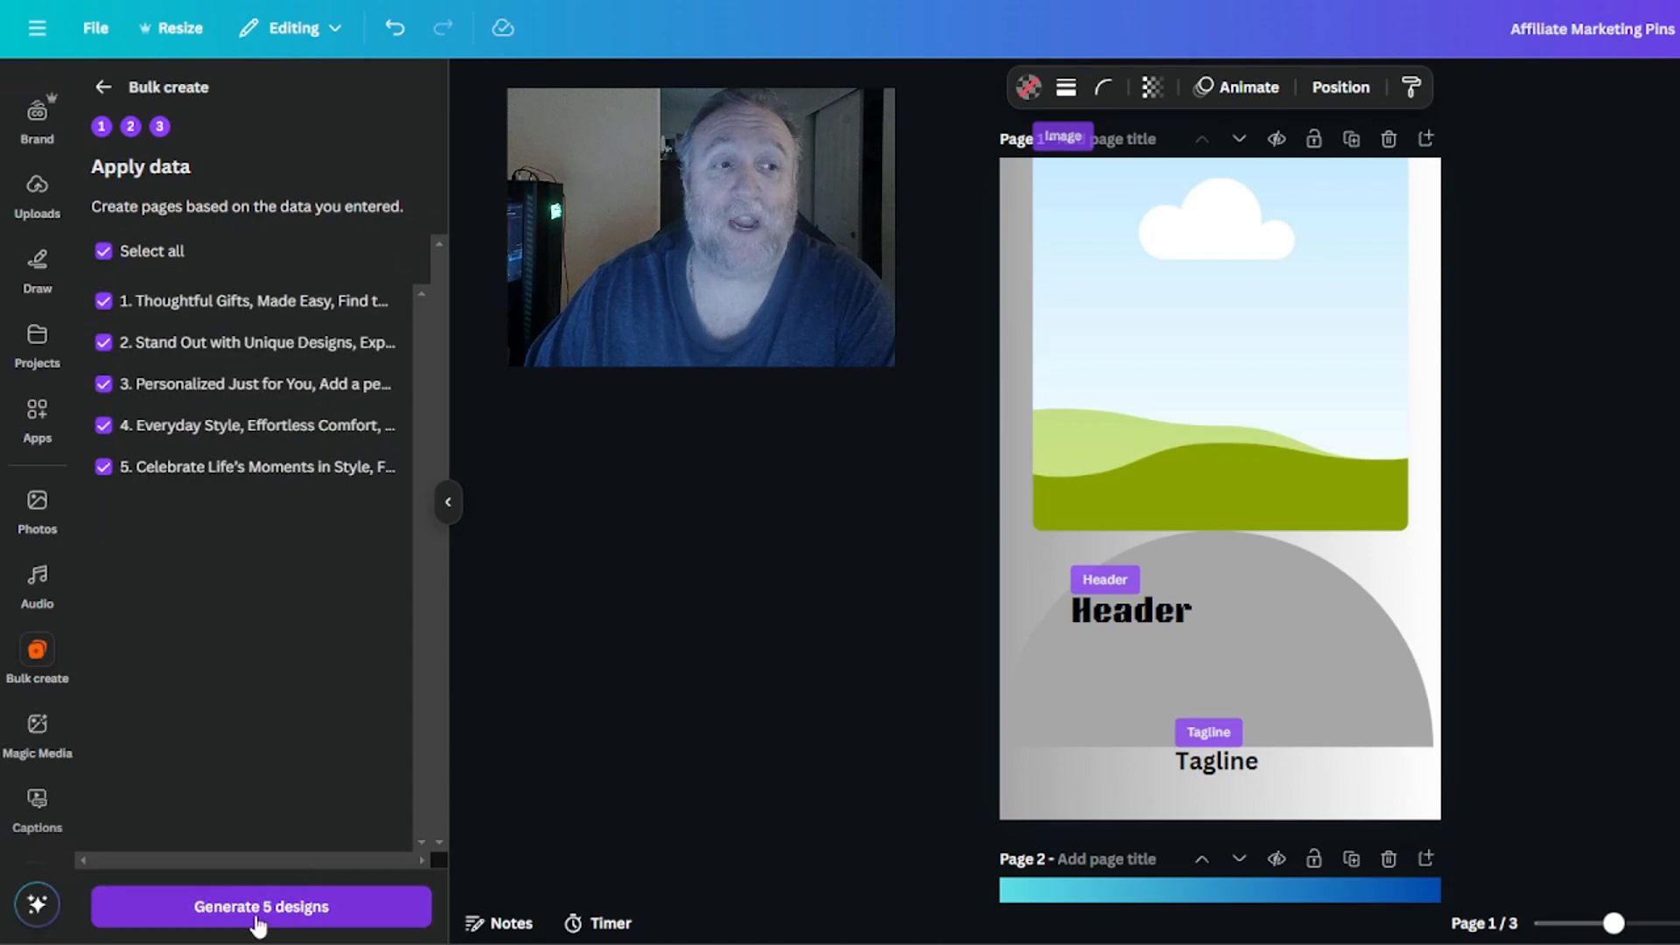
pyautogui.click(259, 919)
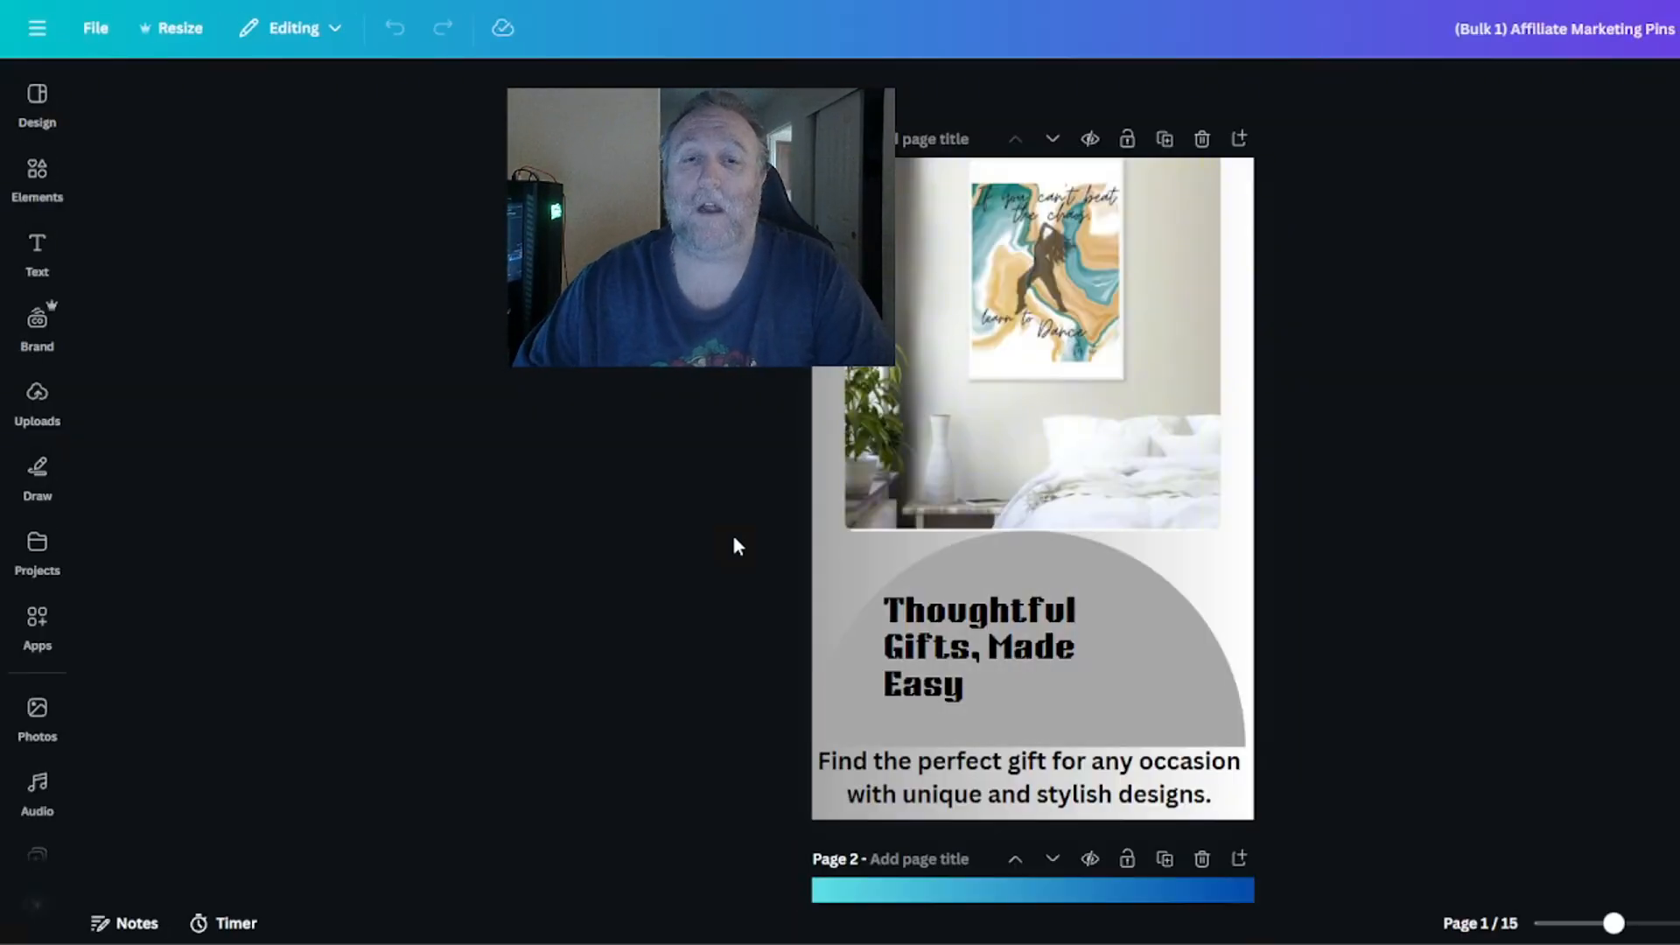
# Move the tagline on page 2 of the generated design up, away from the image.
pyautogui.scroll(-6, 1298, 450)
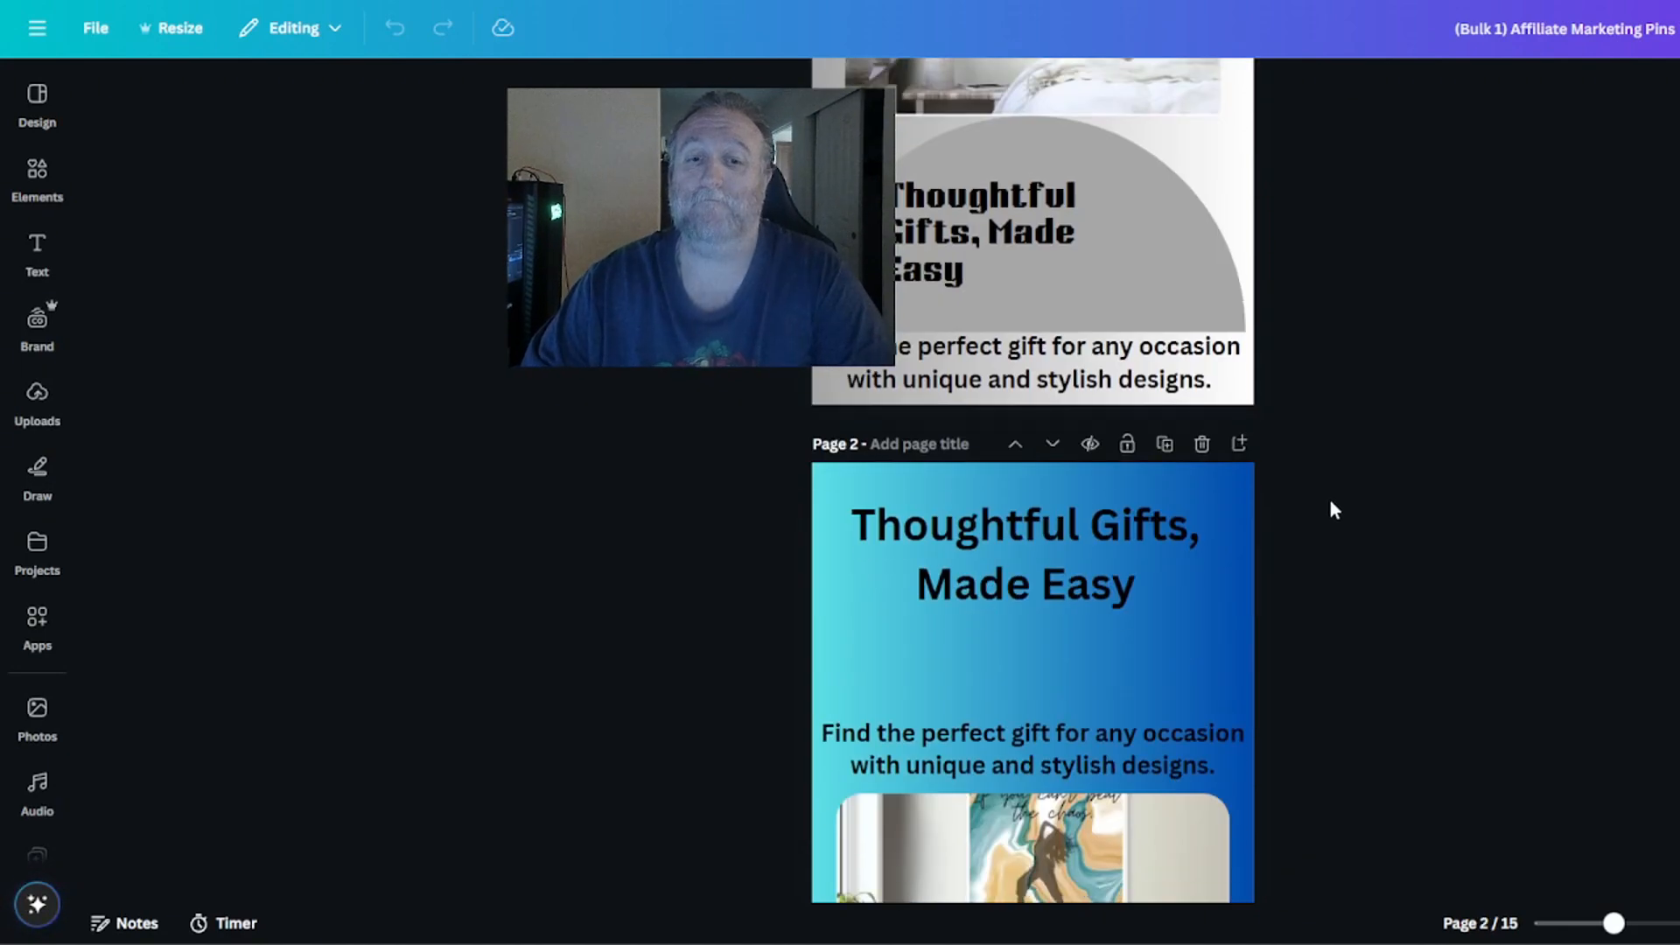
pyautogui.scroll(-4, 1074, 464)
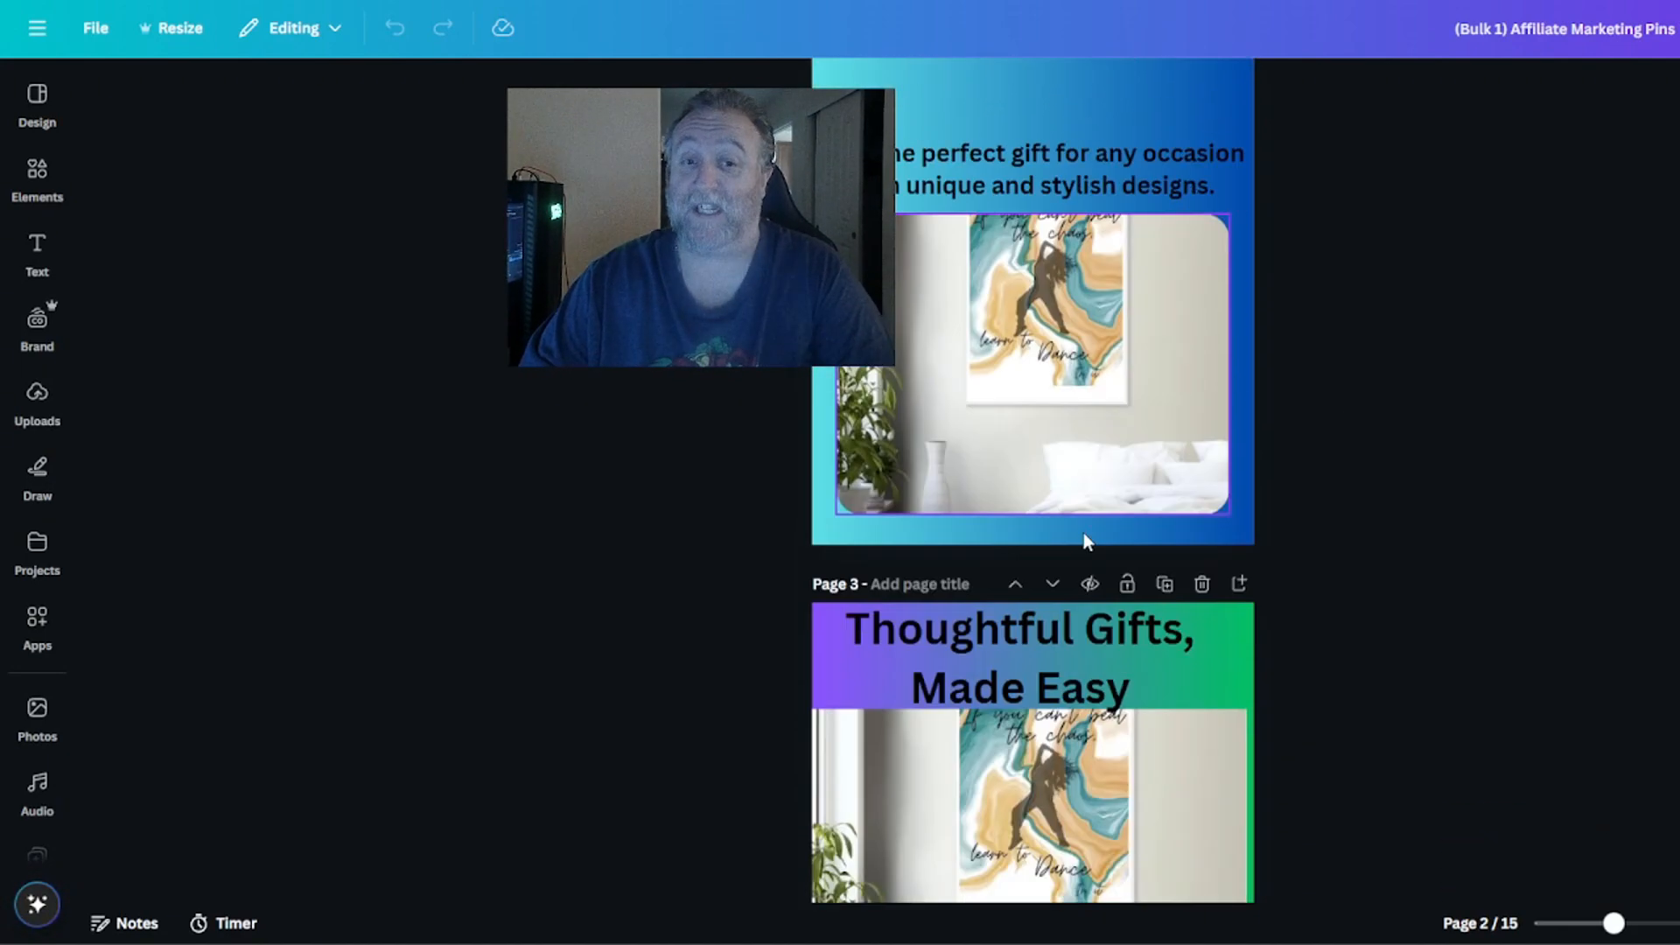
pyautogui.moveTo(1067, 328); pyautogui.dragTo(1069, 286)
# Widen the "Thoughtful Gifts, Made Easy" heading on page 1 to fit two lines and move it slightly lower in the grey half-circle.
pyautogui.scroll(6, 1262, 394)
pyautogui.click(1079, 339)
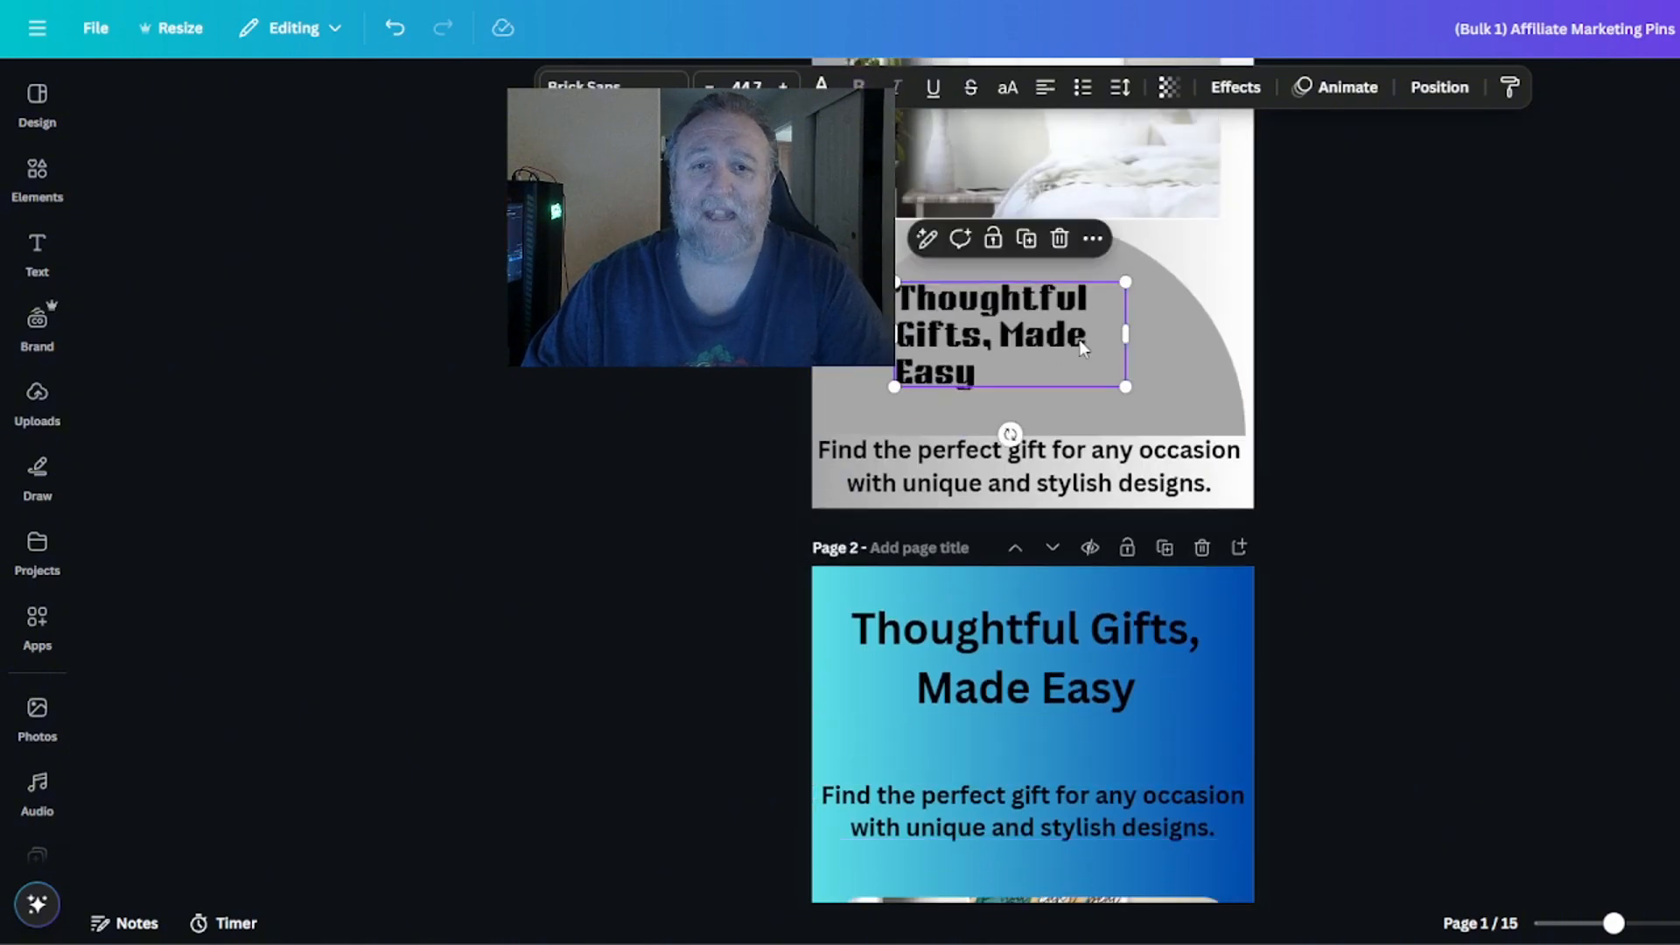
pyautogui.doubleClick(1125, 333)
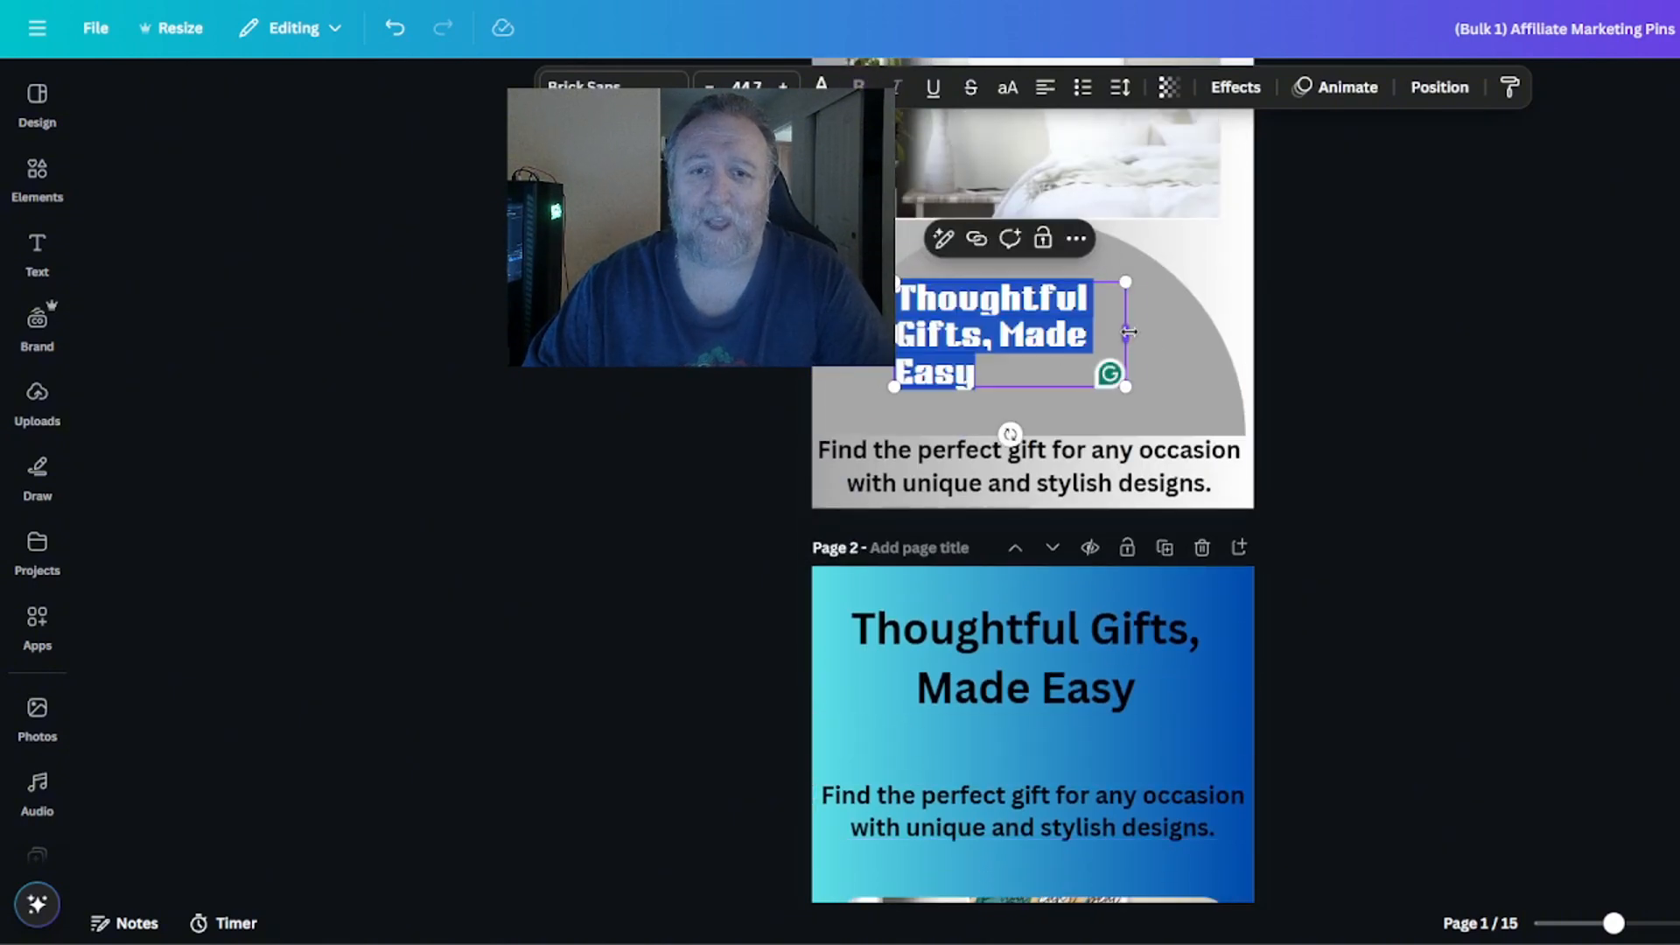
pyautogui.moveTo(1125, 333); pyautogui.dragTo(1190, 330)
pyautogui.click(1375, 378)
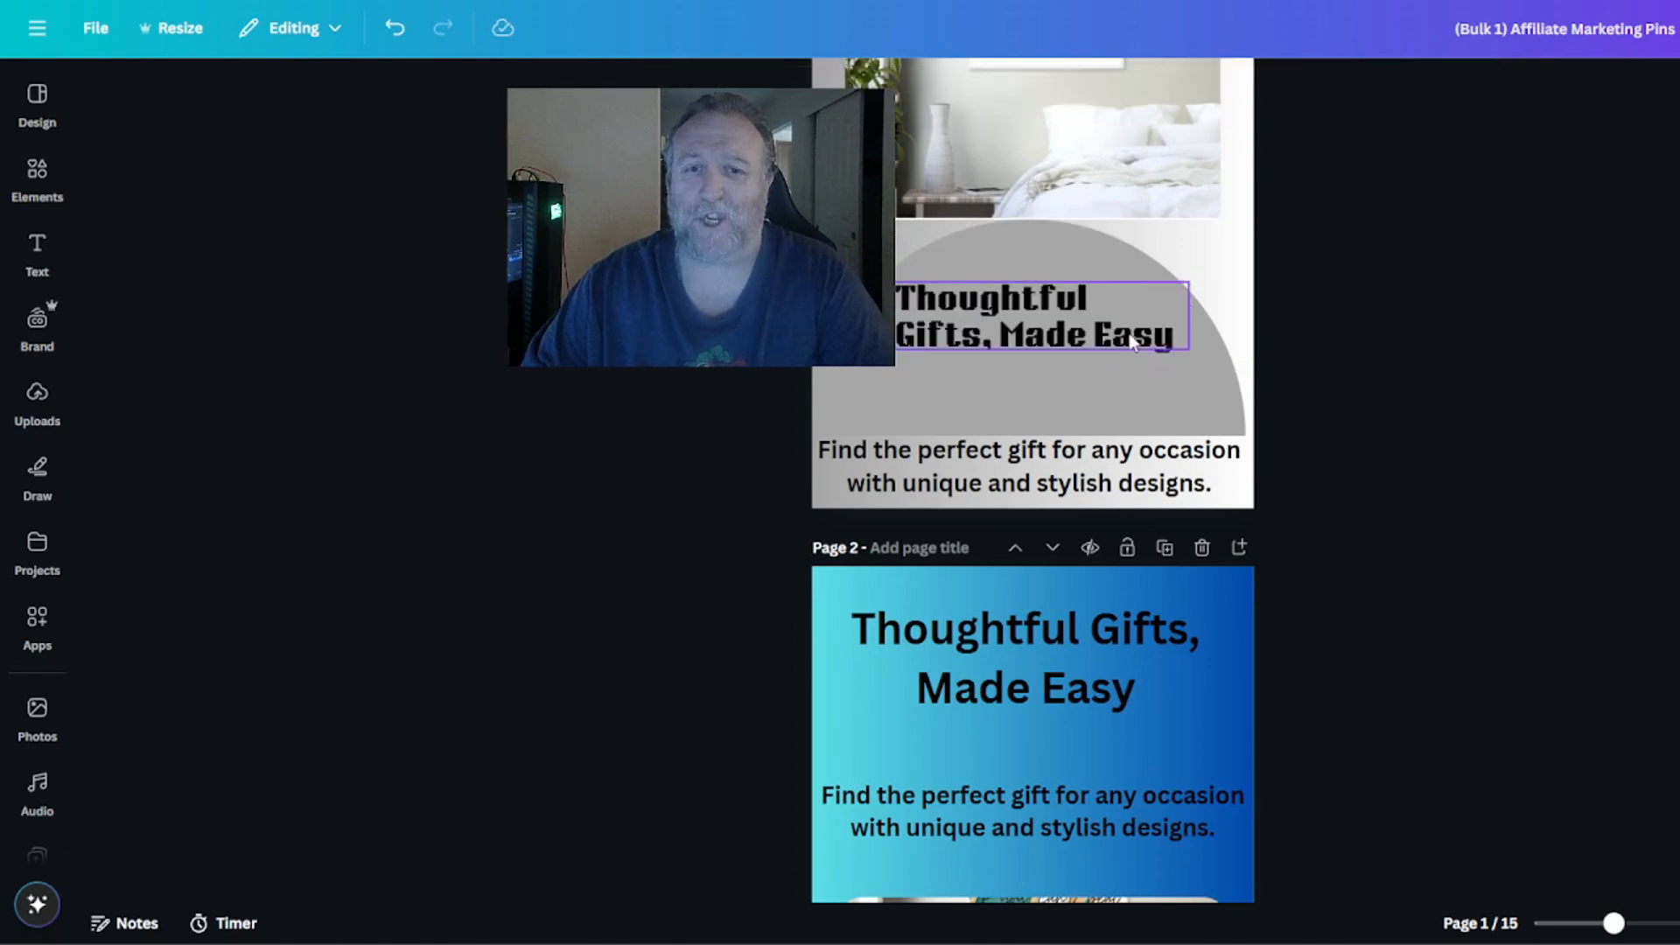
pyautogui.moveTo(1073, 317); pyautogui.dragTo(1064, 350)
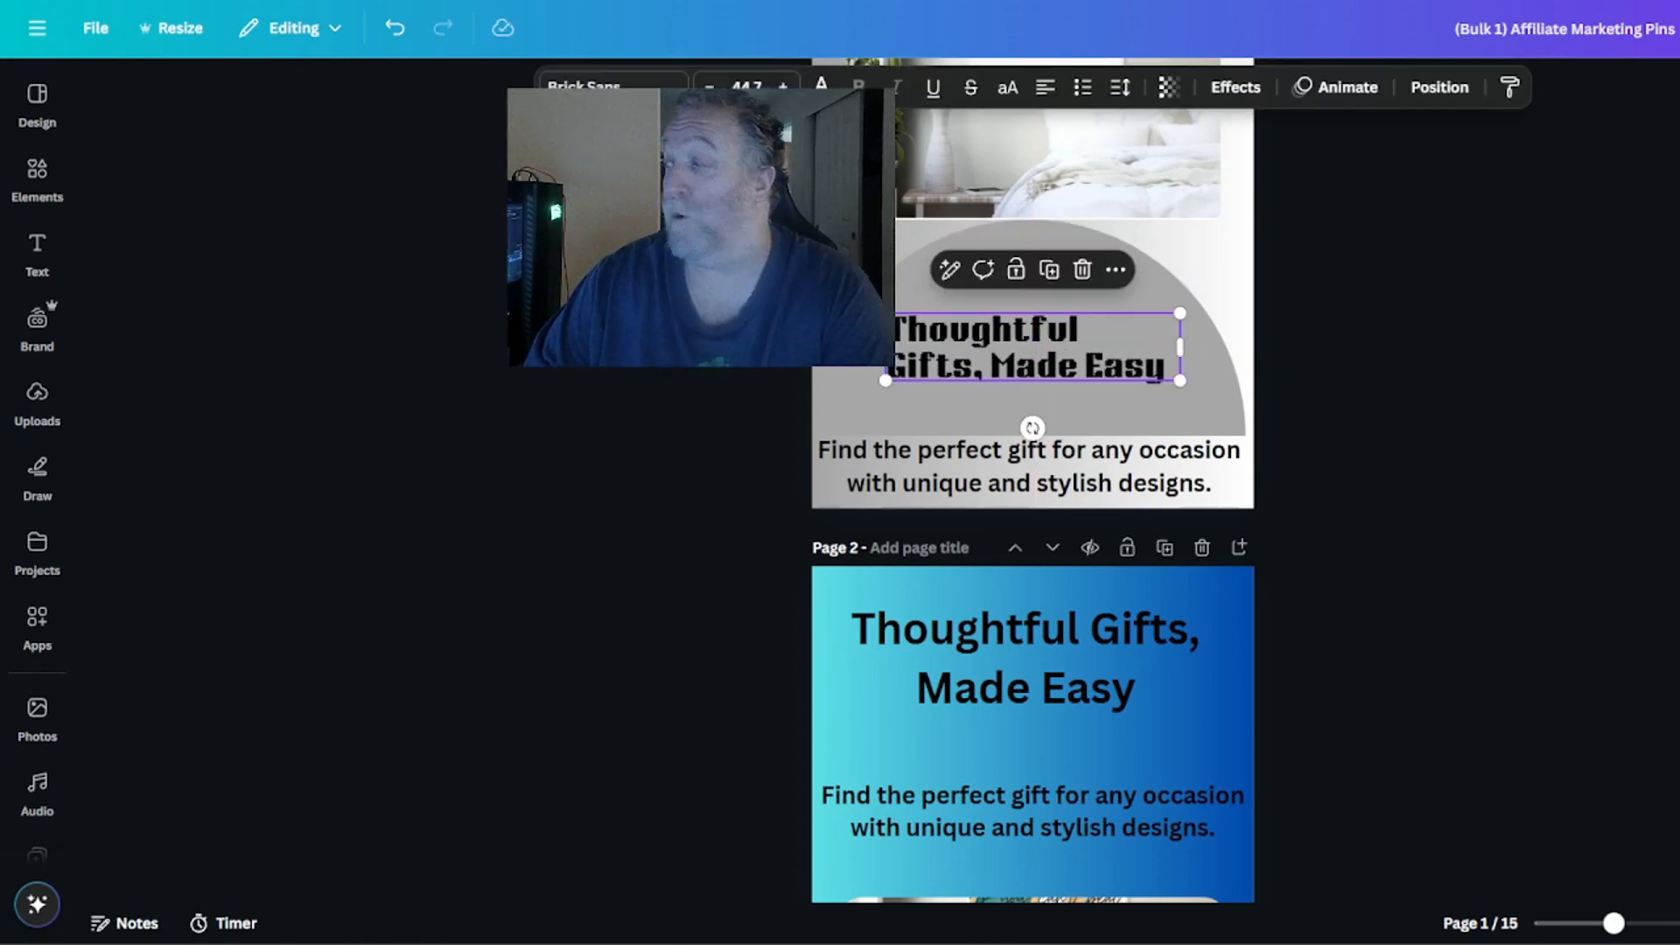
# Stretch the image on page 2 upward to show the whole wall print and position it just below the tagline.
pyautogui.scroll(-8, 1646, 612)
pyautogui.scroll(3, 1652, 605)
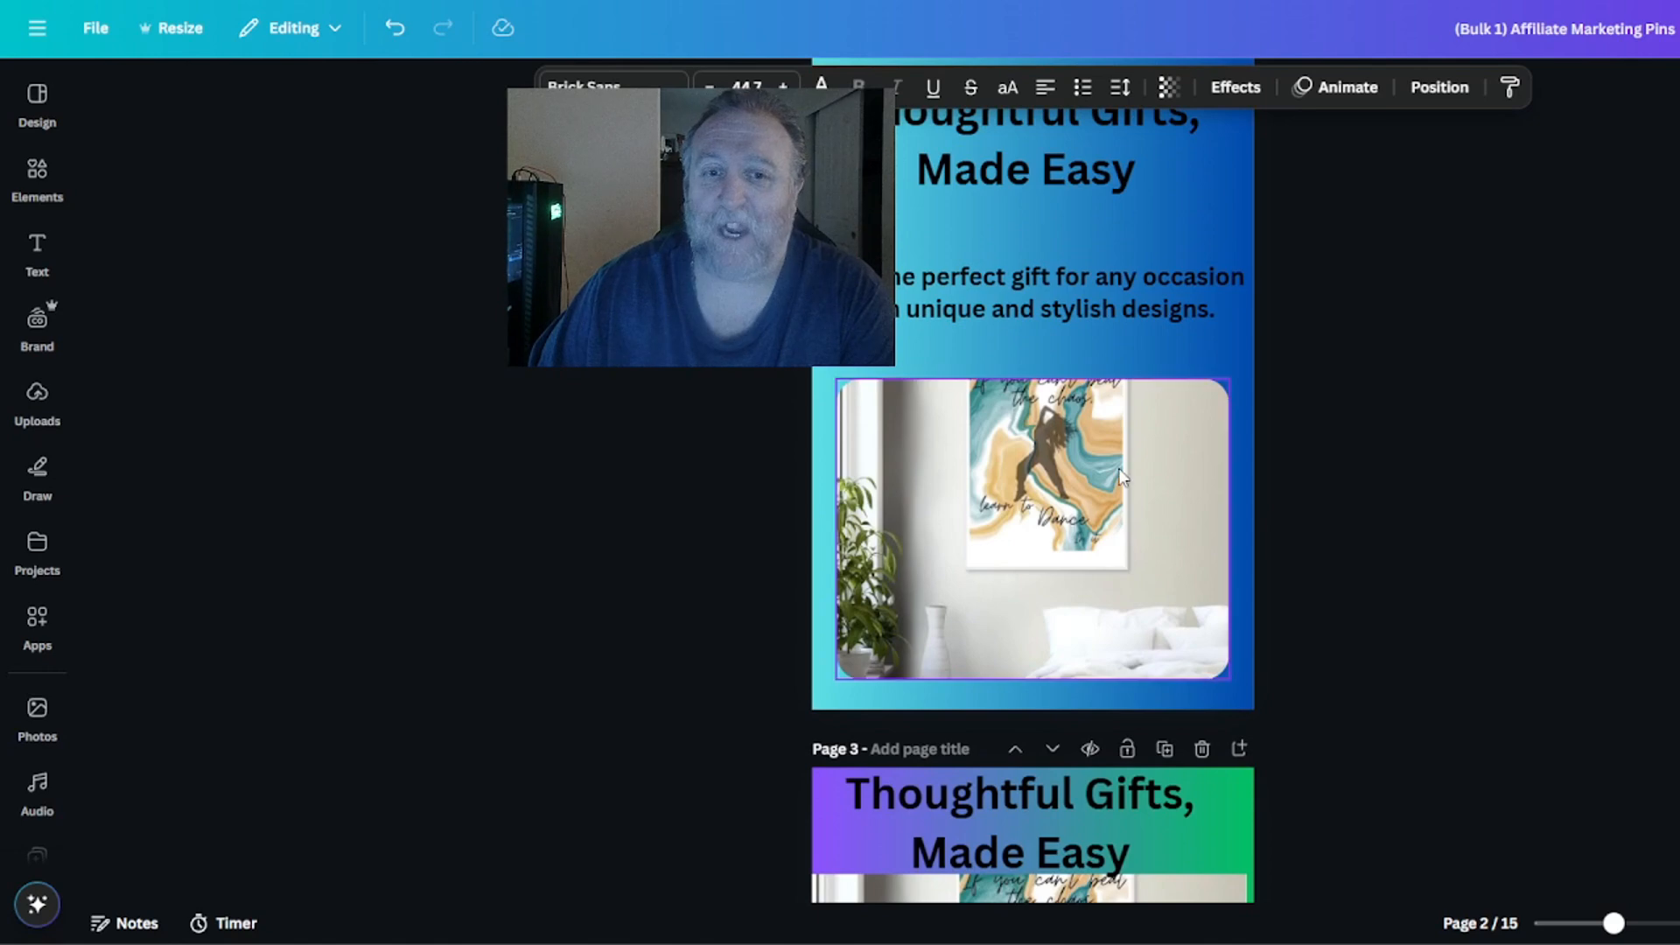
pyautogui.click(1053, 396)
pyautogui.moveTo(1037, 381); pyautogui.dragTo(1040, 324)
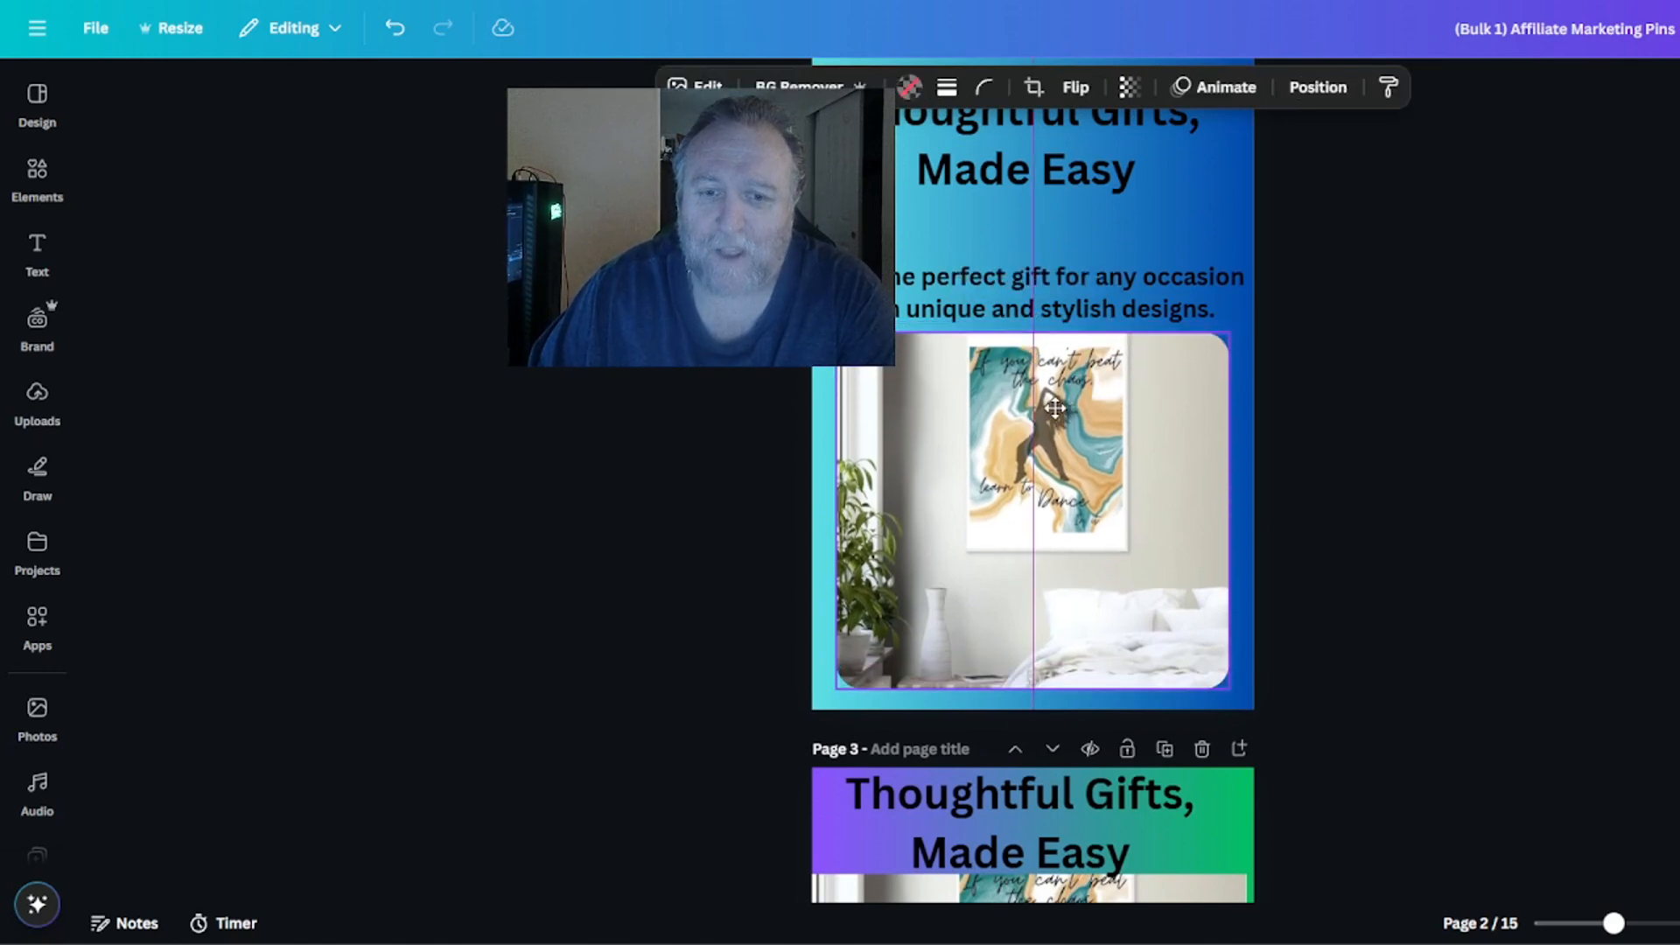
pyautogui.click(1519, 548)
# On page 3, shift the heading slightly right, move the image down below it and extend the image's top edge upward.
pyautogui.scroll(-5, 1519, 548)
pyautogui.moveTo(1059, 407); pyautogui.dragTo(1087, 385)
pyautogui.click(1050, 584)
pyautogui.moveTo(1050, 585); pyautogui.dragTo(1050, 607)
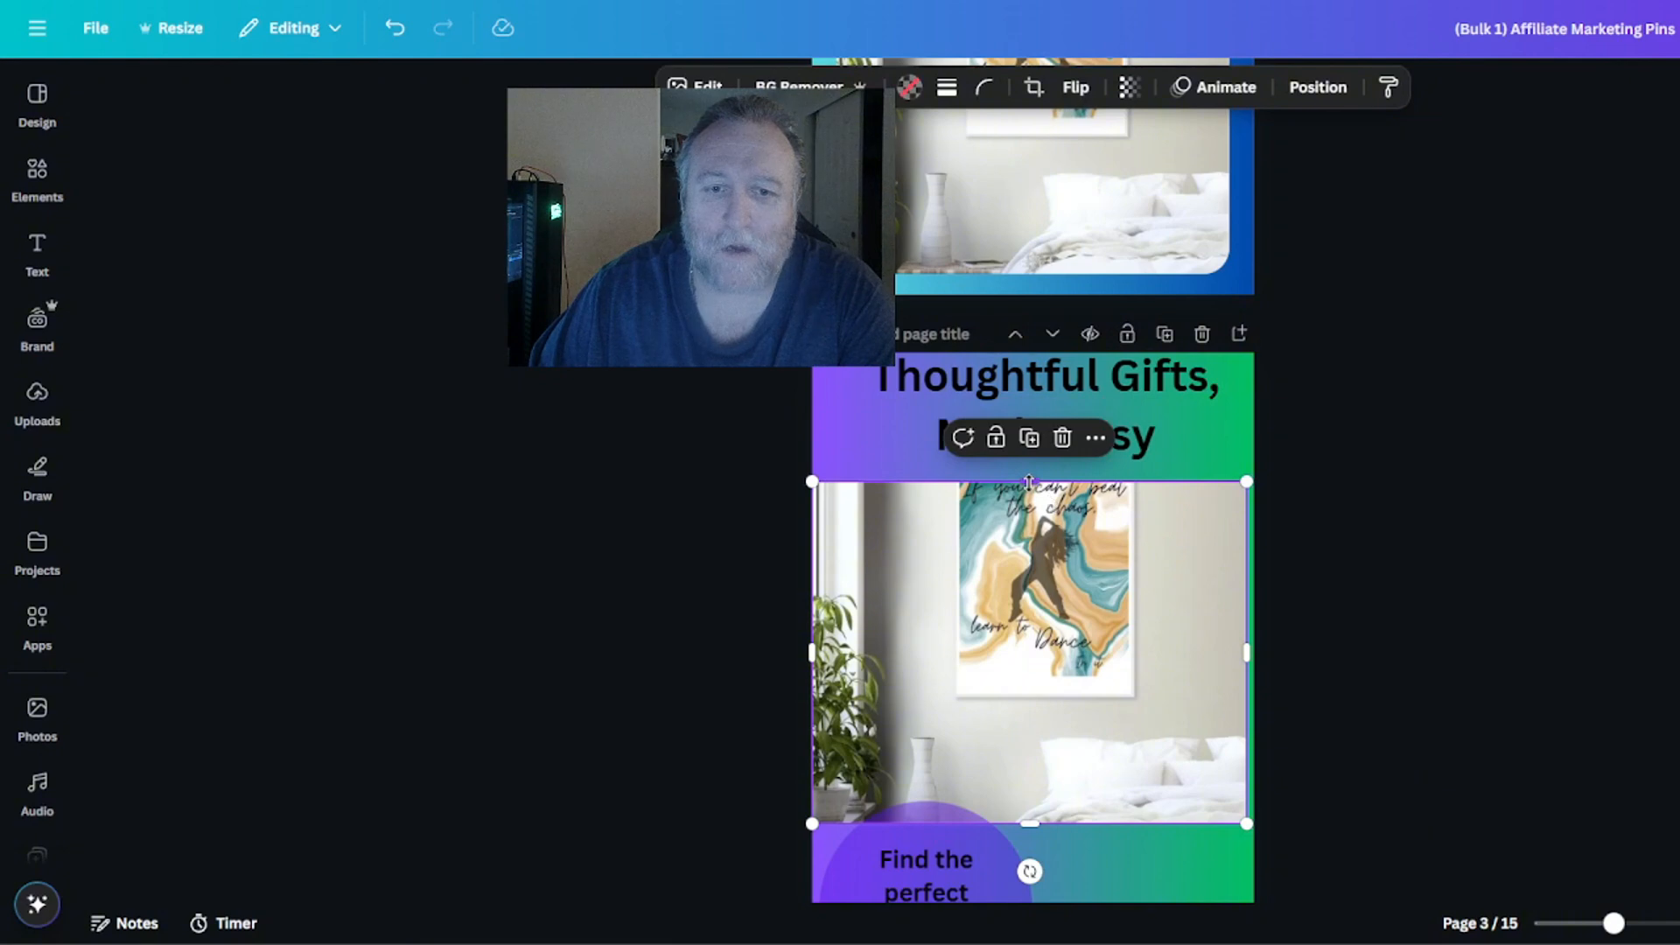
pyautogui.moveTo(1028, 482); pyautogui.dragTo(1029, 452)
pyautogui.click(1568, 572)
# On page 5, move the tagline up, stretch the image upward to show the model's face and move it down below the tagline.
pyautogui.scroll(-5, 1568, 572)
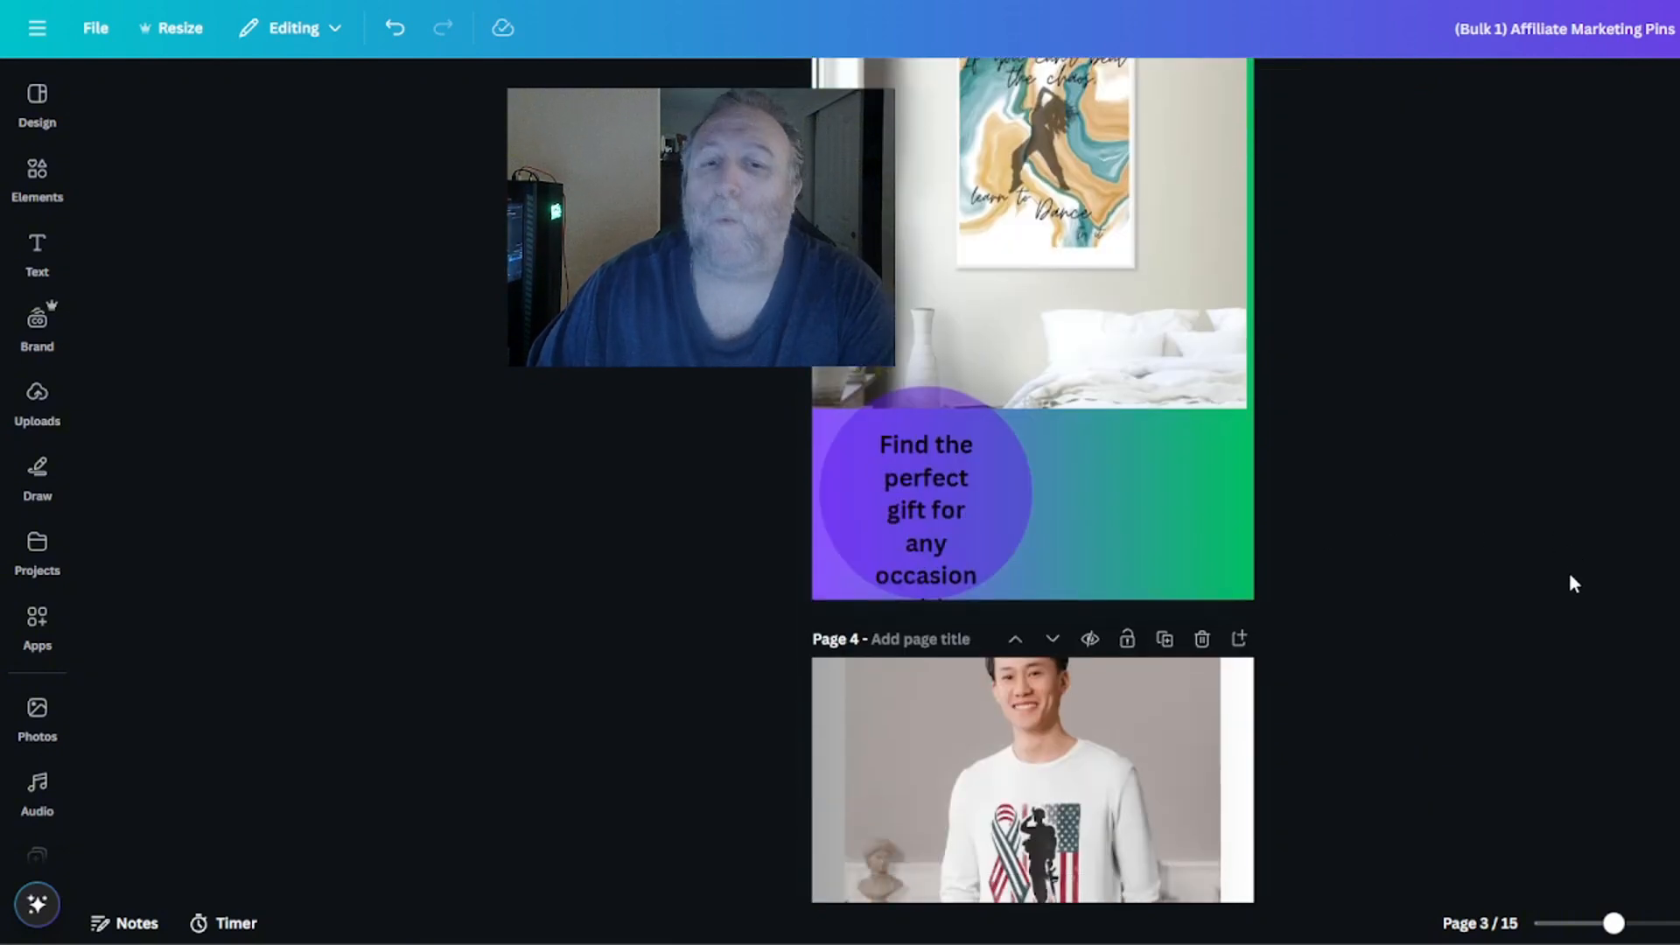
pyautogui.scroll(-12, 1568, 578)
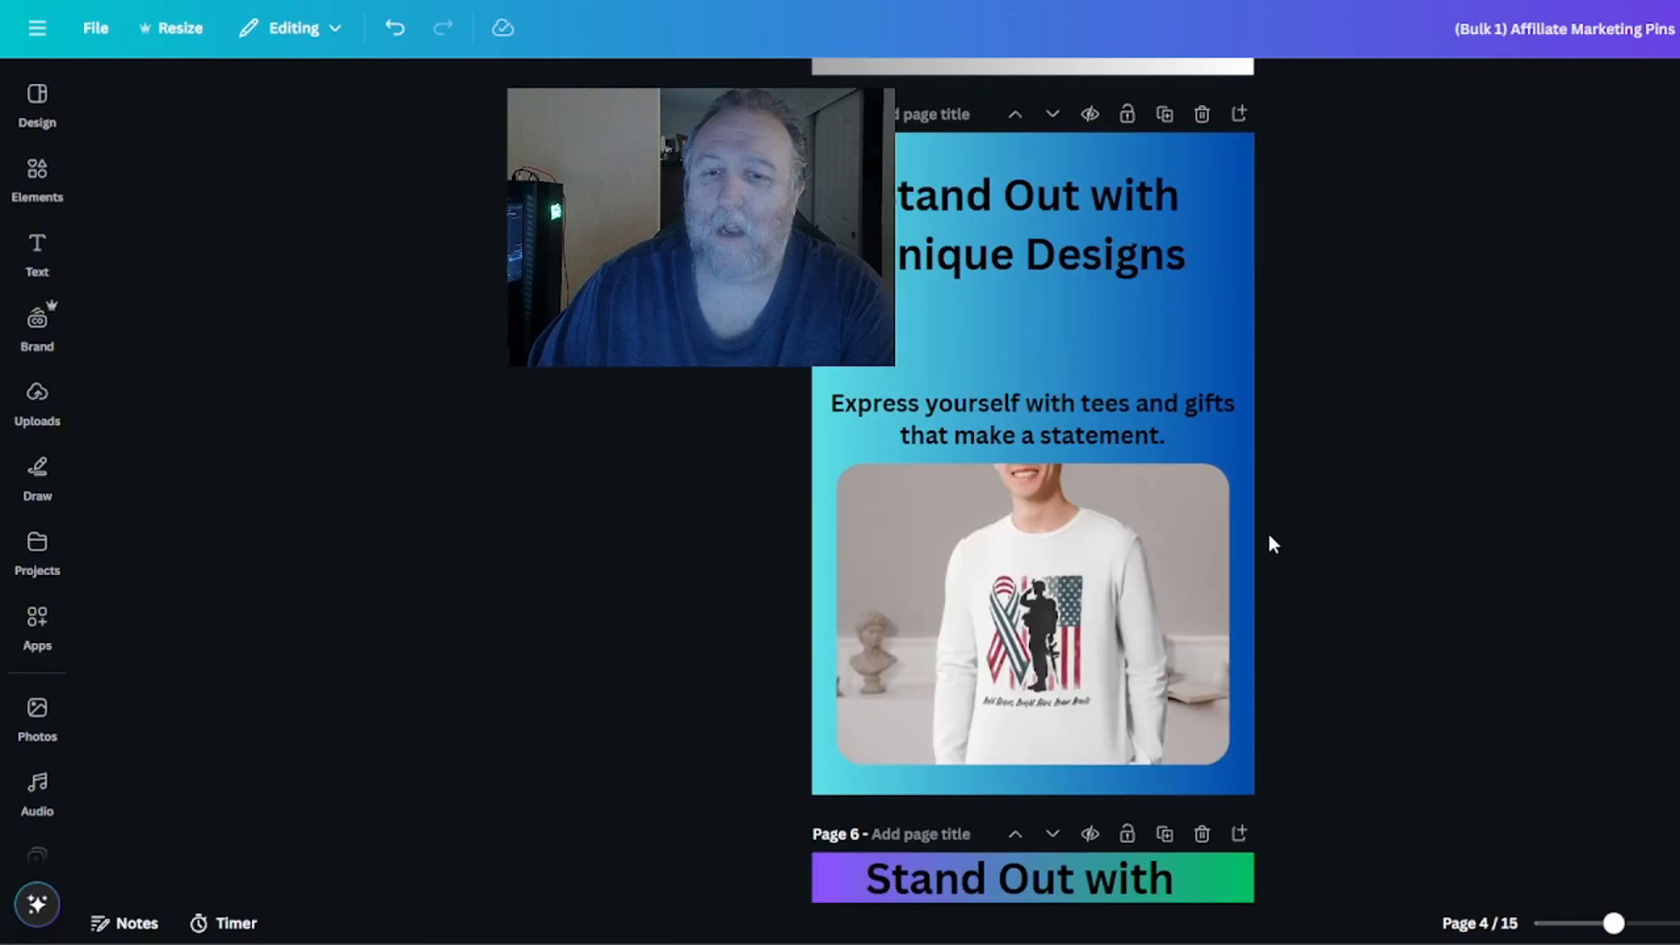
pyautogui.moveTo(1127, 453); pyautogui.dragTo(1127, 384)
pyautogui.click(1066, 536)
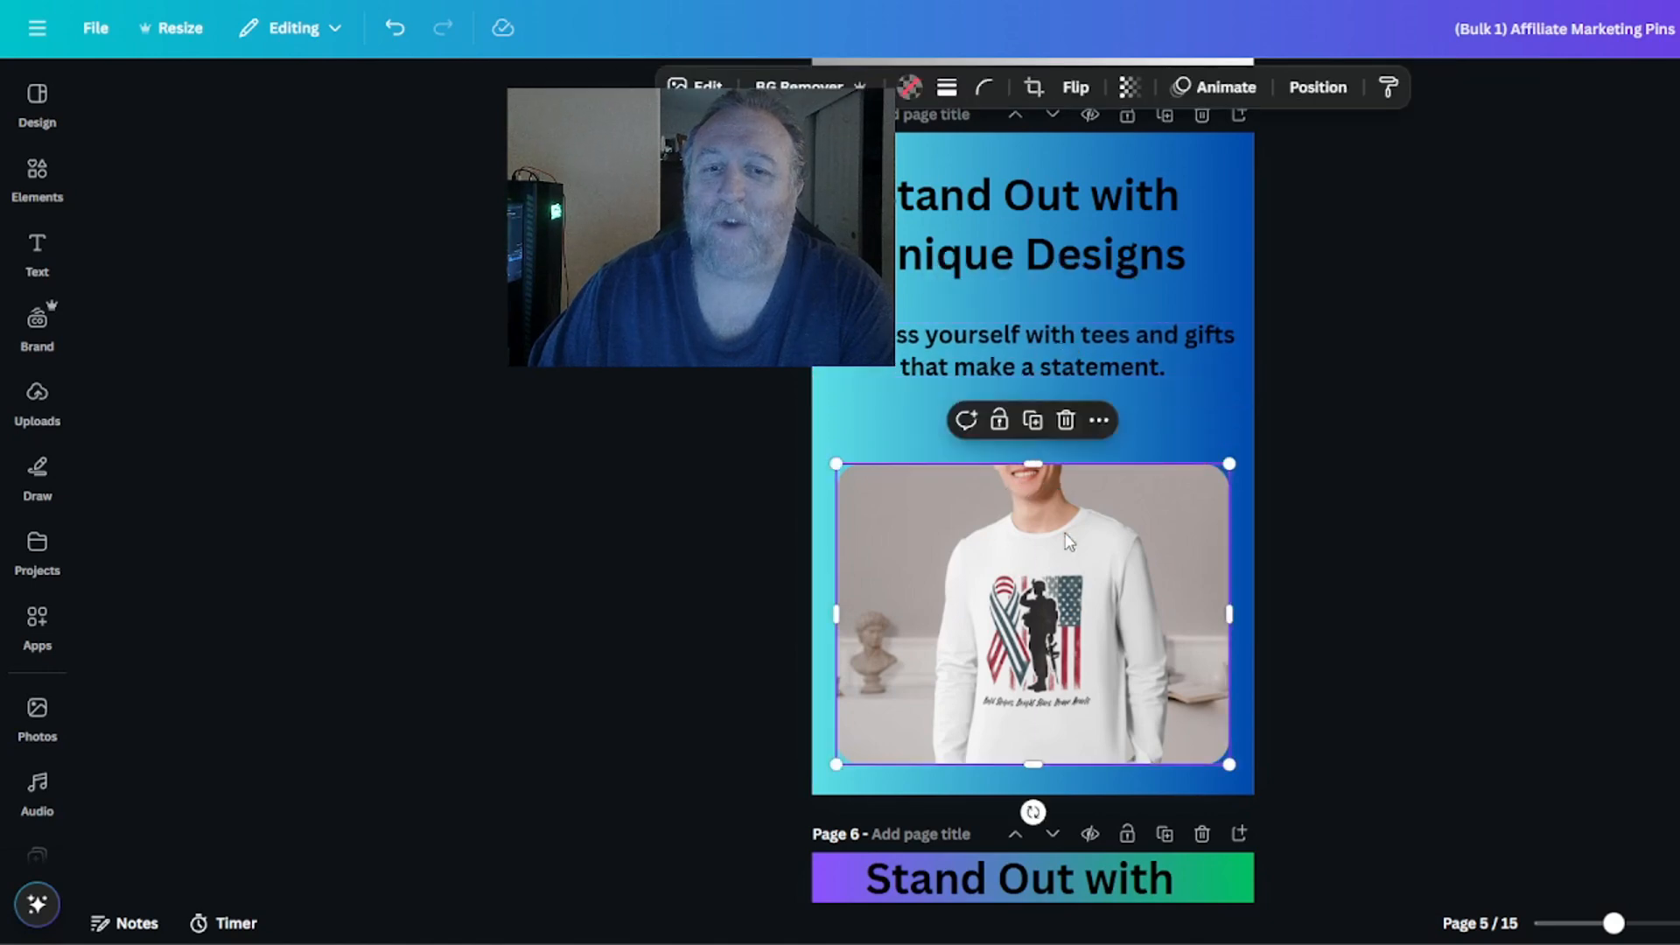
pyautogui.moveTo(1038, 462); pyautogui.dragTo(1039, 381)
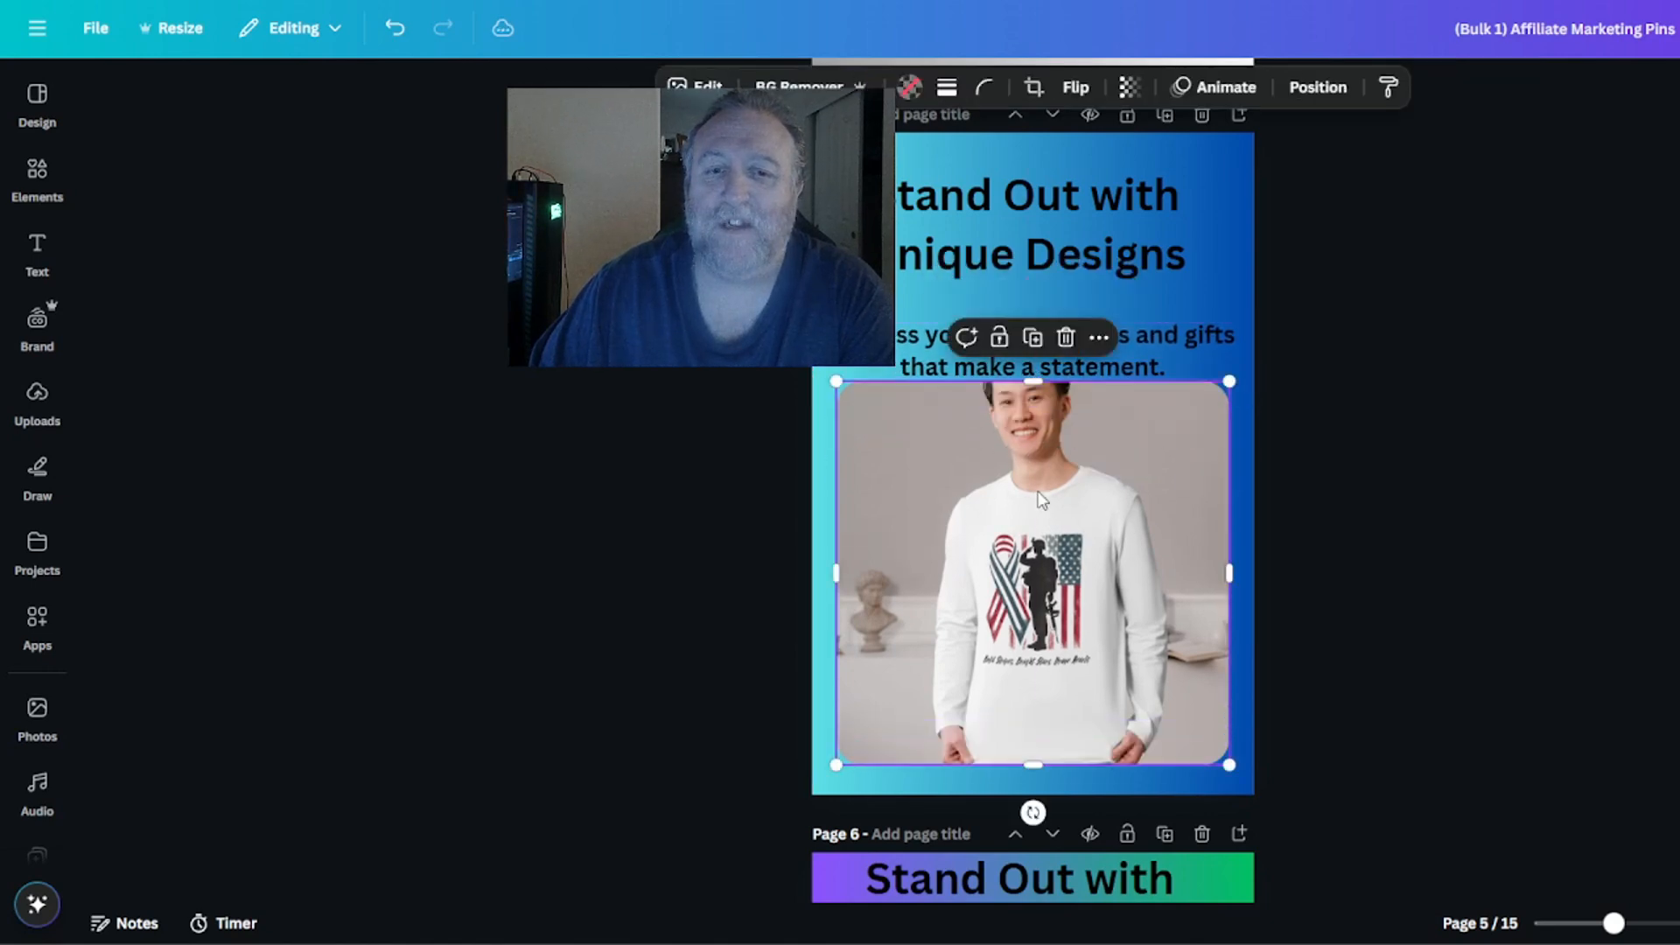
pyautogui.moveTo(1042, 494); pyautogui.dragTo(1099, 568)
pyautogui.click(1540, 537)
# Move the taglines on pages 7 and 8 up, clear of the page's bottom edge and the image respectively.
pyautogui.scroll(-6, 1533, 570)
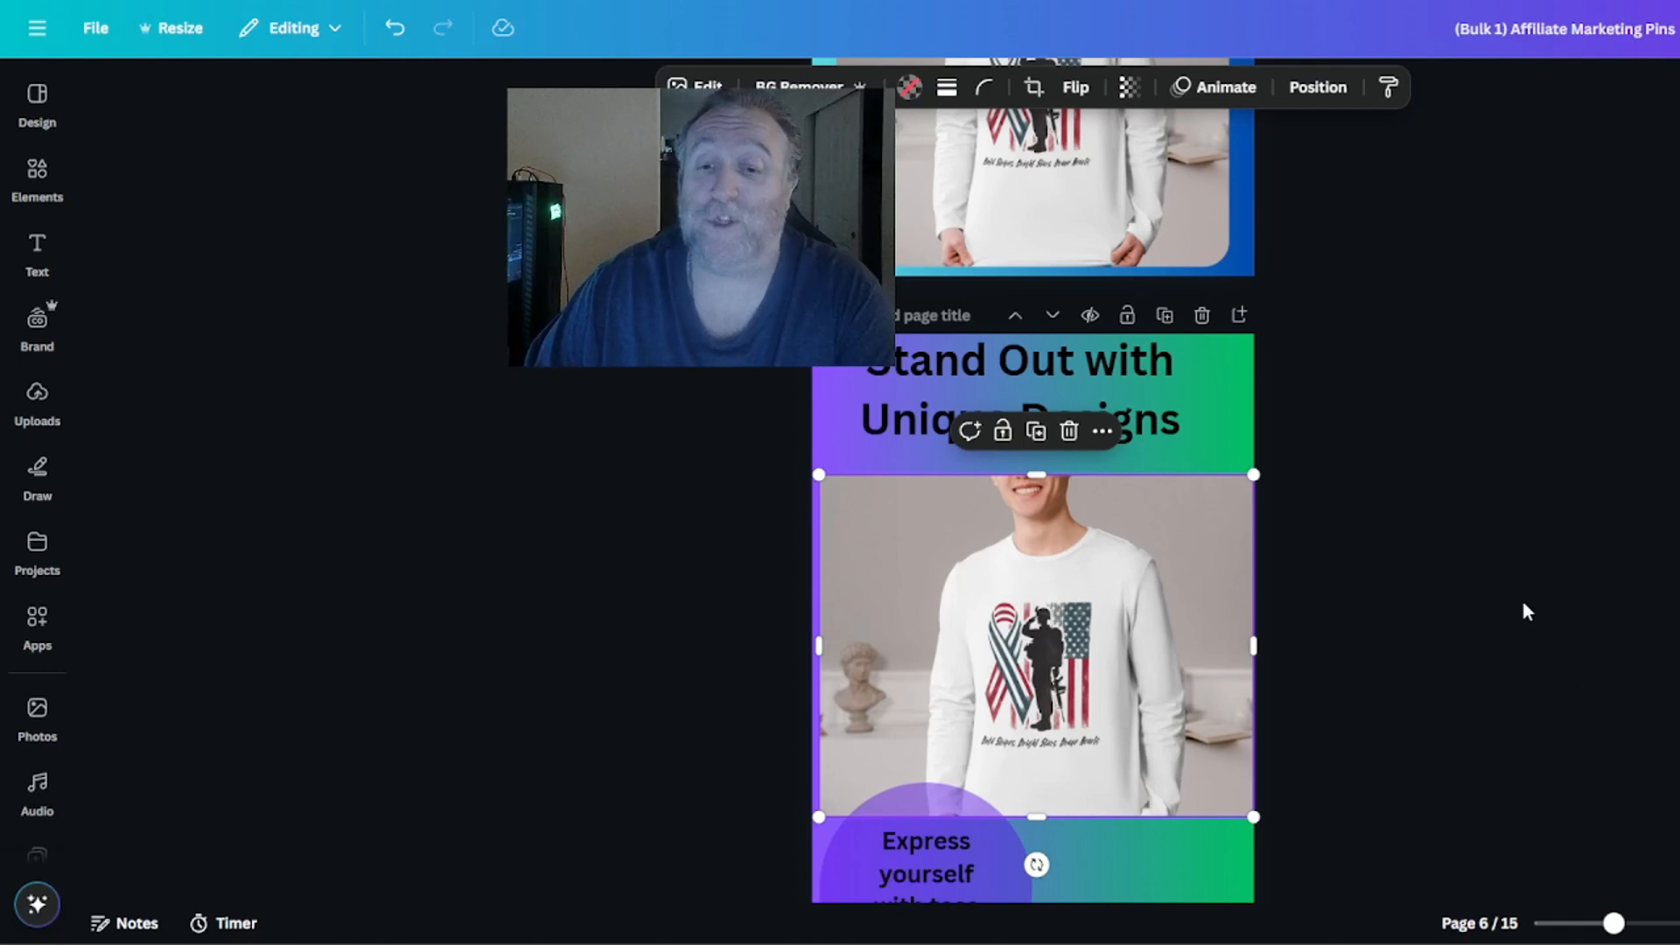
pyautogui.scroll(-1, 1384, 686)
pyautogui.scroll(-8, 1374, 682)
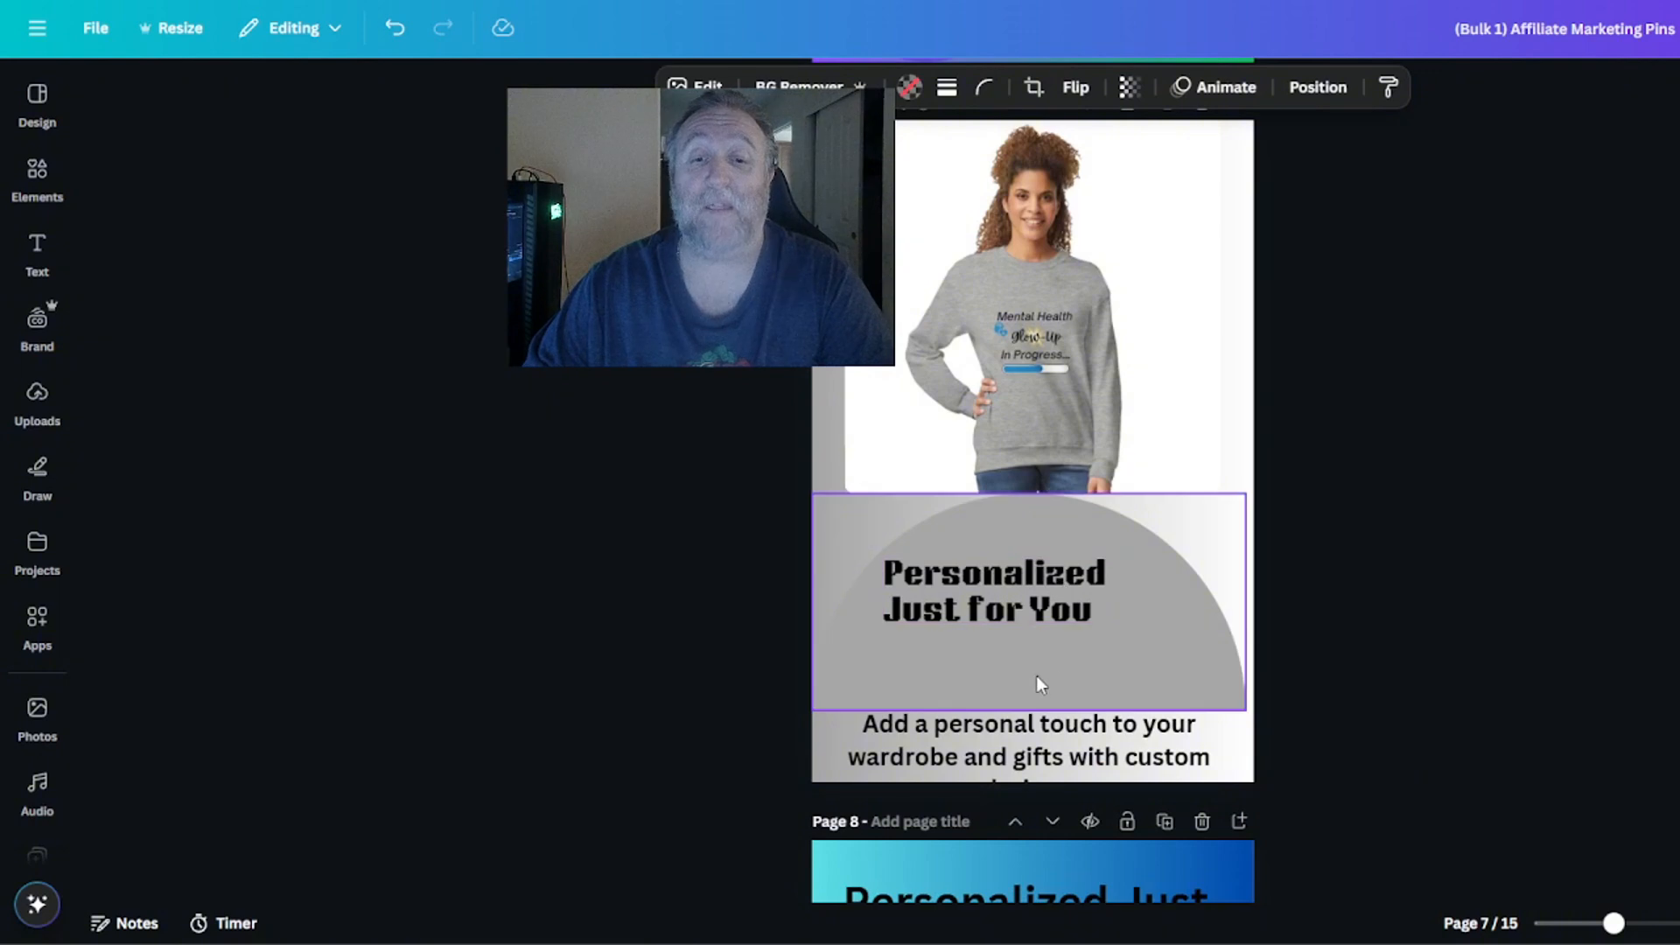
pyautogui.moveTo(1021, 728); pyautogui.dragTo(1020, 699)
pyautogui.scroll(-8, 1309, 631)
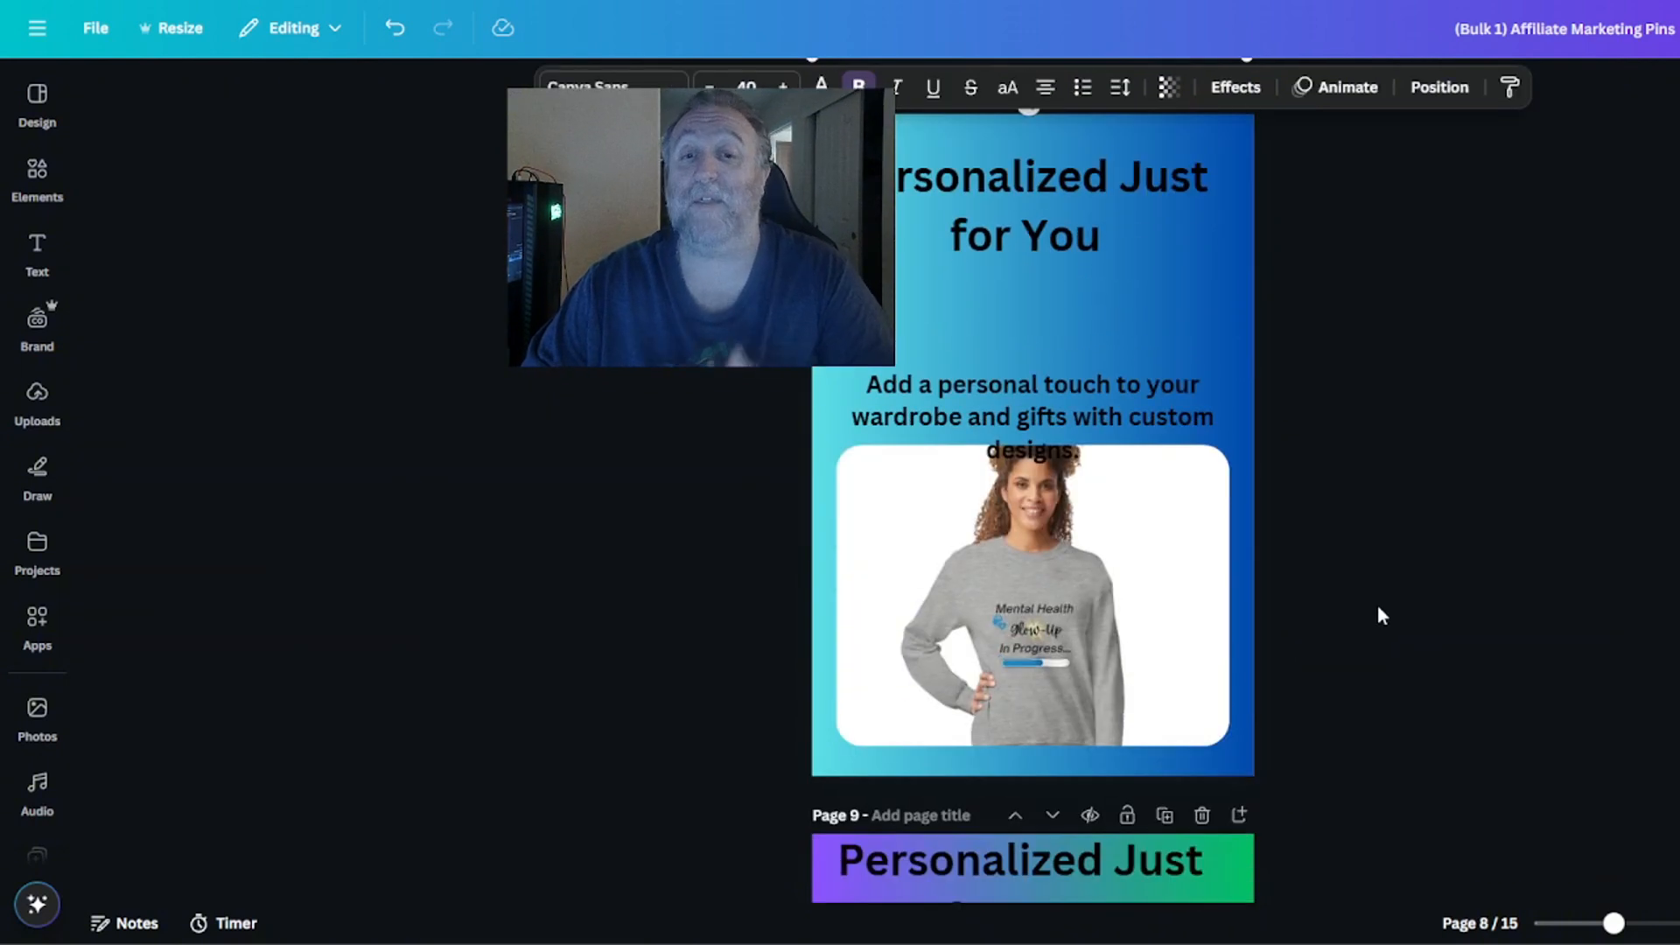
pyautogui.moveTo(1053, 395); pyautogui.dragTo(1055, 353)
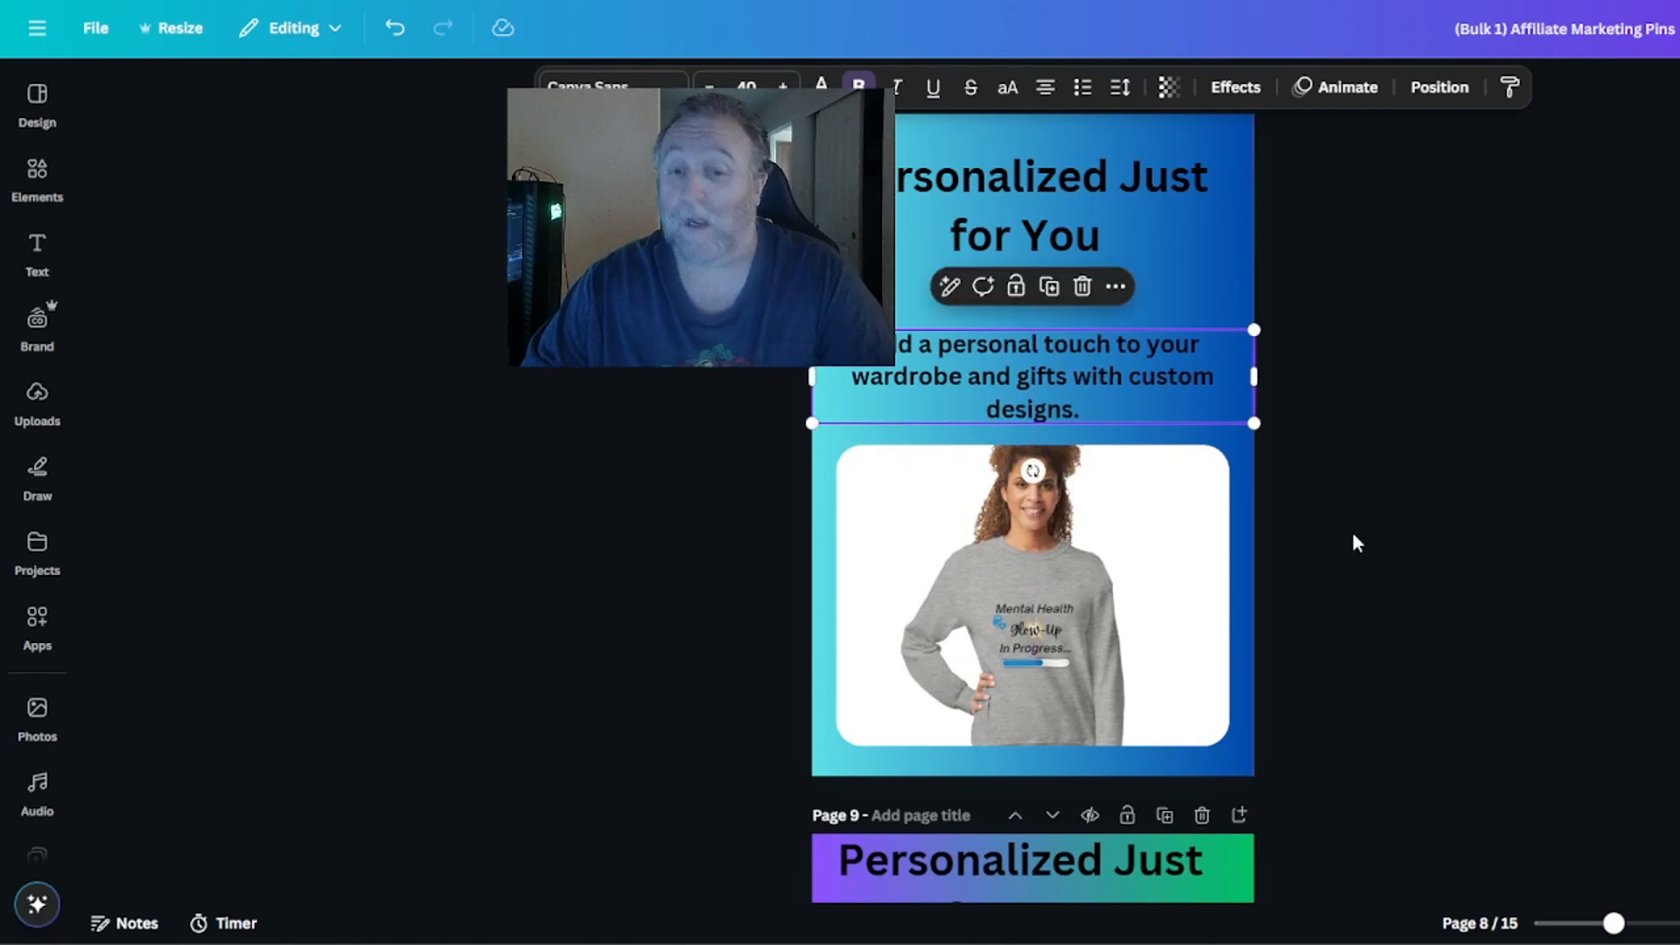